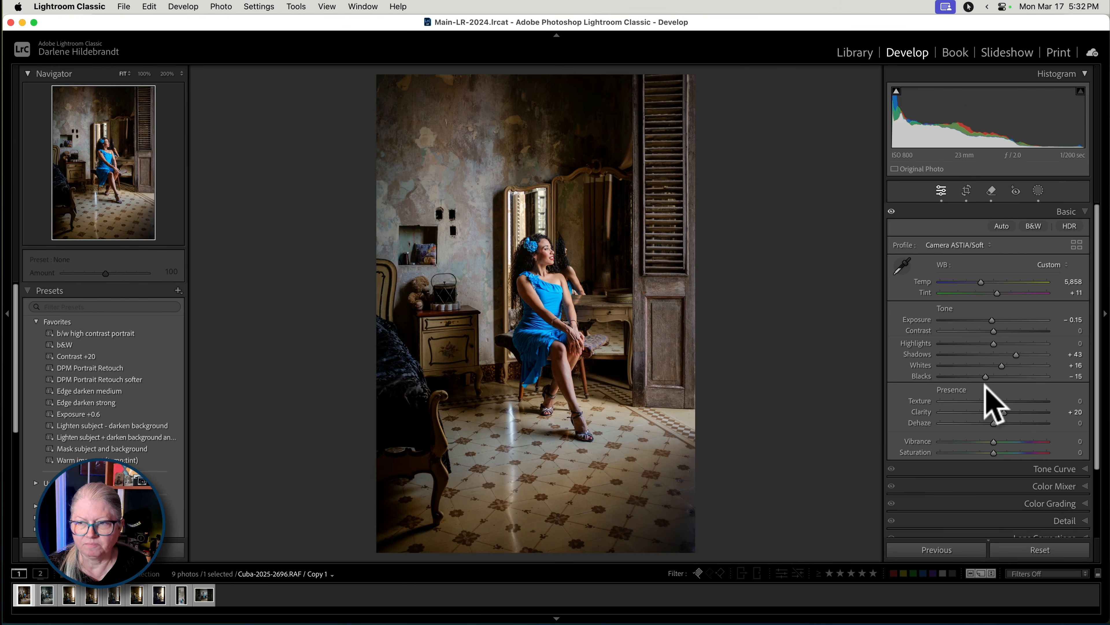
- Inspect the seated portrait's profile options and compare the photo with its Transform correction switched off
click(1077, 245)
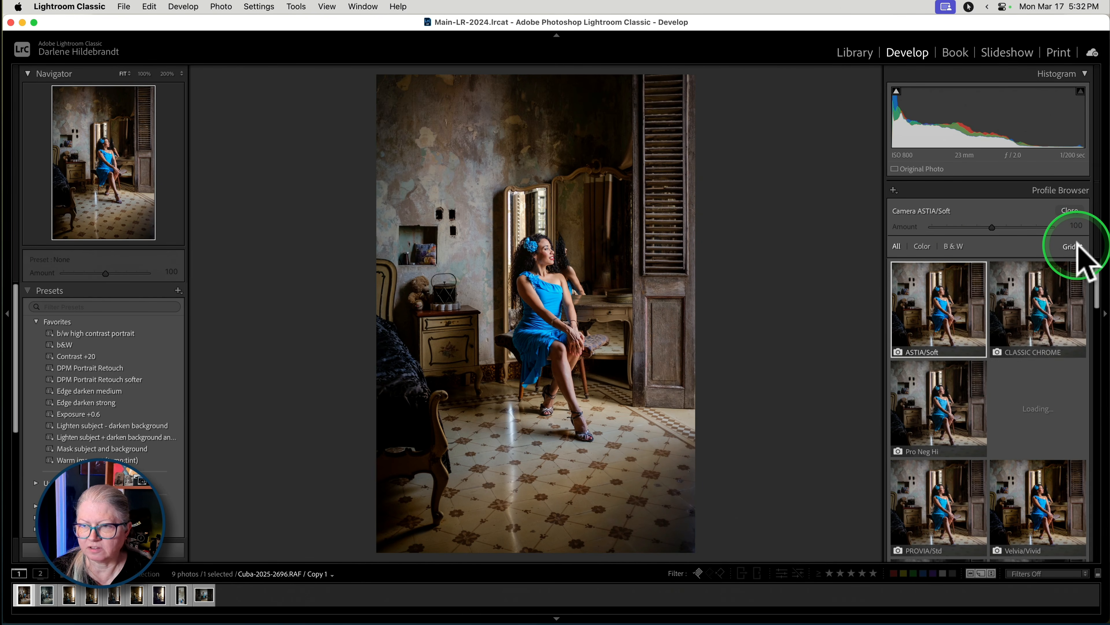
click(1069, 211)
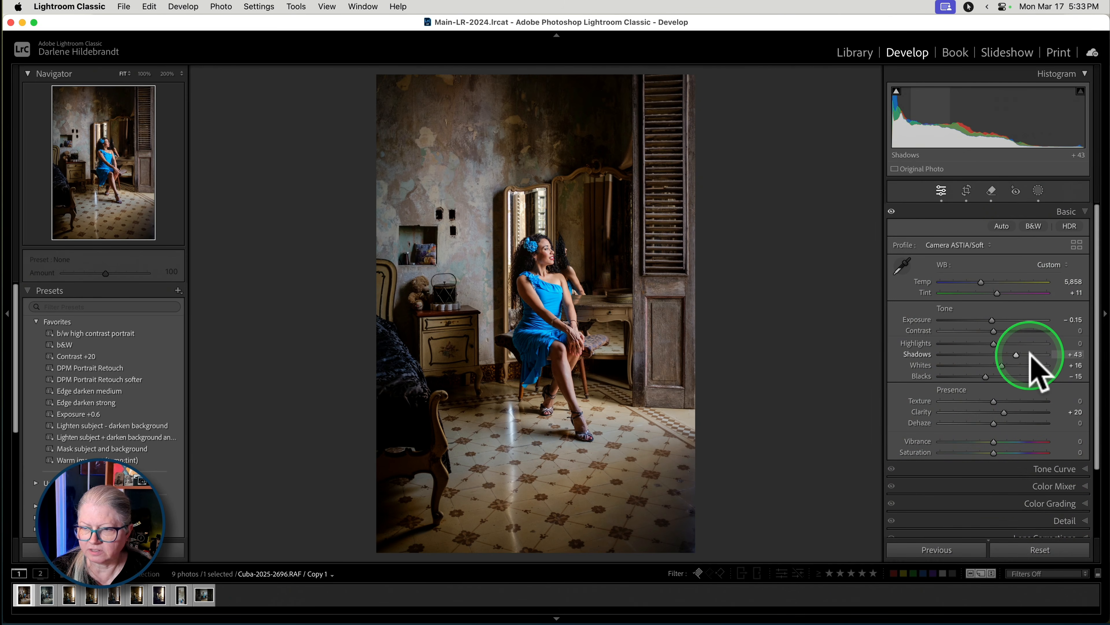
scroll(1036, 368, down, 3)
click(1025, 467)
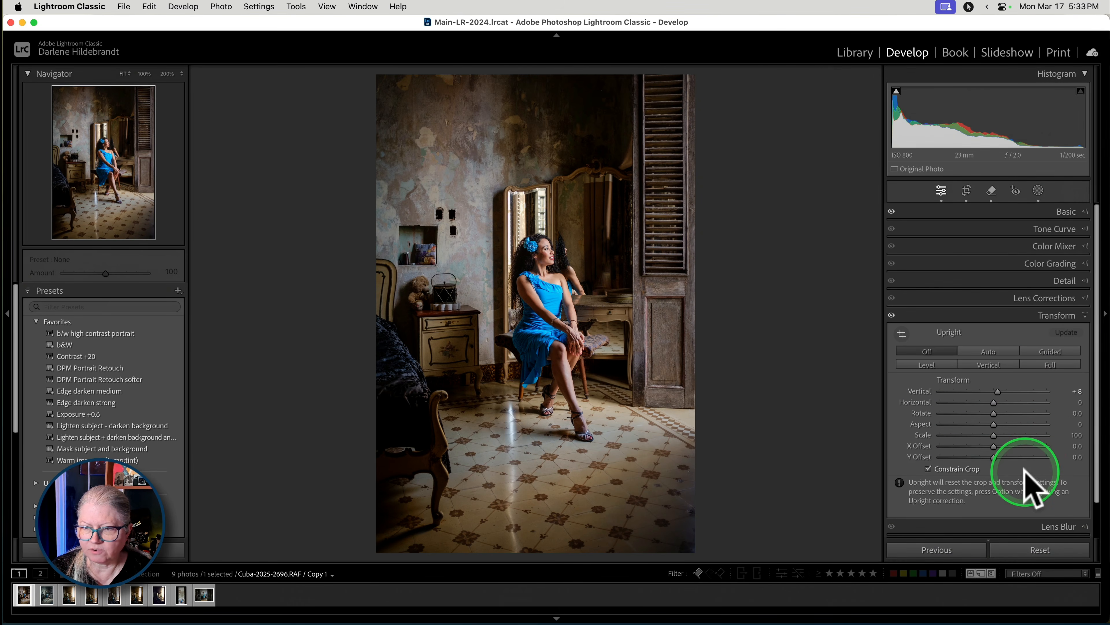
click(893, 317)
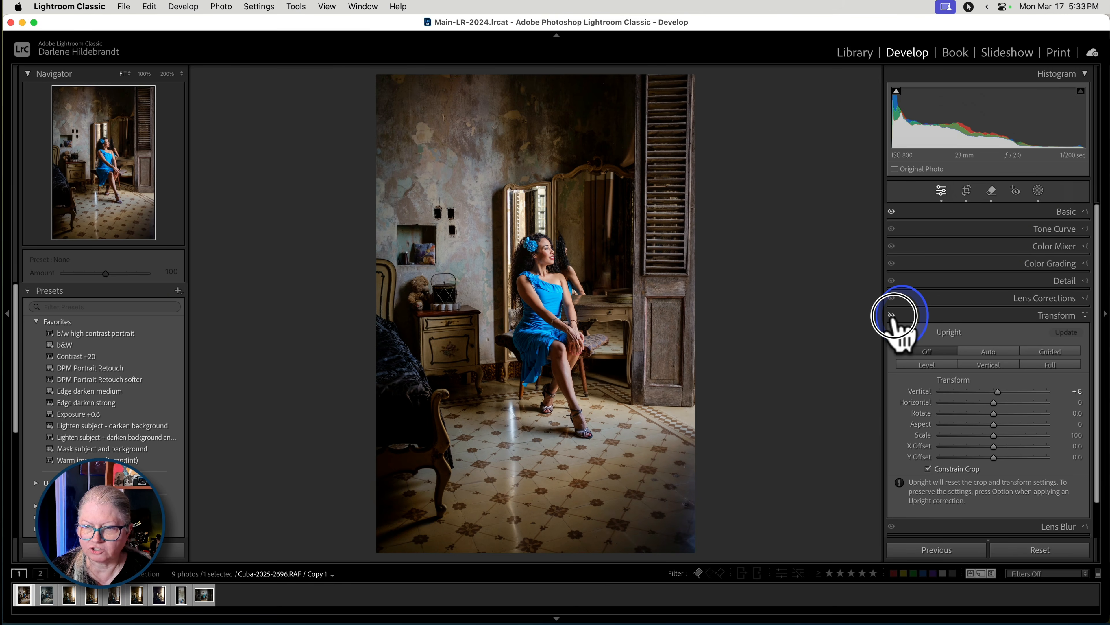
- Review the portrait's post-crop vignetting settings and its list of masks
scroll(989, 437, down, 2)
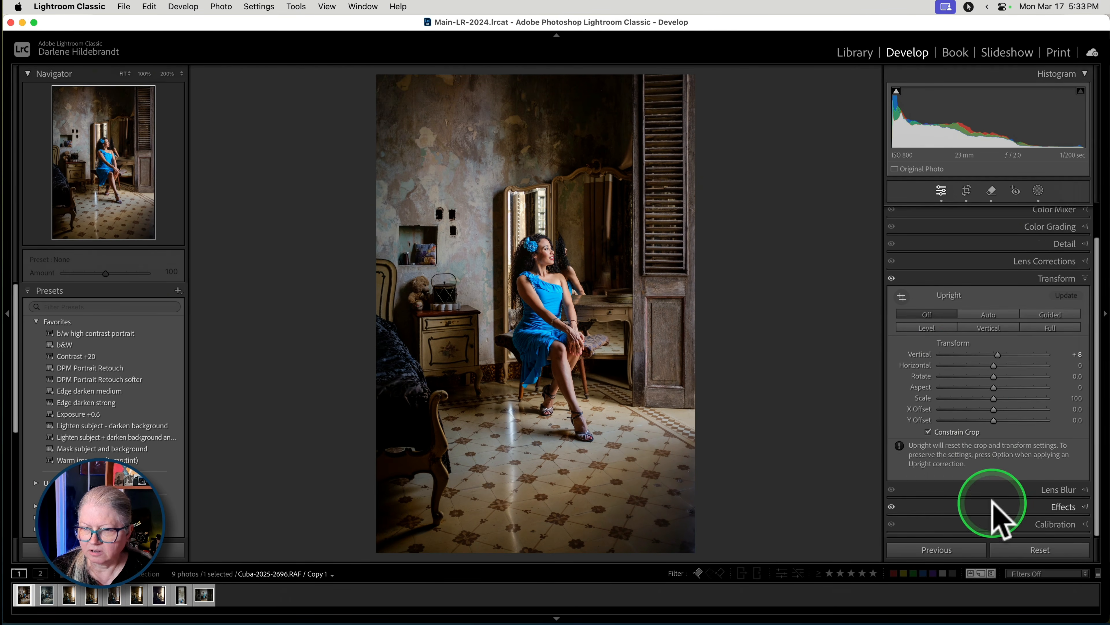
click(992, 512)
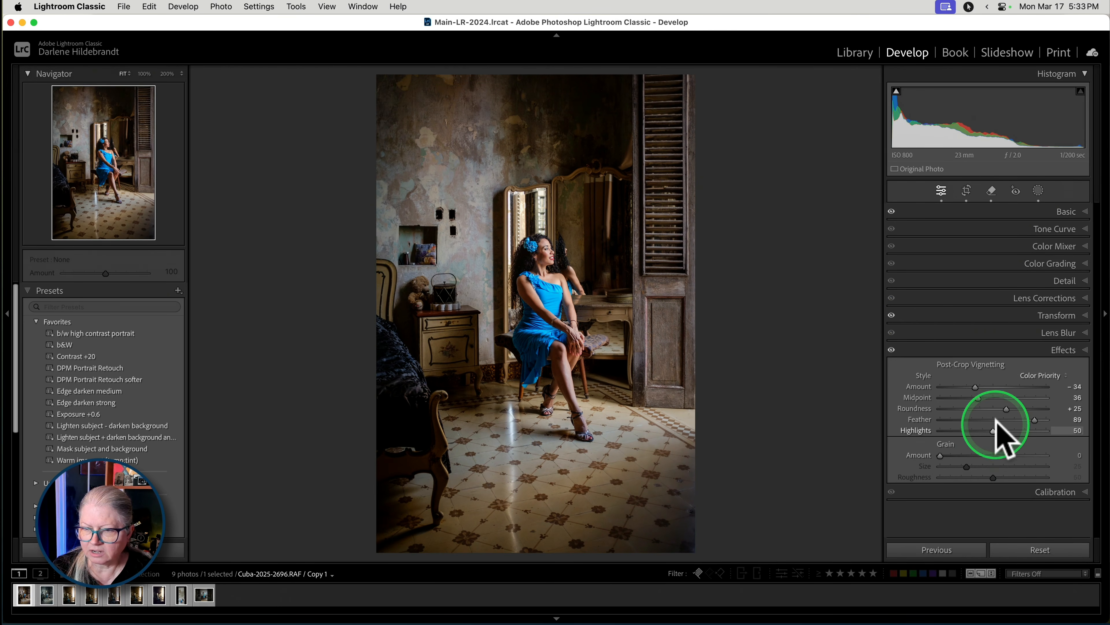
click(1038, 190)
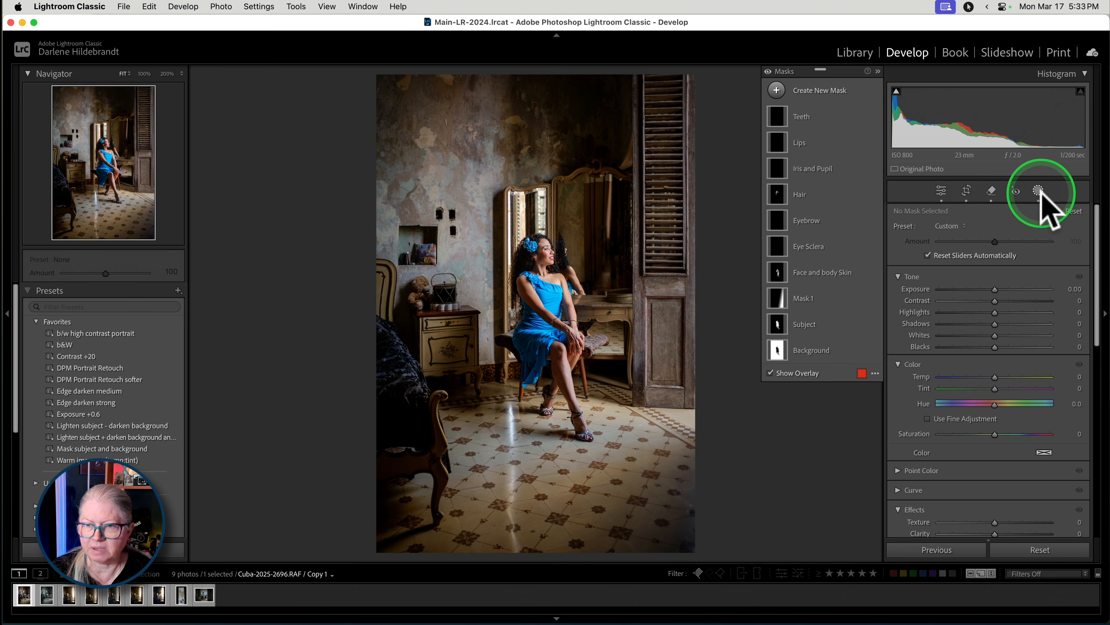
click(1039, 191)
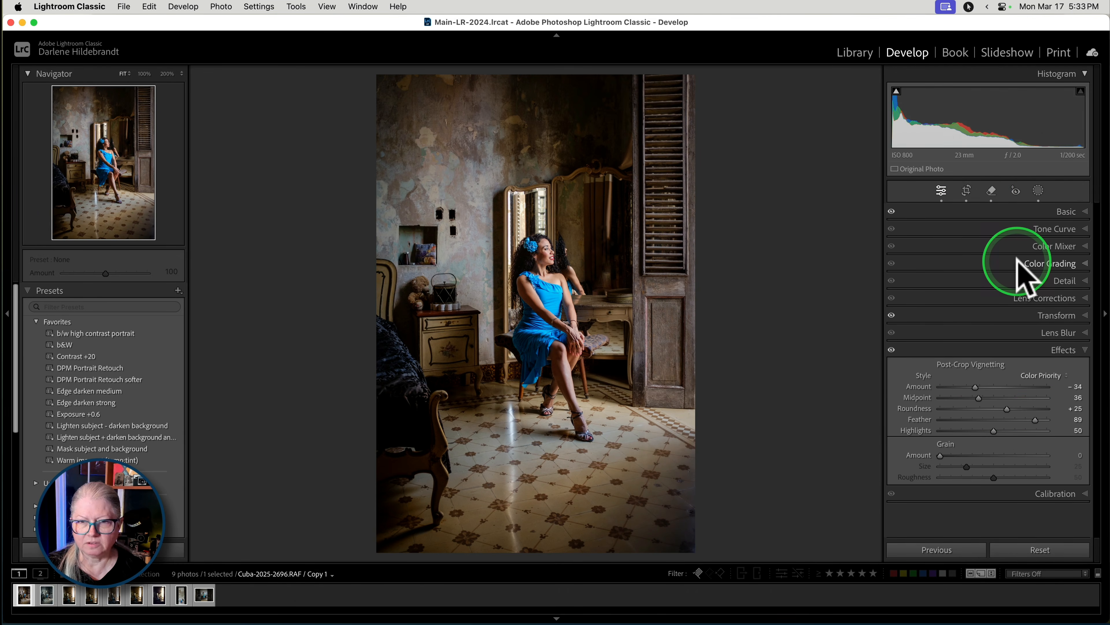
- Compare the portrait with its unedited version and inspect the woman at 100% zoom
key(backslash)
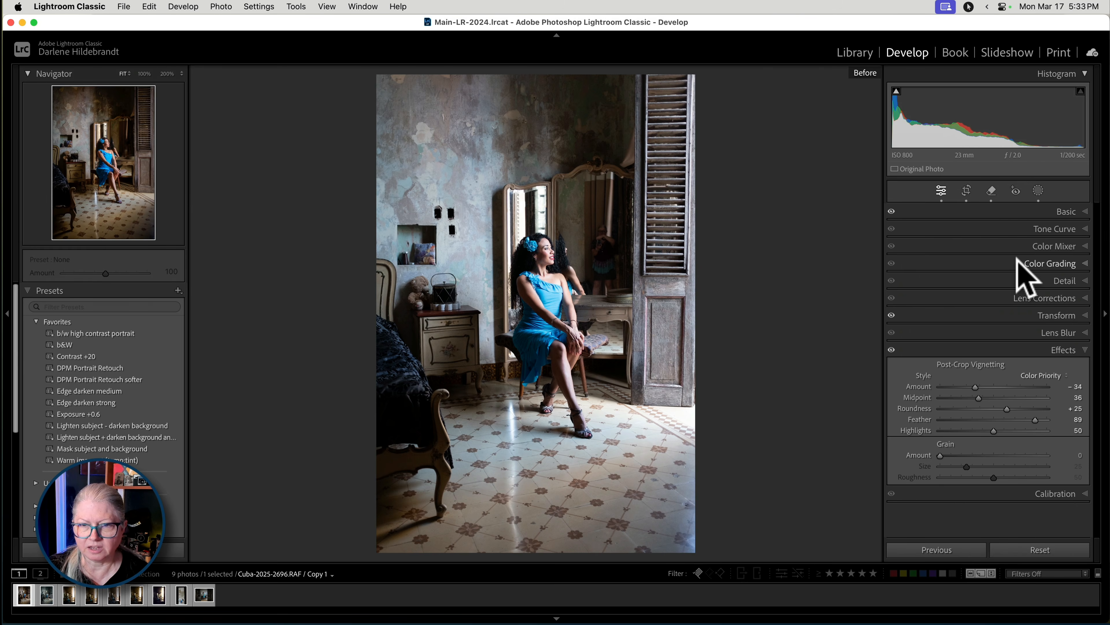
click(597, 271)
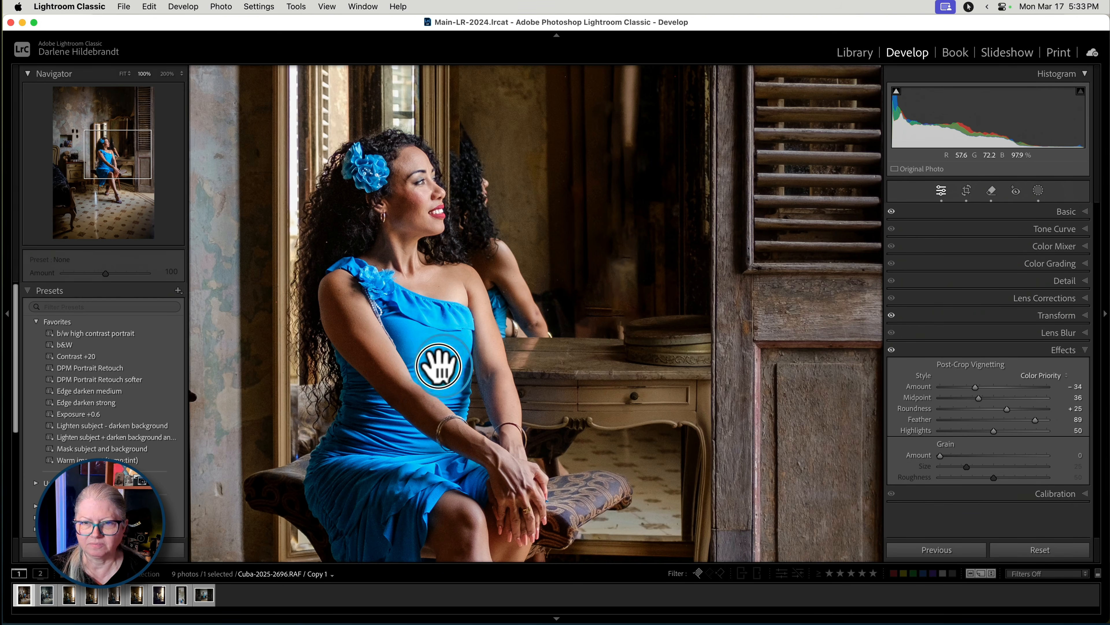
click(437, 366)
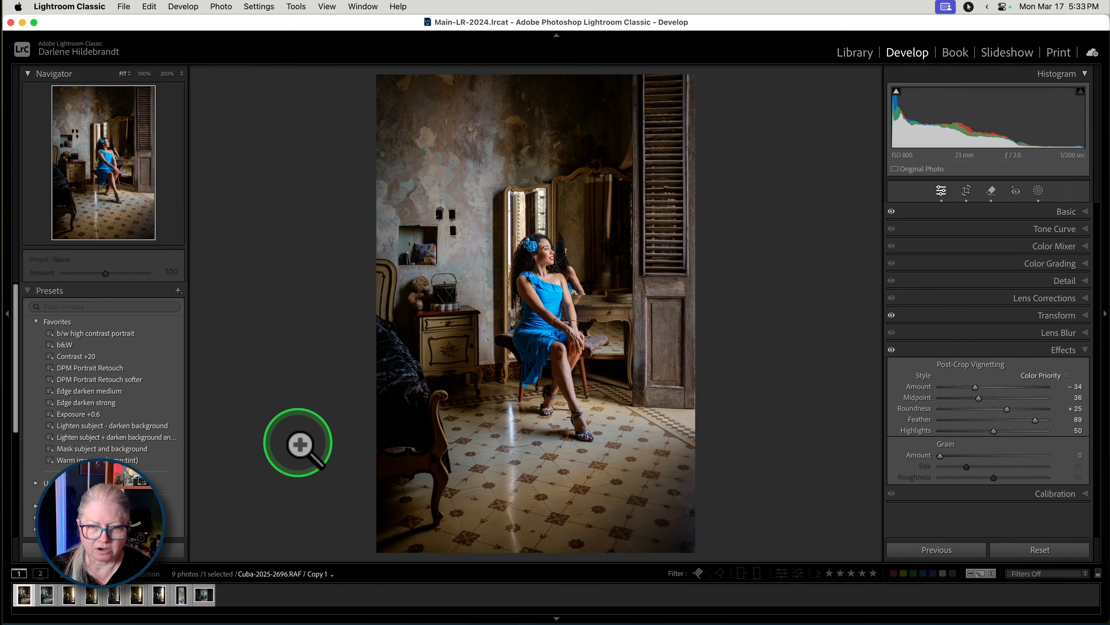
- Switch to the window portrait Cuba-2025-2718.RAF and compare its before and after versions
click(111, 597)
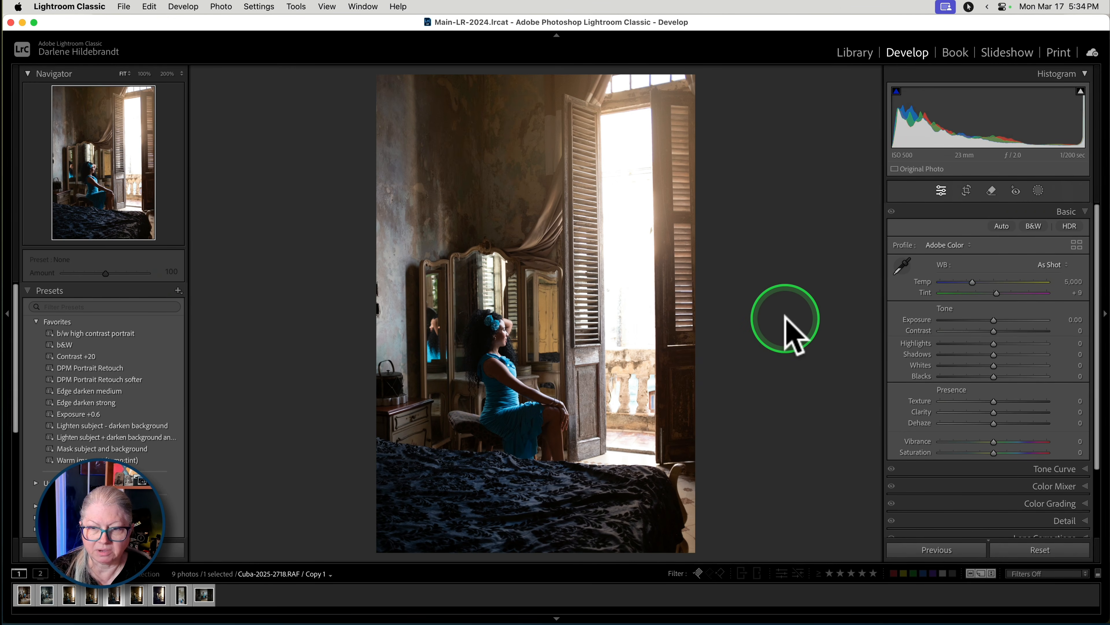
key(Right)
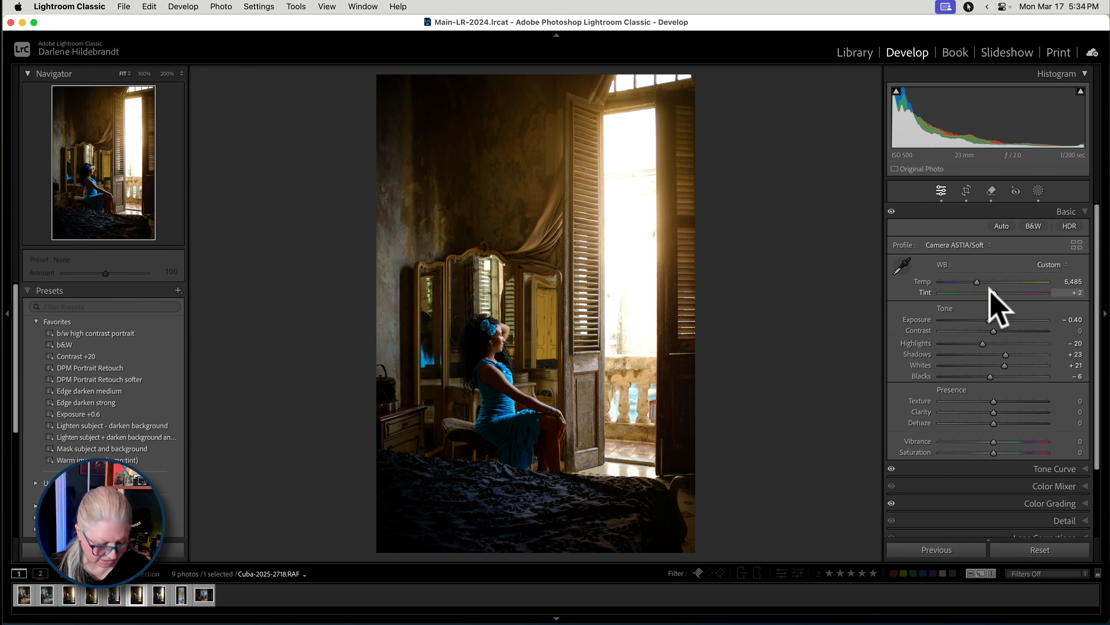
key(backslash)
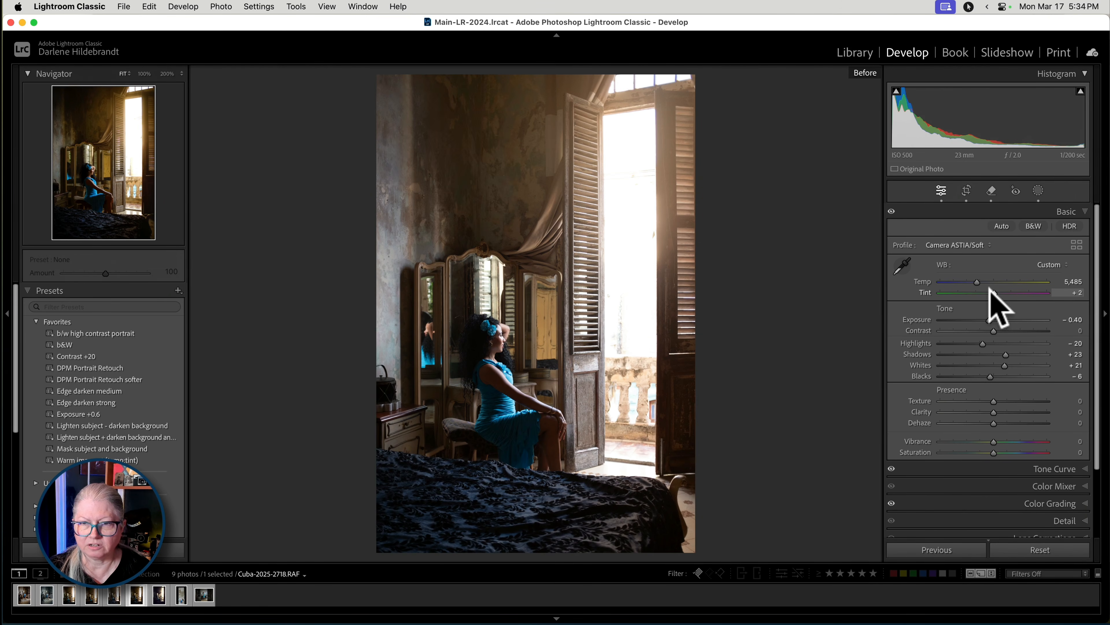
key(backslash)
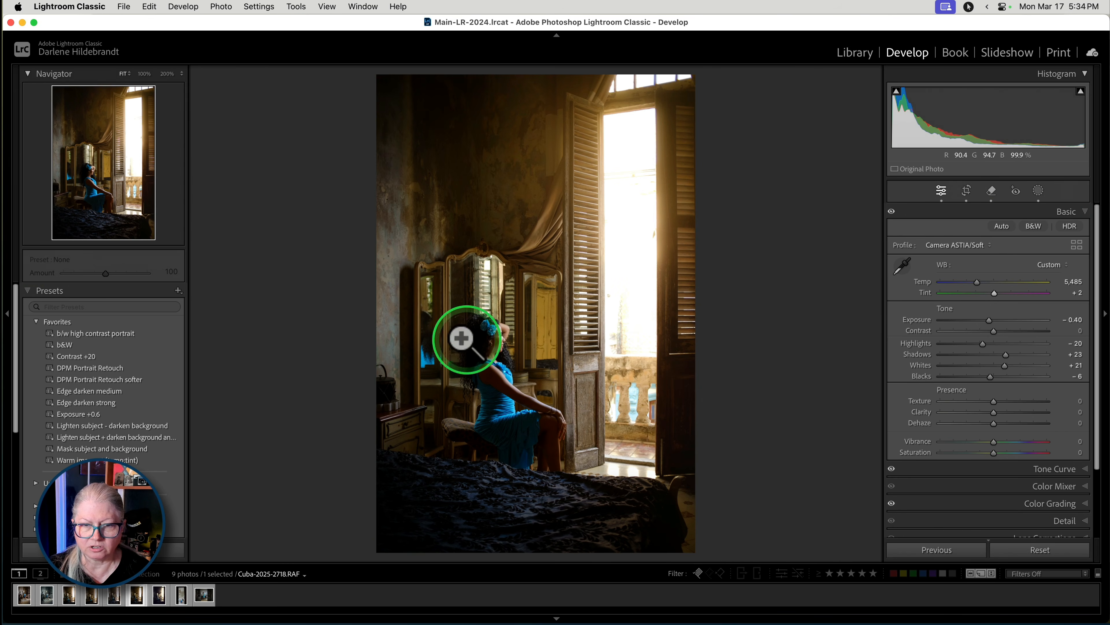
key(backslash)
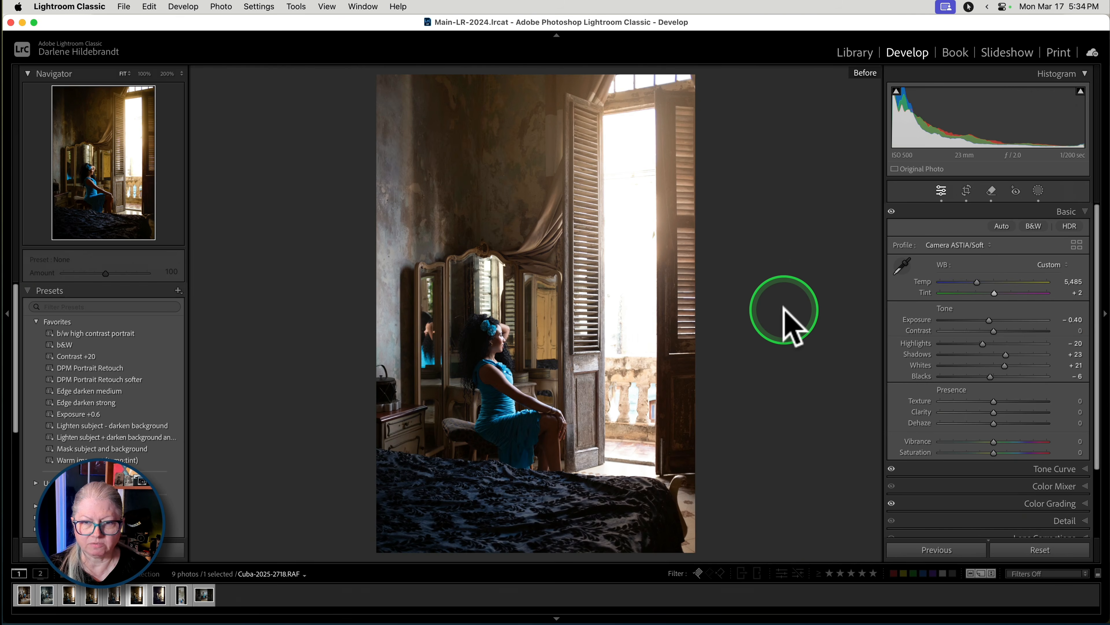
key(backslash)
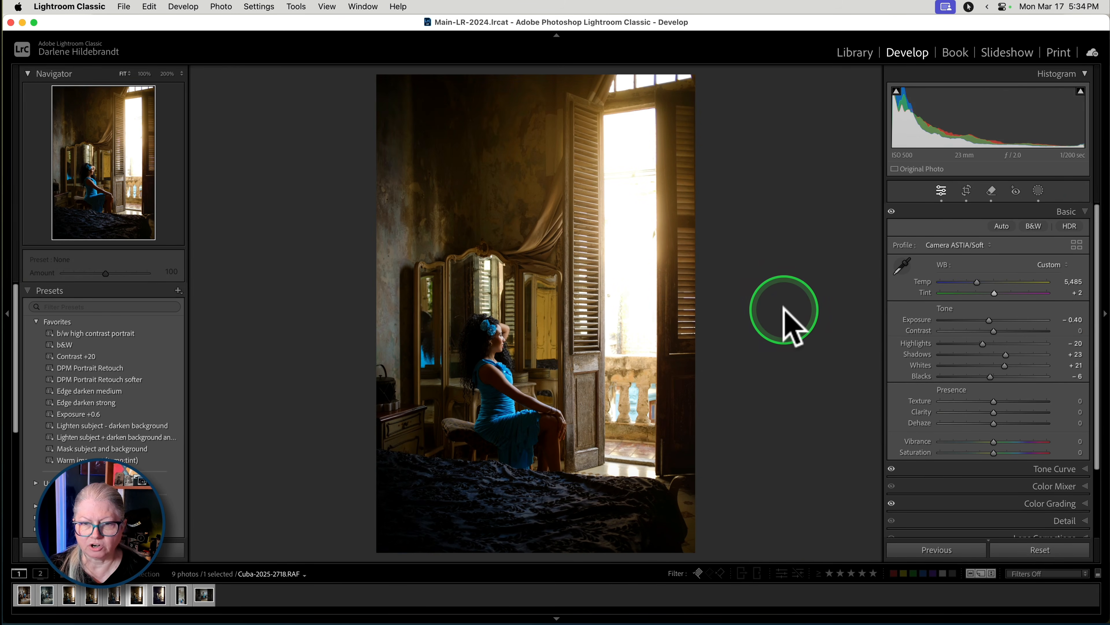
- Examine the Mask 1 linear gradient's coverage, slider settings and effect on the window portrait
click(1037, 192)
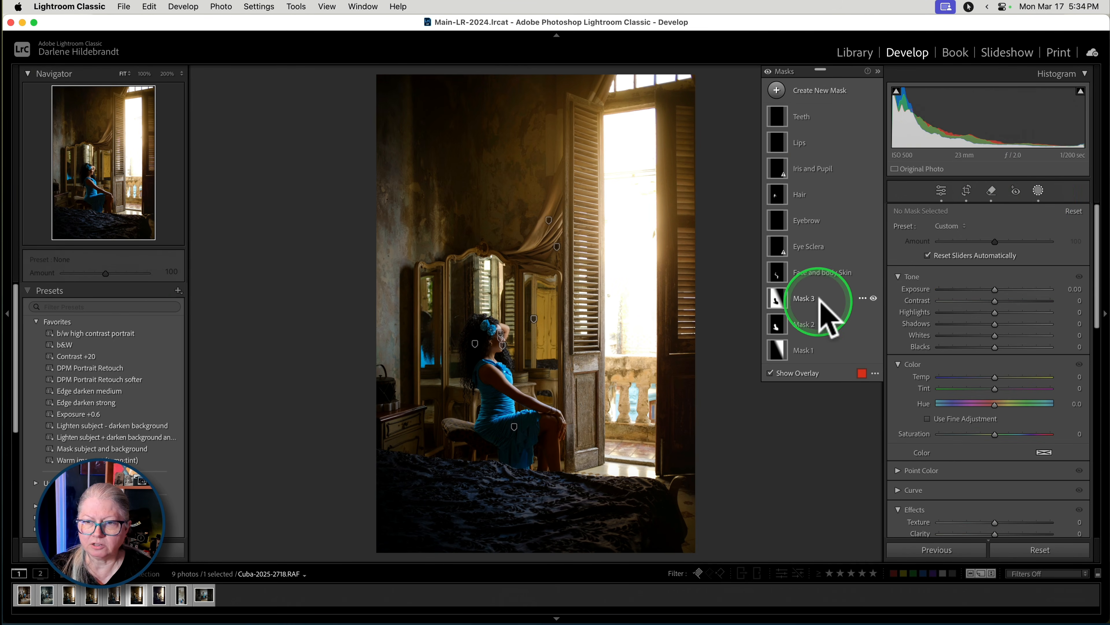
click(821, 350)
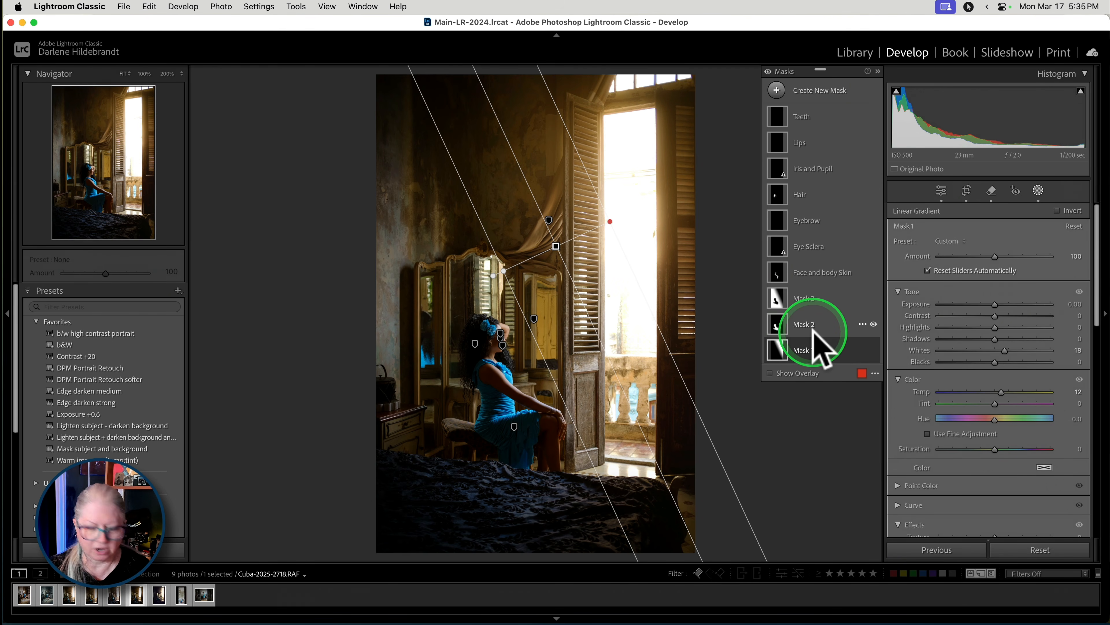
key(o)
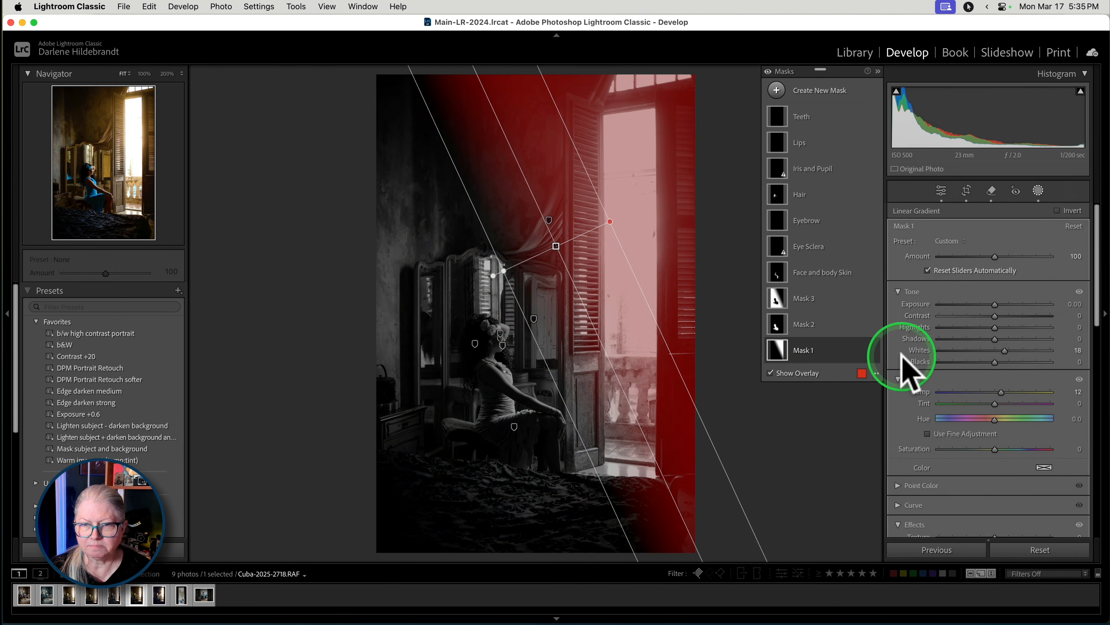
scroll(956, 406, down, 4)
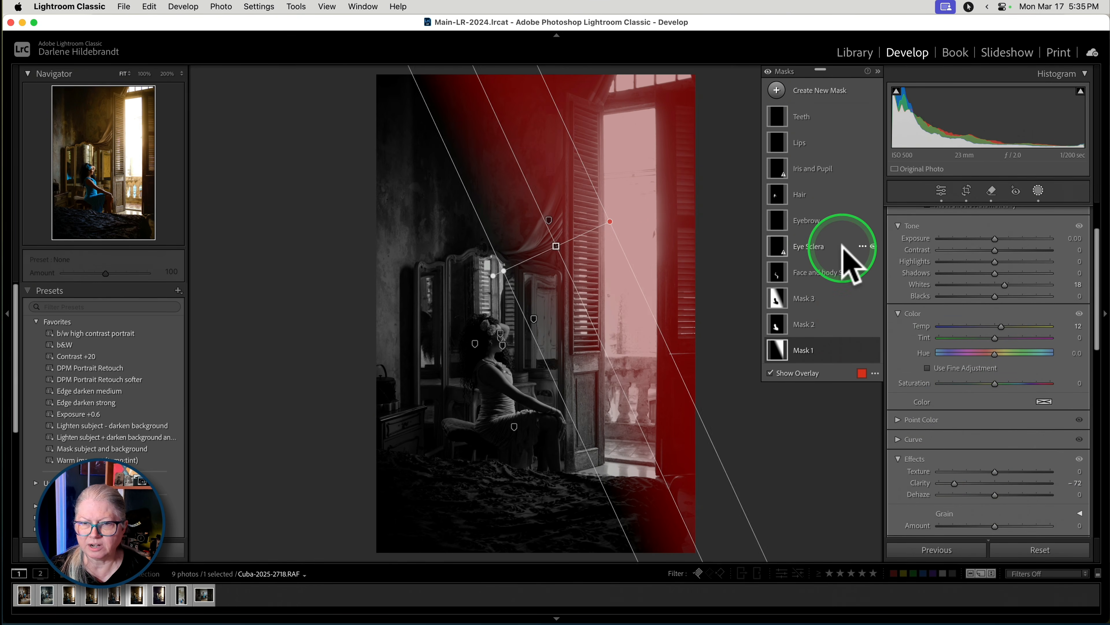
key(o)
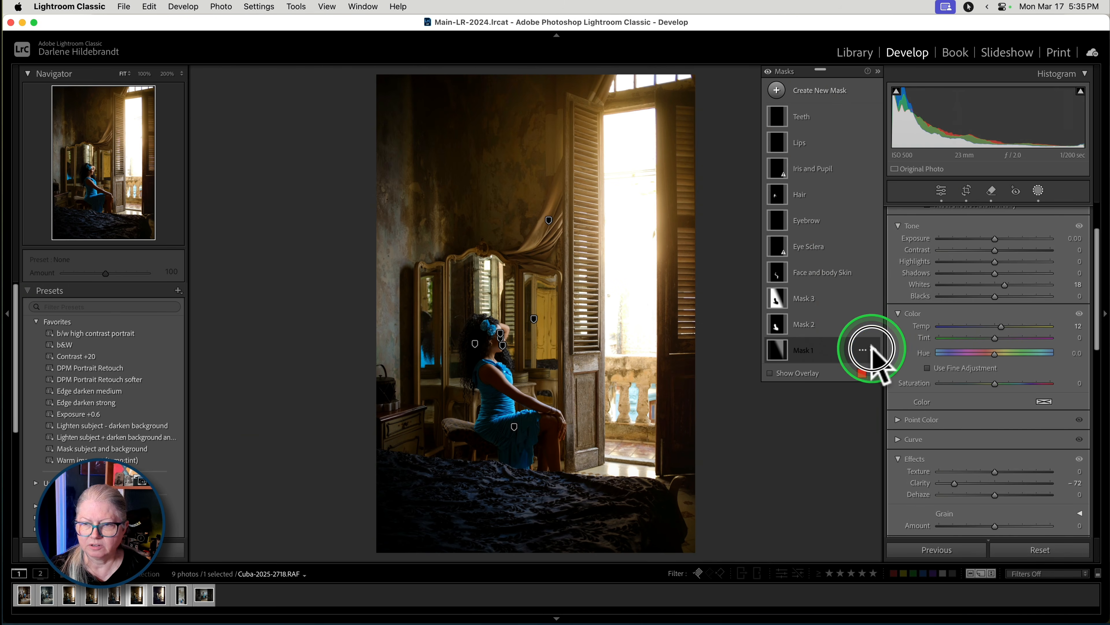
click(873, 349)
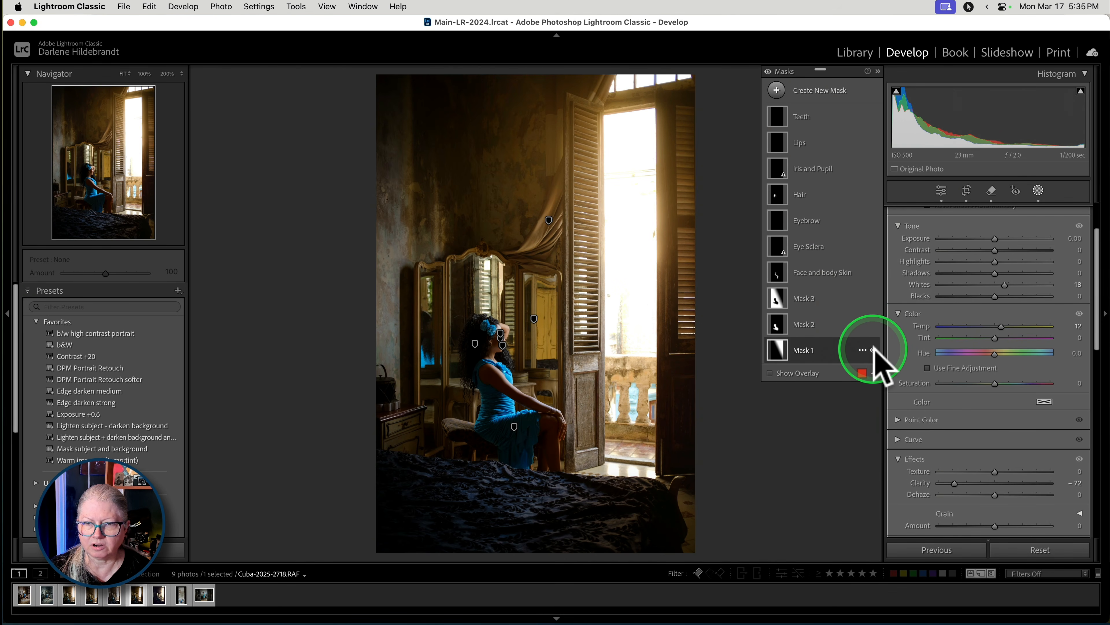
click(1038, 192)
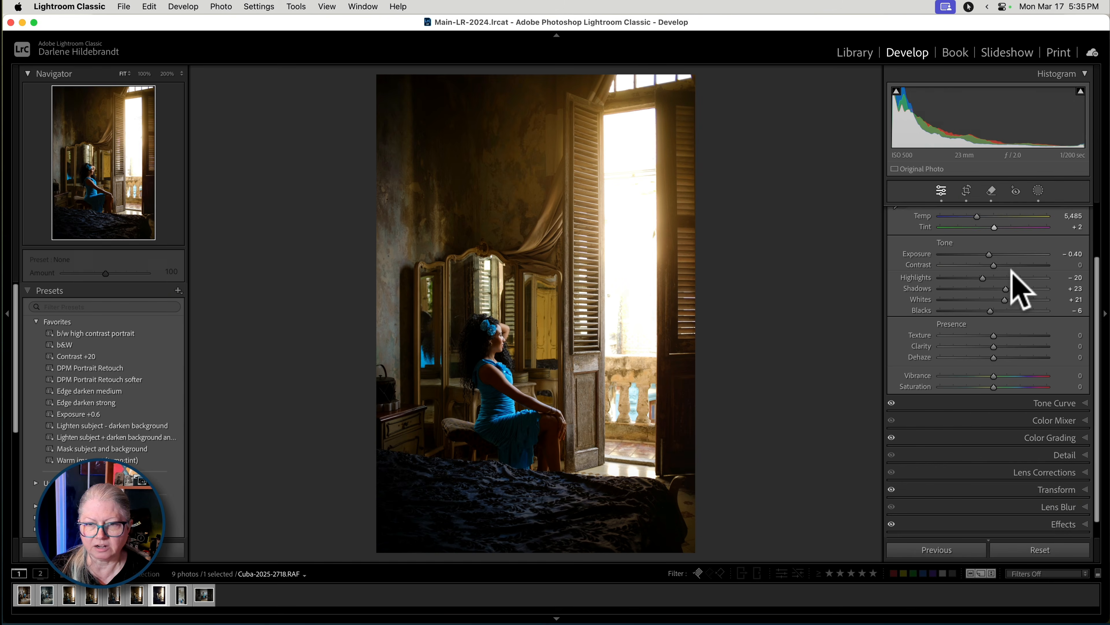
- View the finished Cuba-2025-2718-Edit.tif and return to the seated portrait Cuba-2025-2696.RAF Copy 1
key(Right)
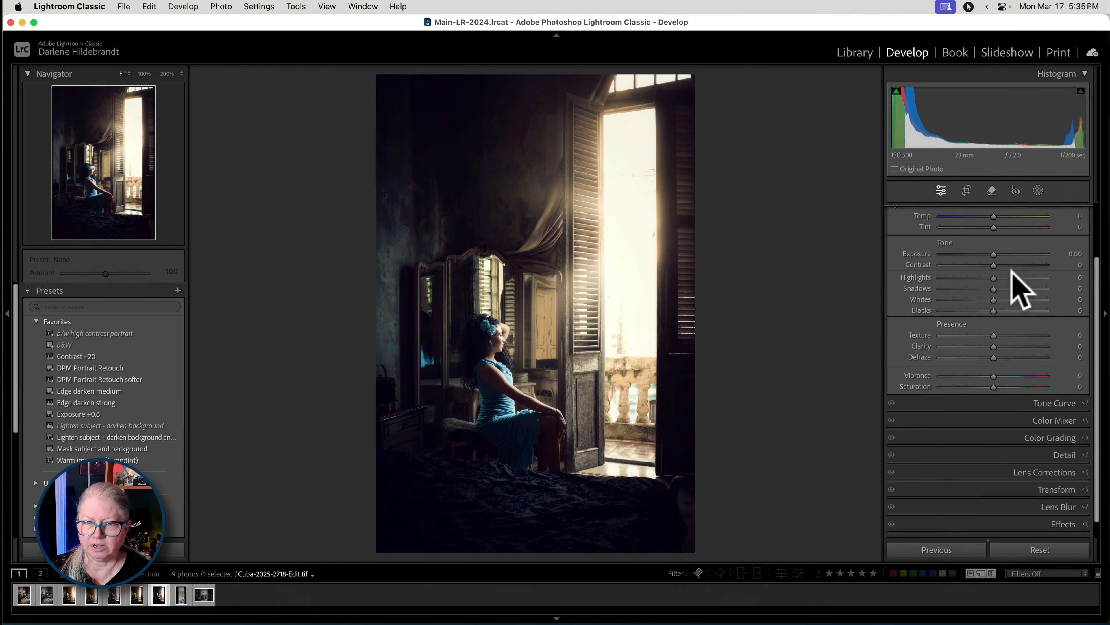
click(786, 299)
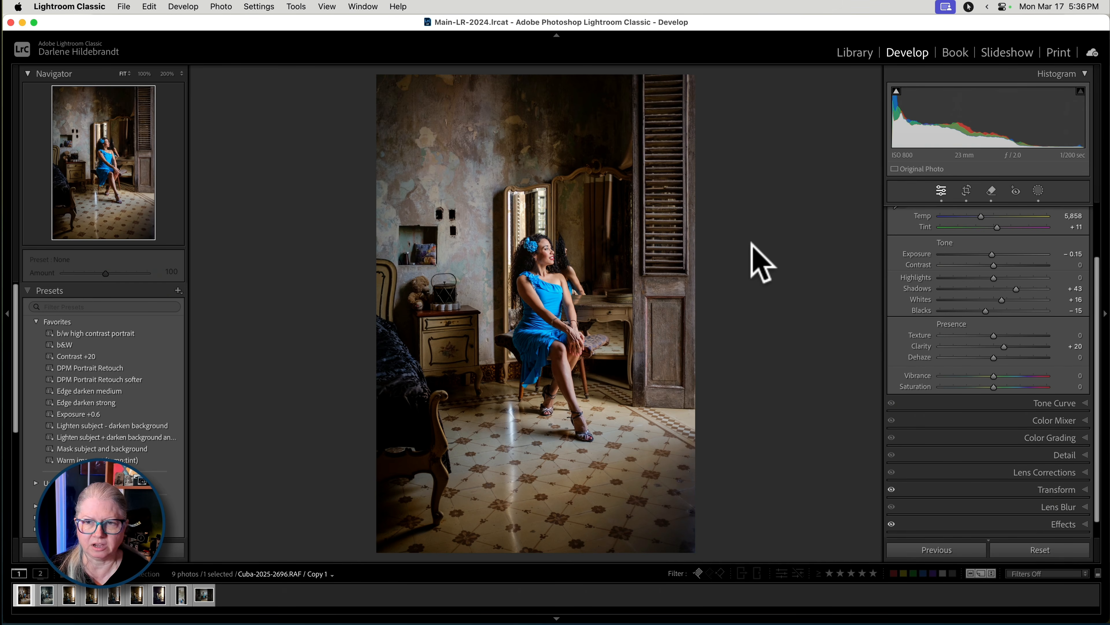
- Review the external-editor choices and Luminar Neo export presets available for the seated portrait
right_click(642, 244)
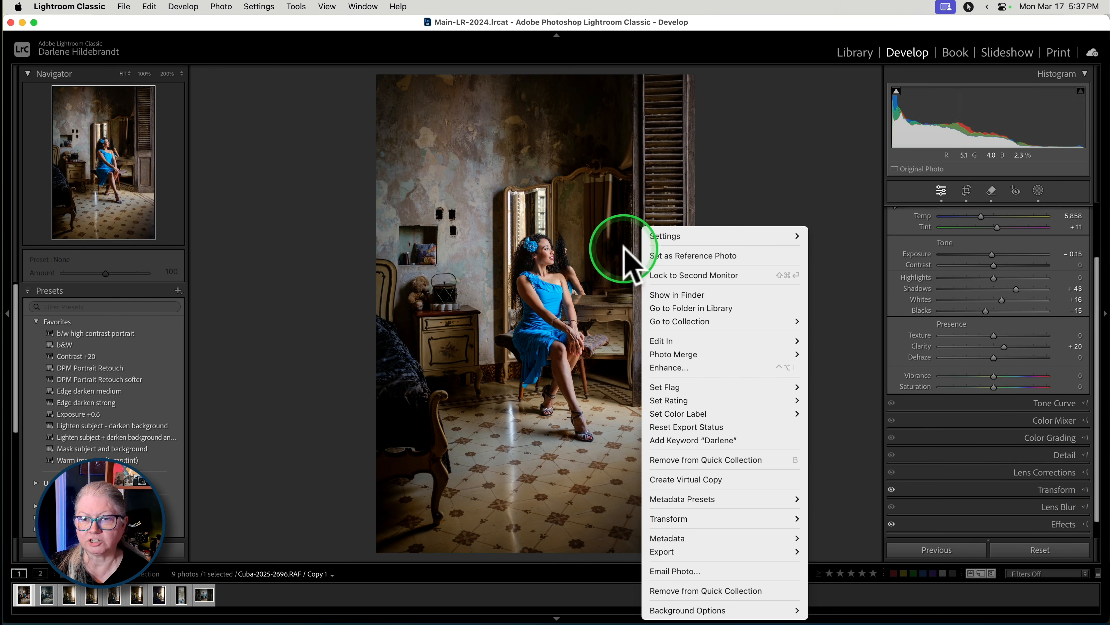
mouse_move(695, 342)
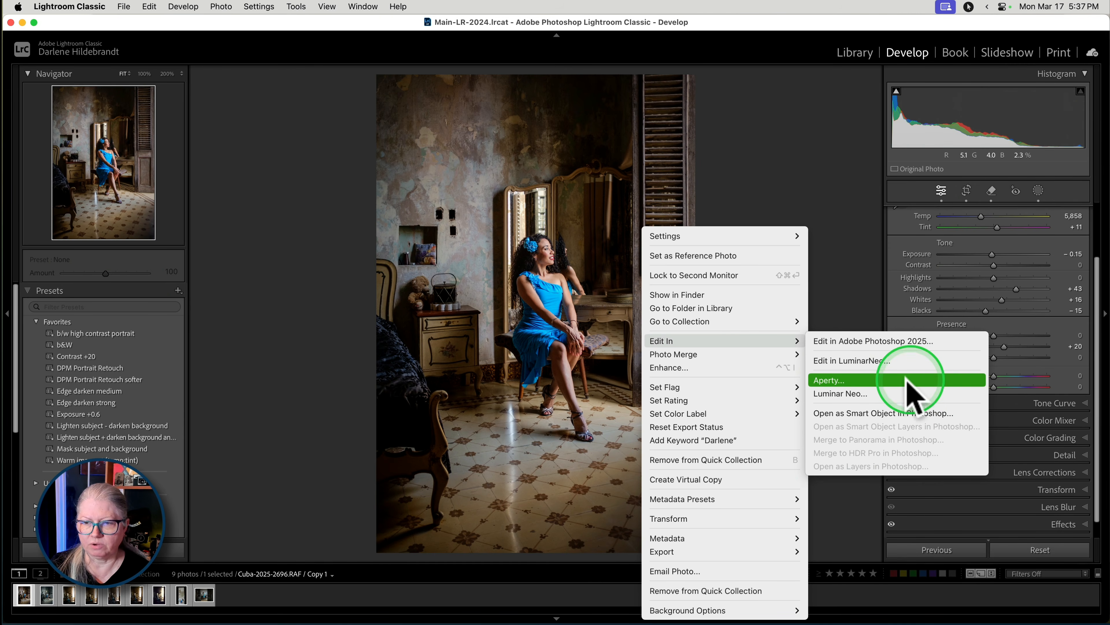
click(832, 395)
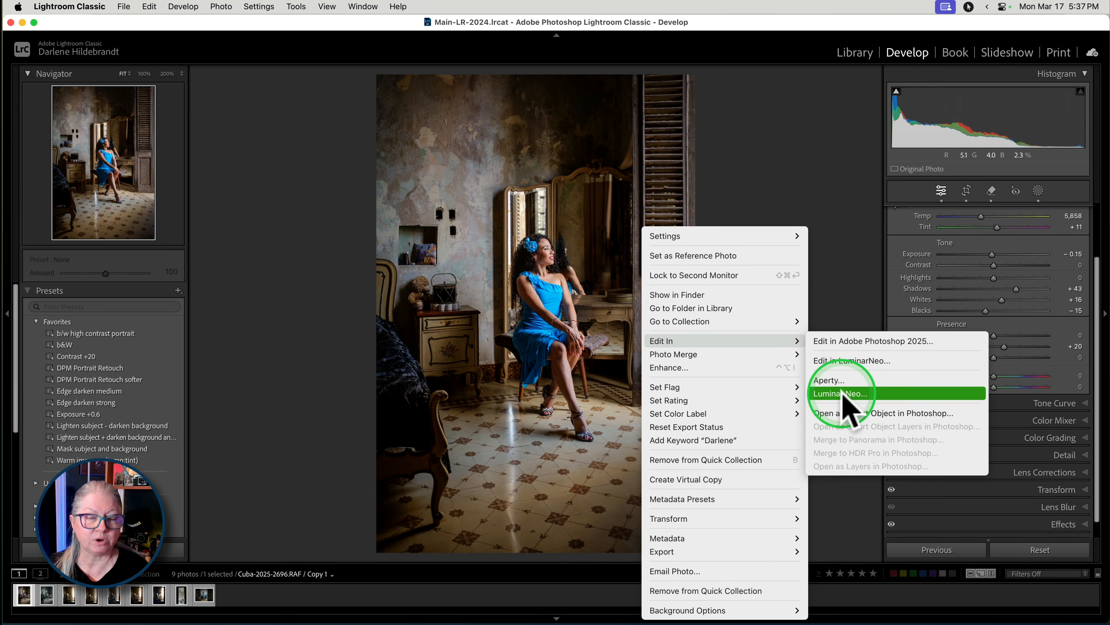
mouse_move(750, 400)
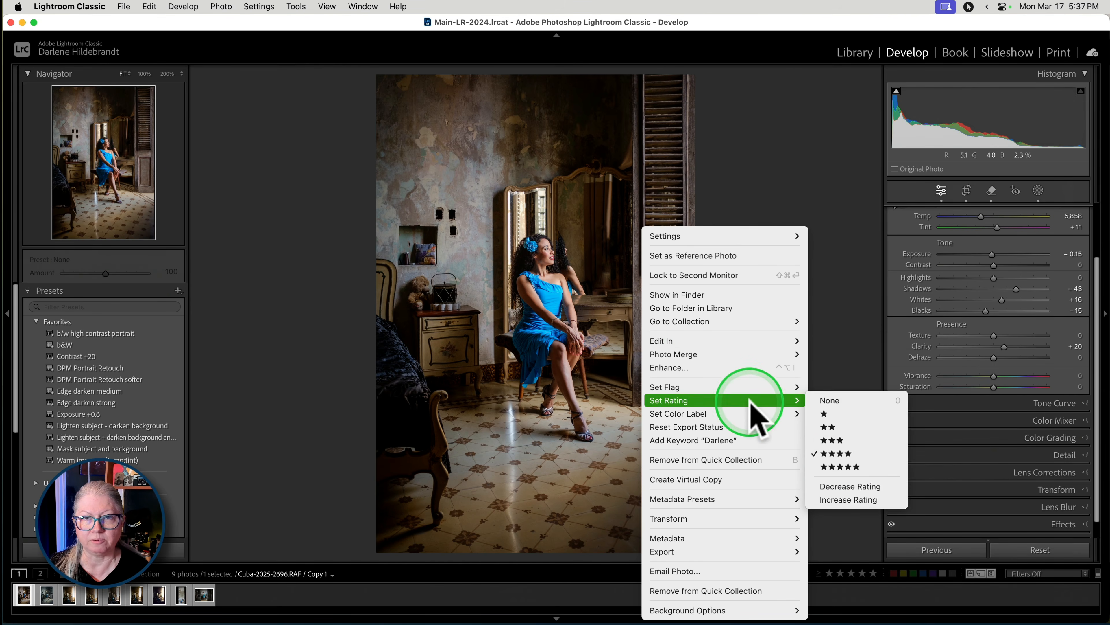
mouse_move(749, 552)
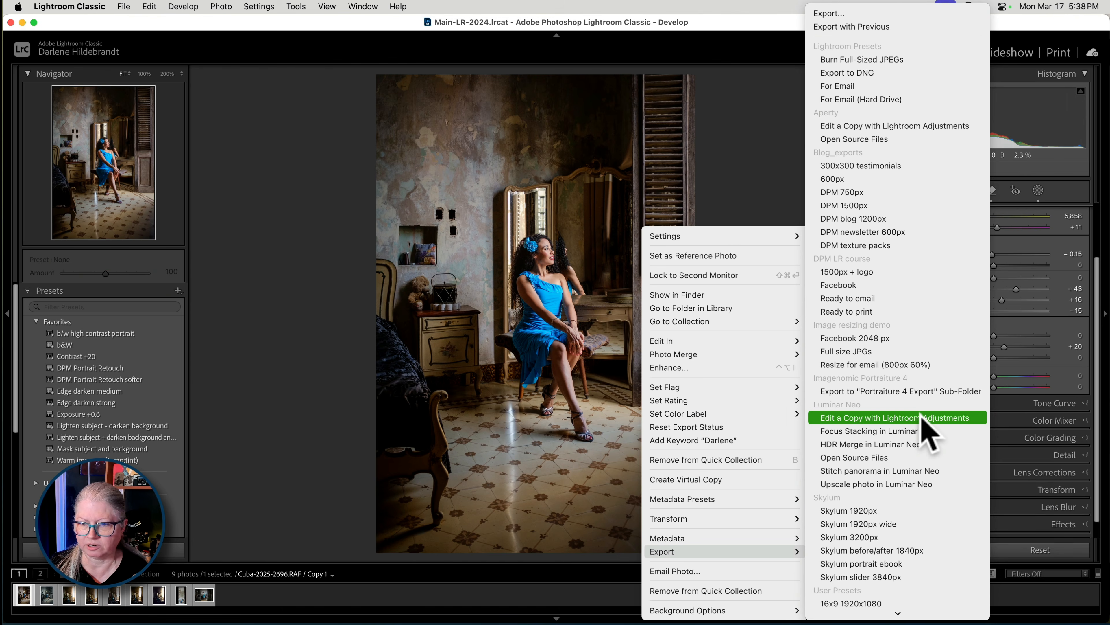
click(915, 431)
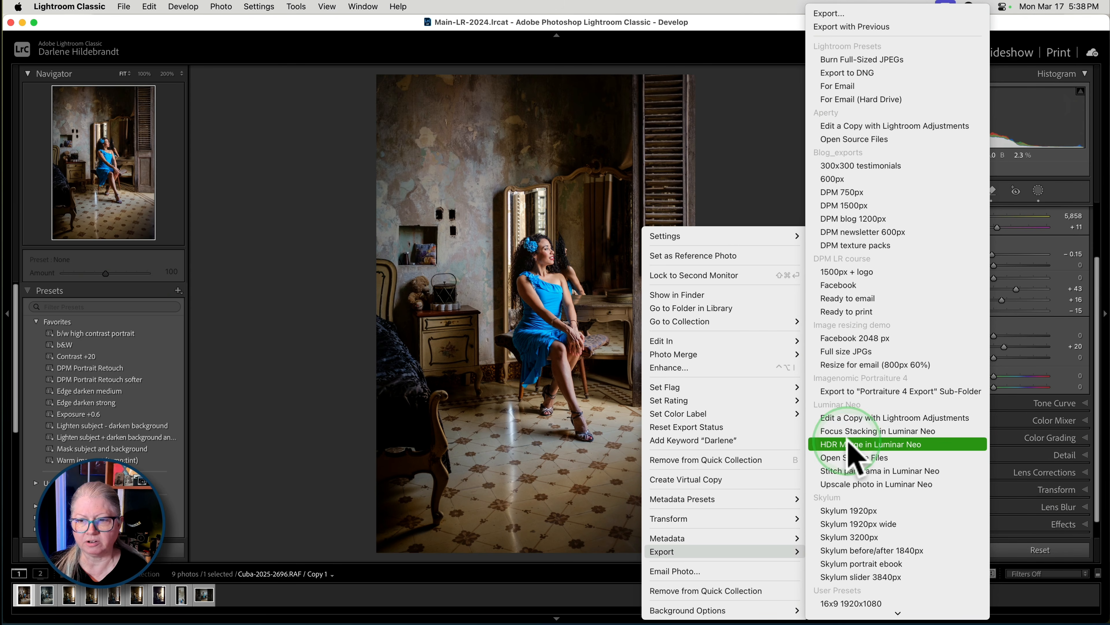
click(900, 457)
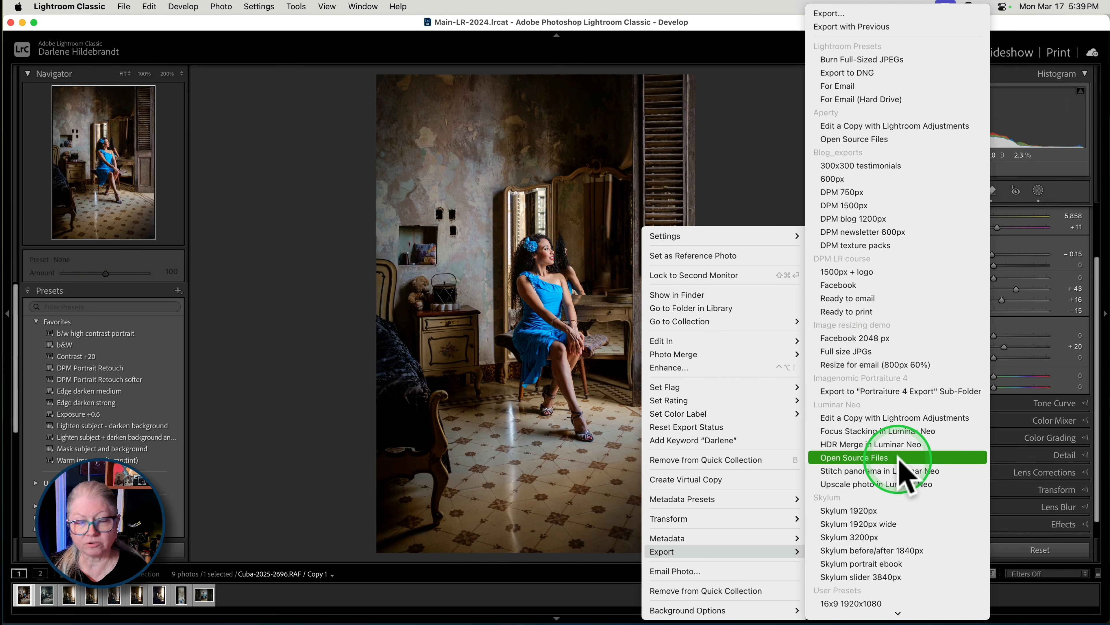
- Send the seated portrait to Luminar Neo as a copy with Lightroom adjustments, in TIFF, Adobe RGB (1998), 16-bit, 240 resolution and no compression
click(709, 342)
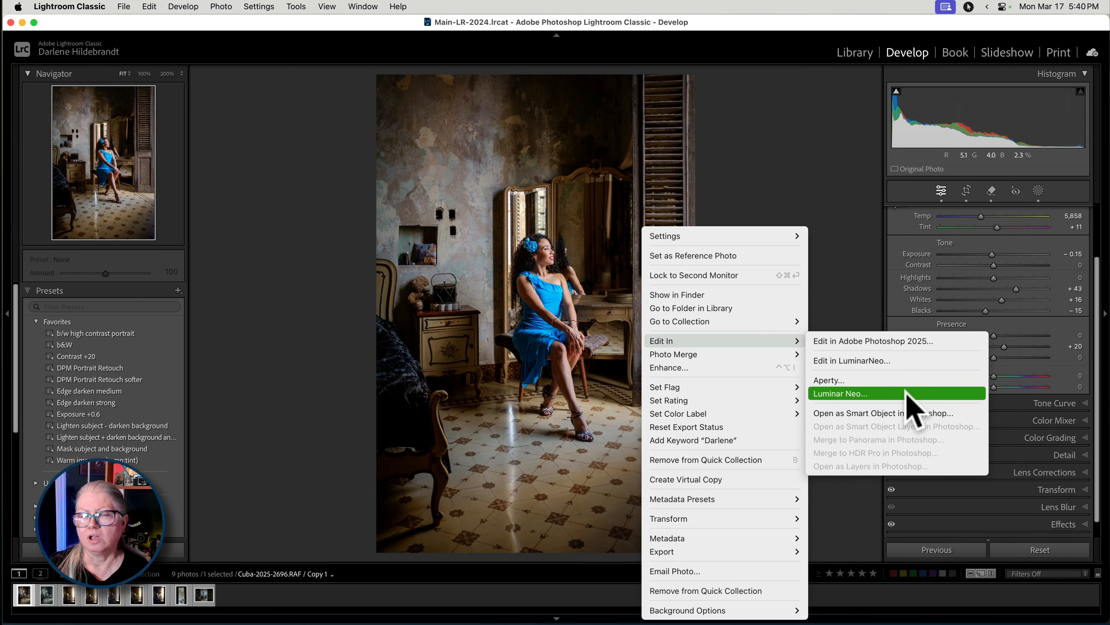
click(906, 393)
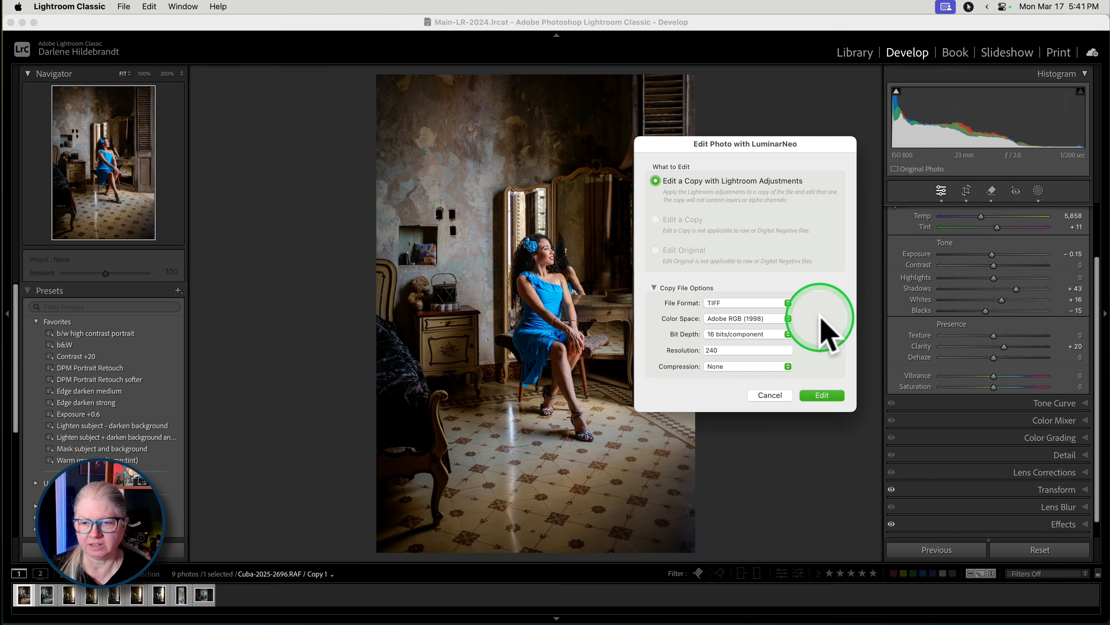
click(761, 302)
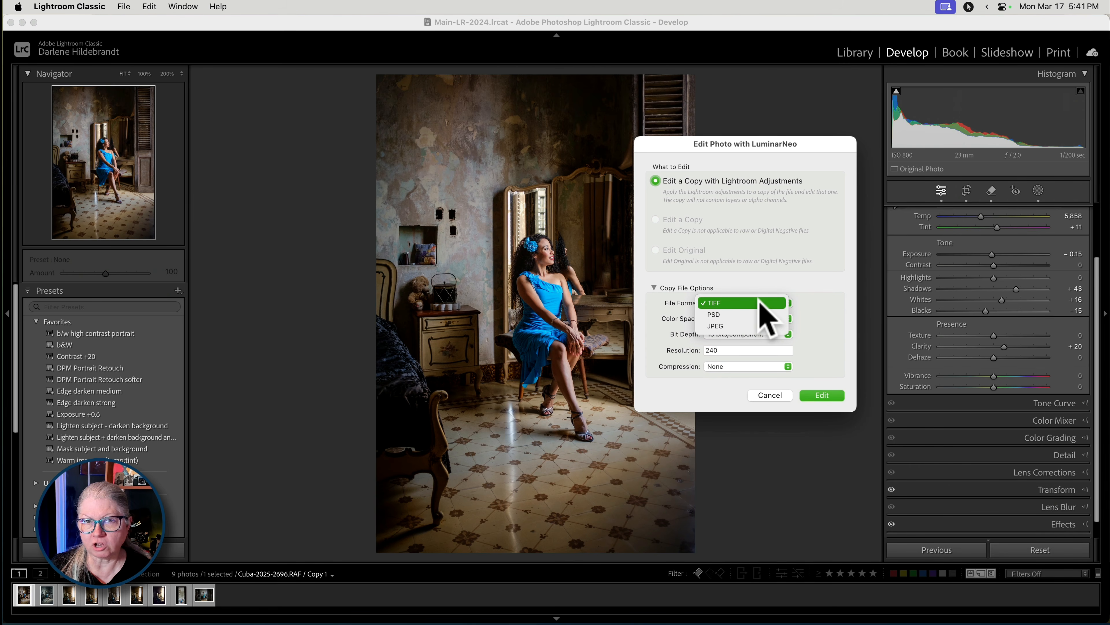
click(761, 326)
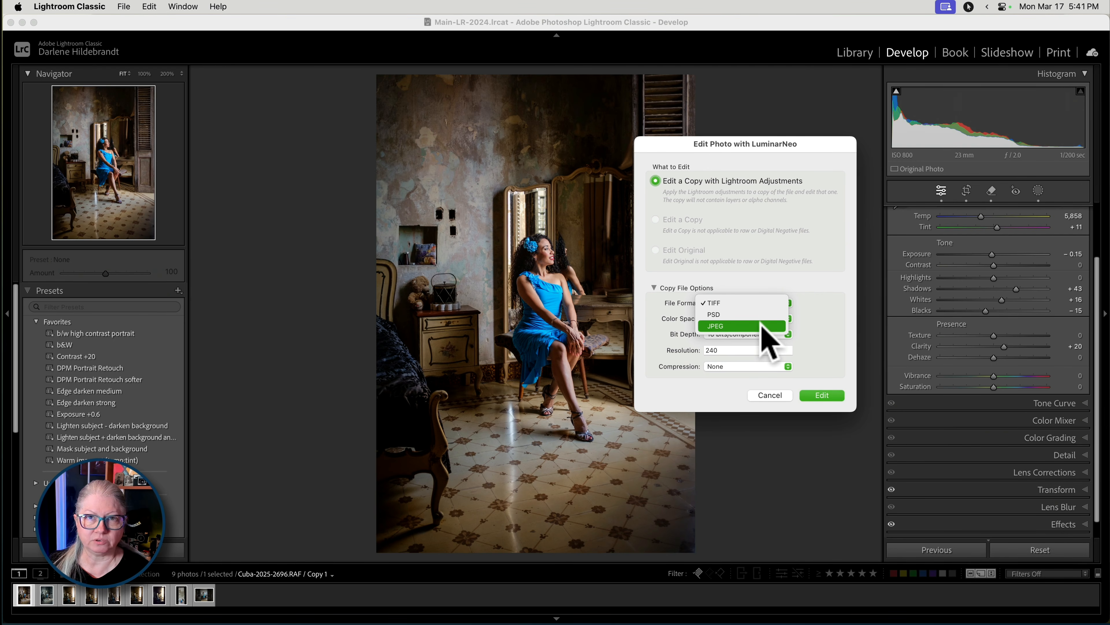
click(824, 365)
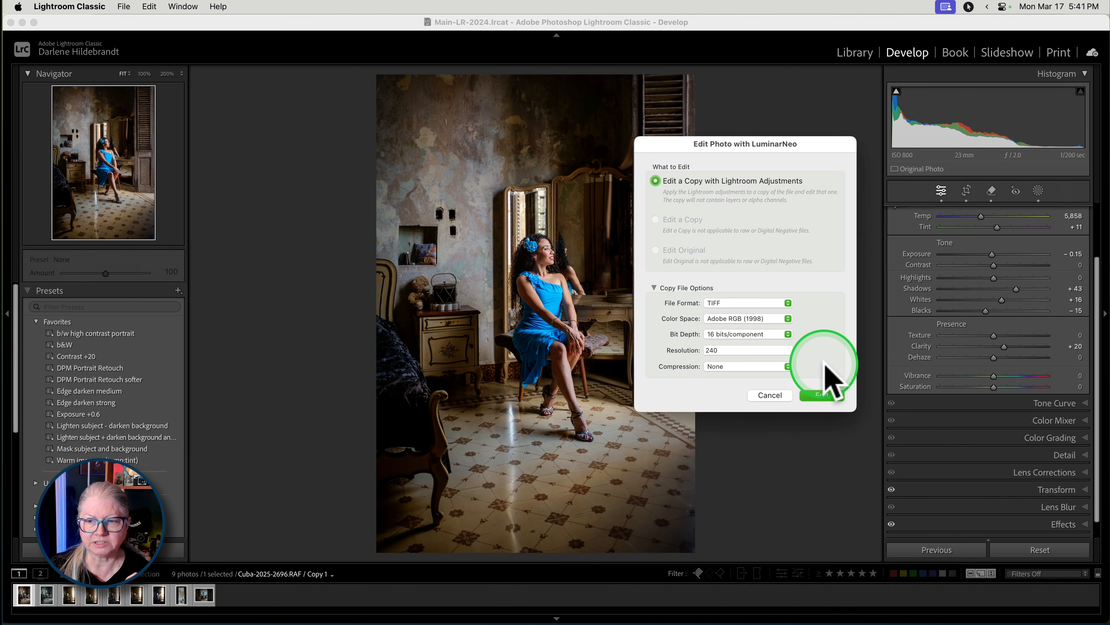
click(821, 395)
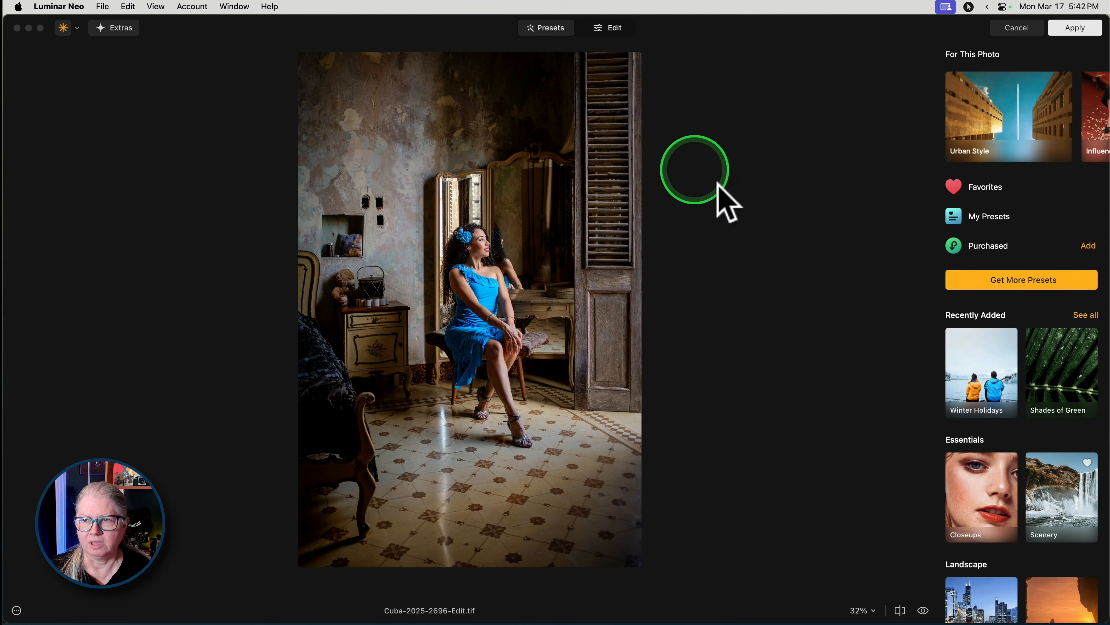
- Apply a Glow adjustment to the portrait using the Orton Effect type with an amount of 26
click(612, 35)
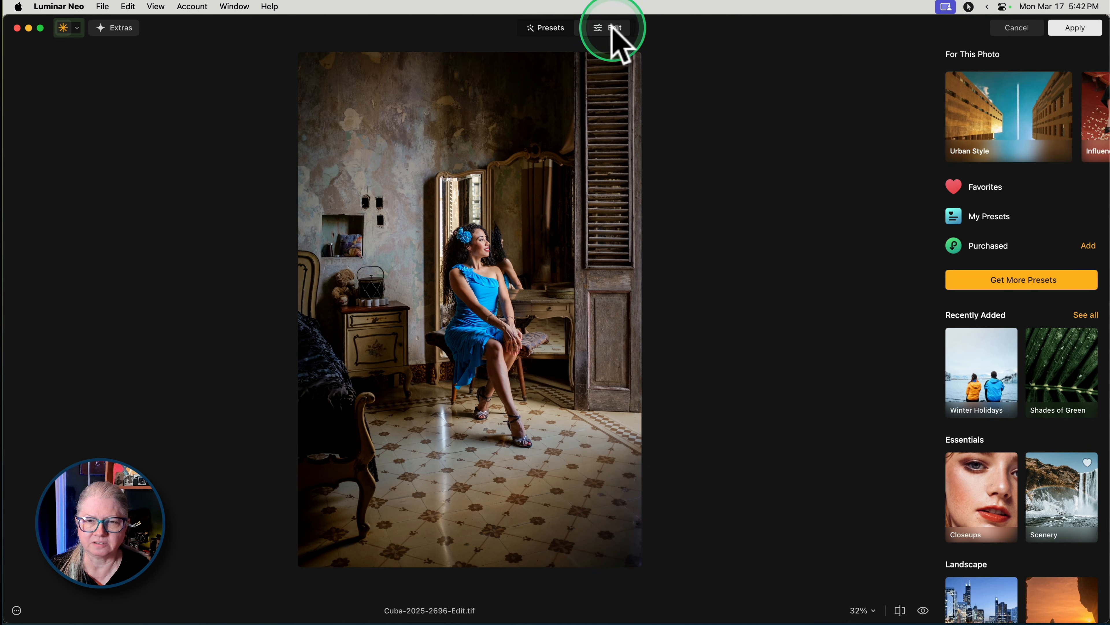
scroll(1019, 389, down, 10)
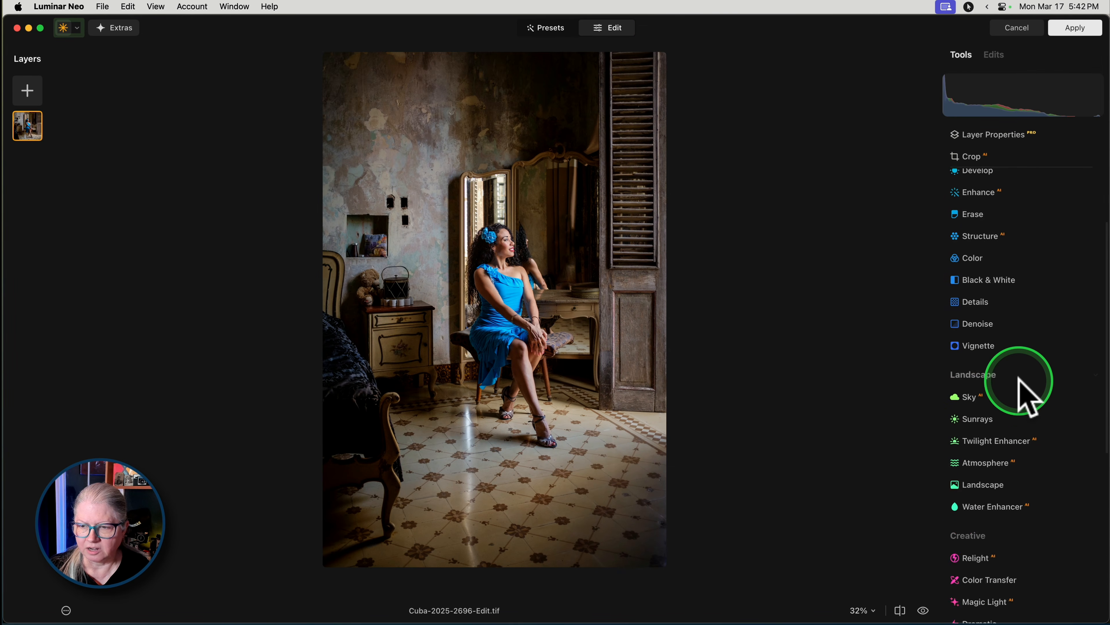
scroll(1021, 390, down, 2)
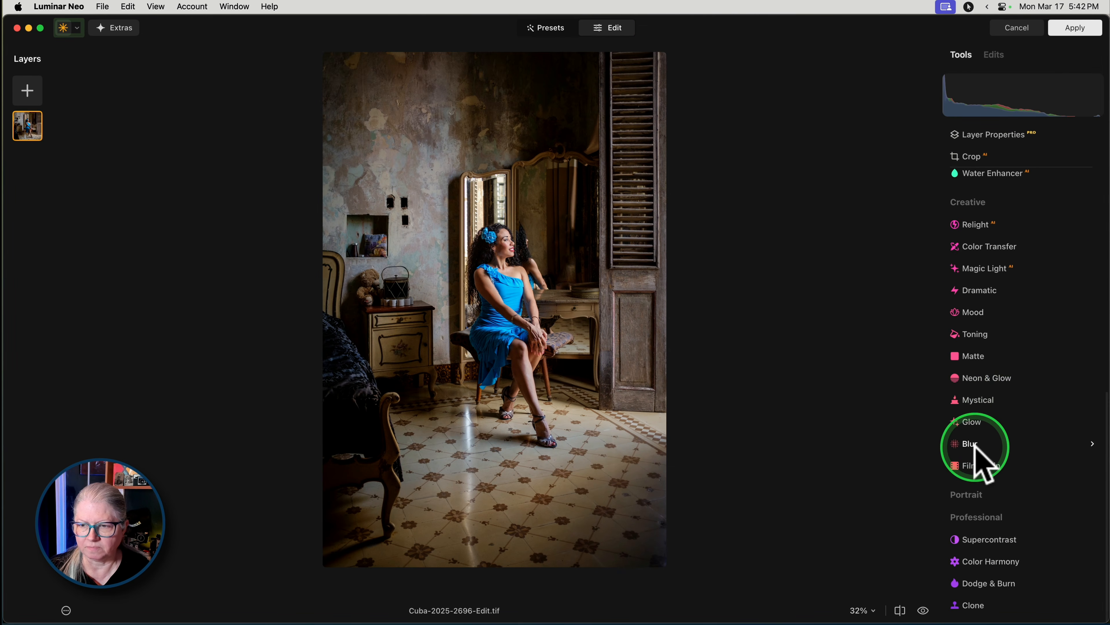
click(973, 422)
scroll(979, 433, down, 3)
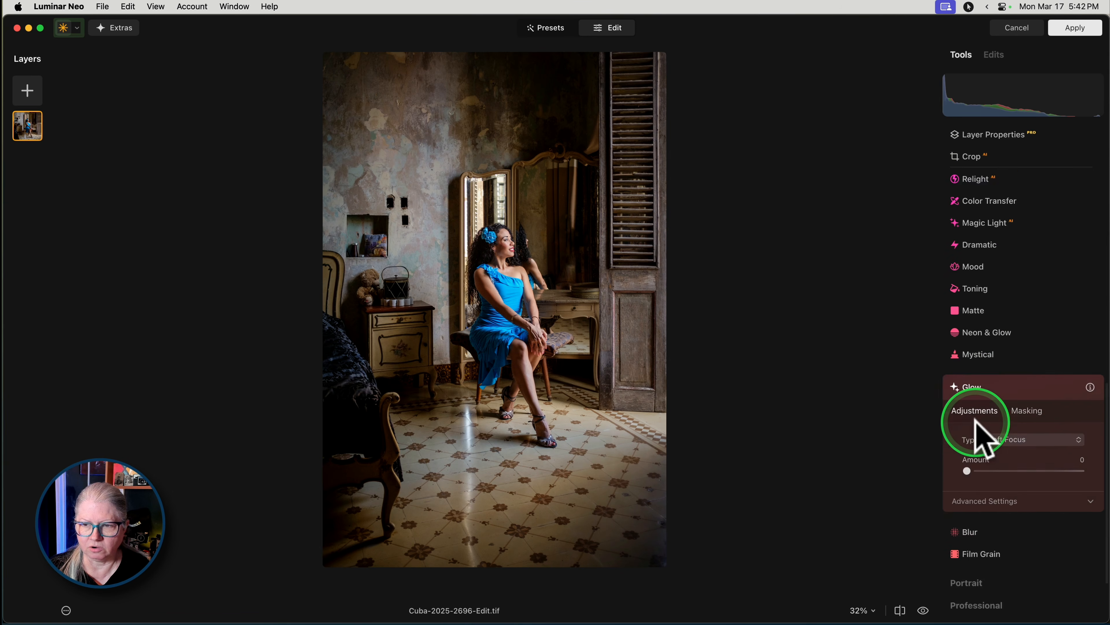
click(1019, 350)
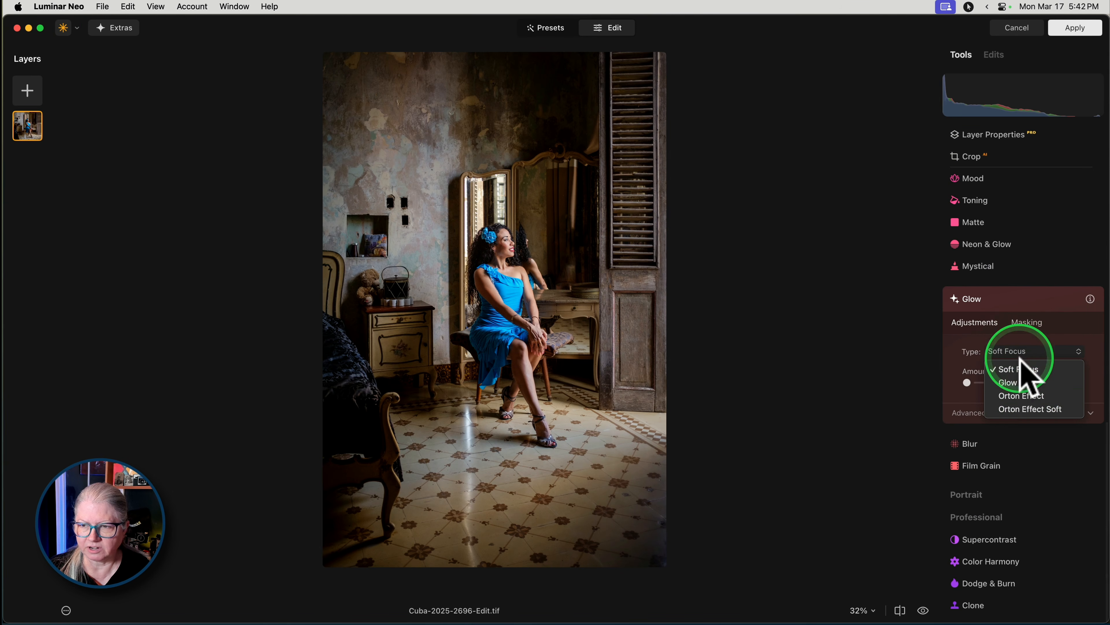
click(966, 383)
drag(966, 383, 997, 382)
- Set the Glow brightness to -43 and raise its amount to 34
click(987, 413)
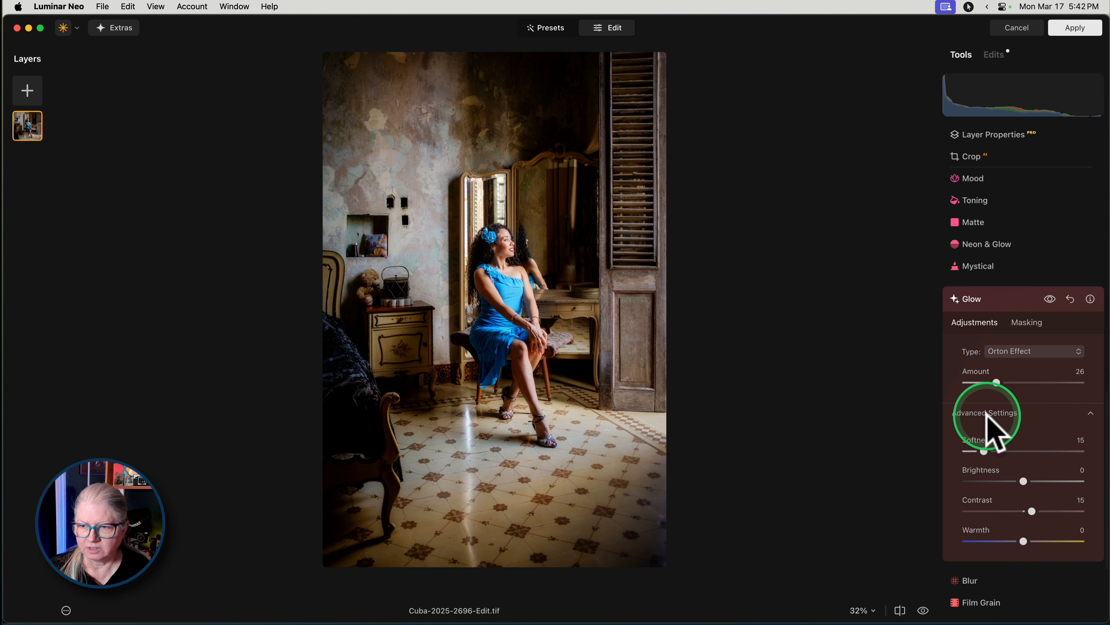
drag(1023, 480, 998, 480)
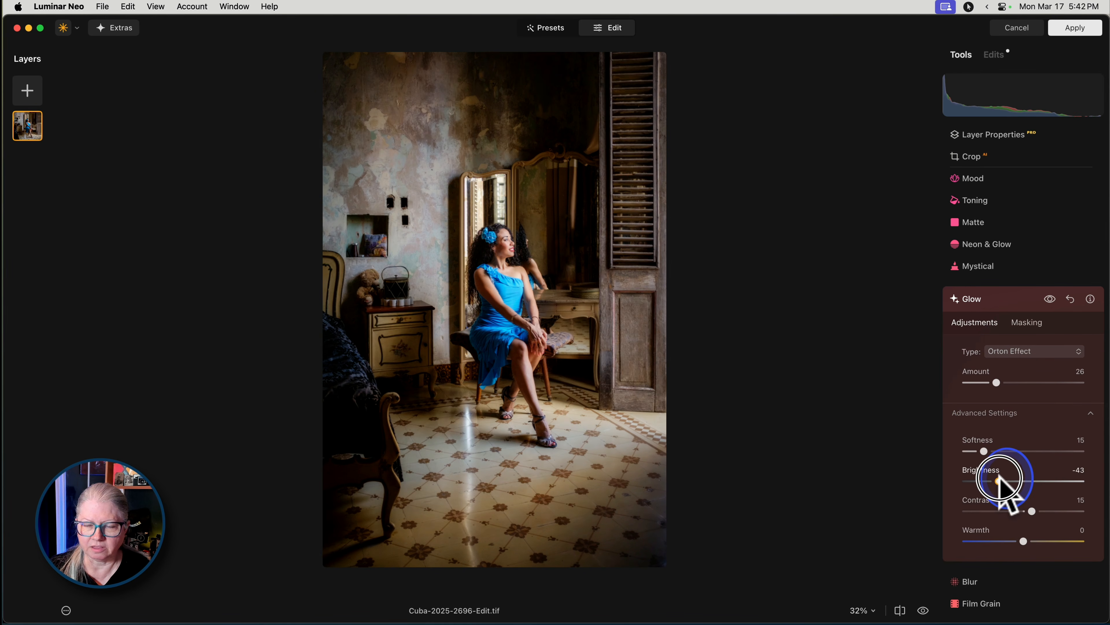
drag(997, 382, 1007, 382)
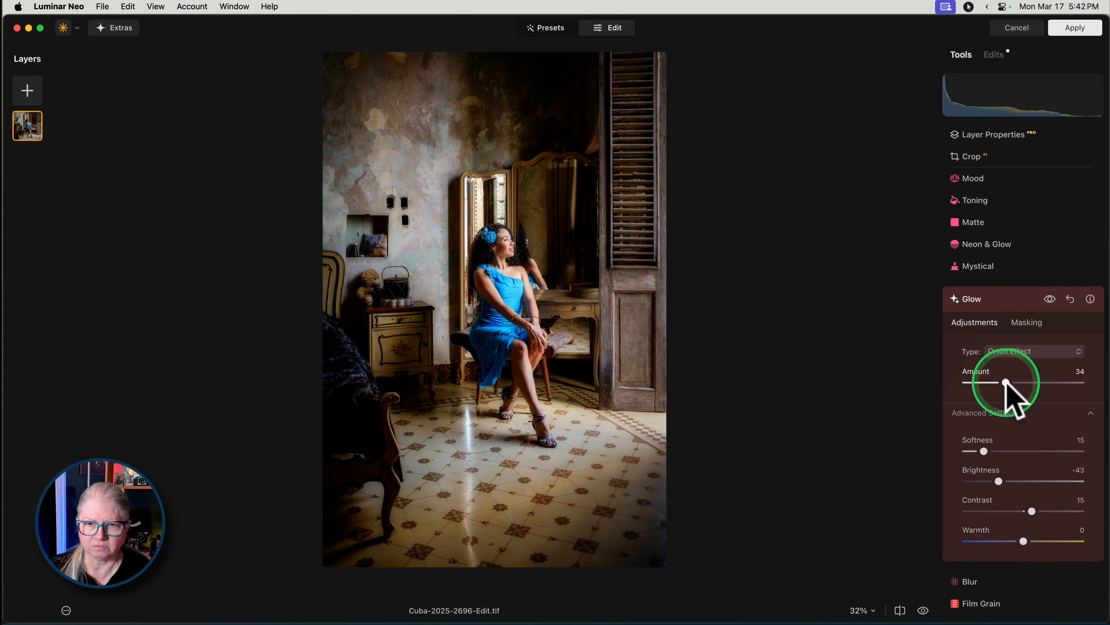
click(1003, 302)
- Add Sunrays to the portrait with amount 37, sun warmth 51 and sunrays warmth 58
scroll(998, 302, up, 5)
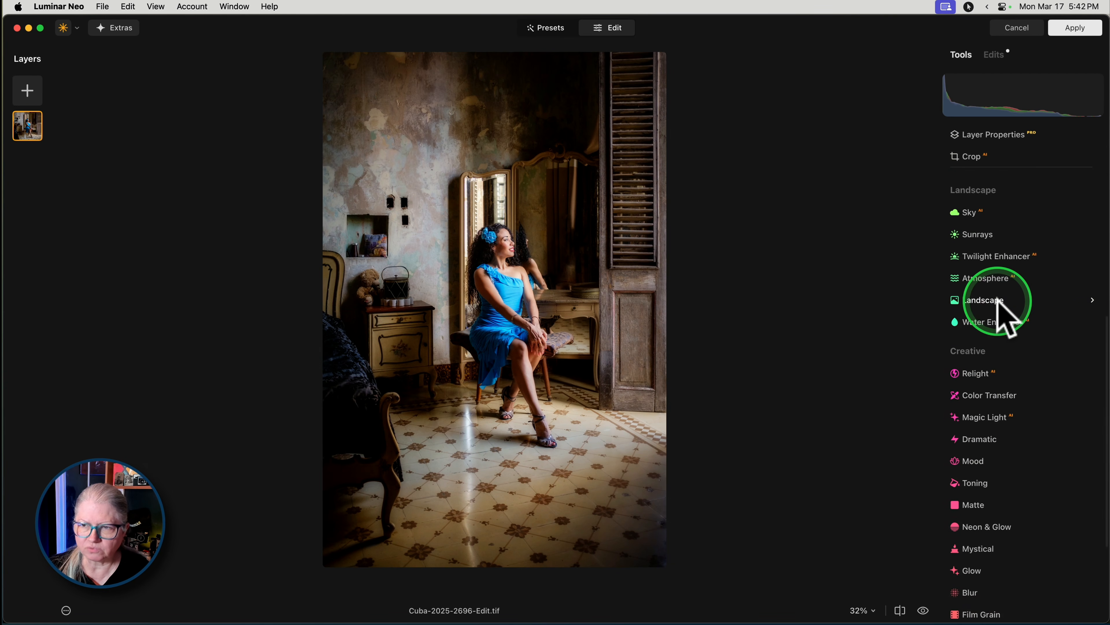
click(987, 277)
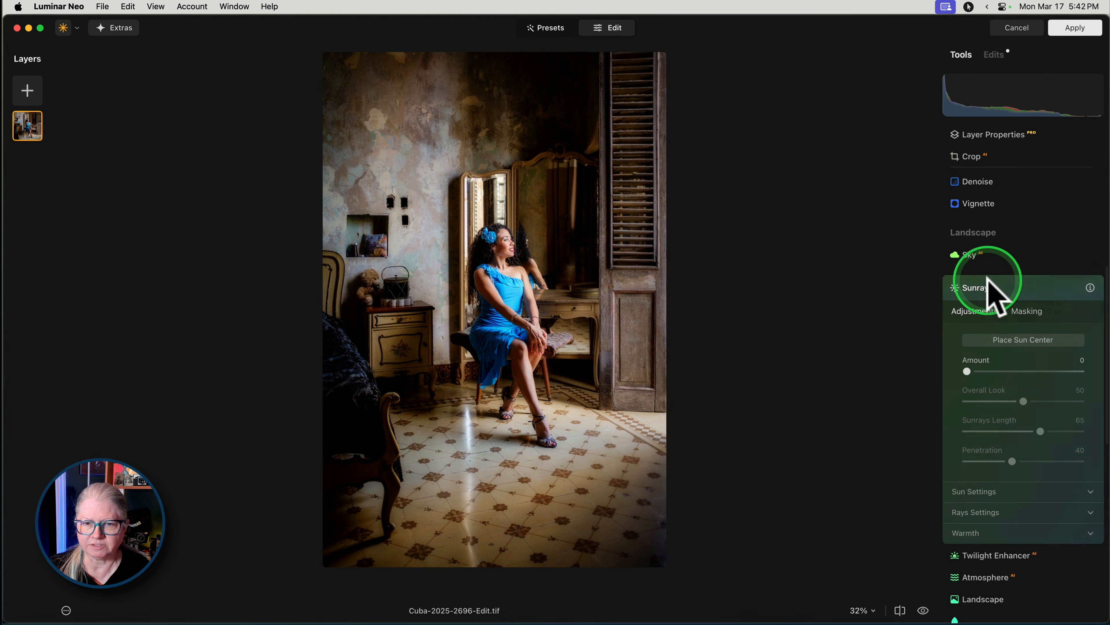
drag(971, 302, 1013, 306)
click(979, 474)
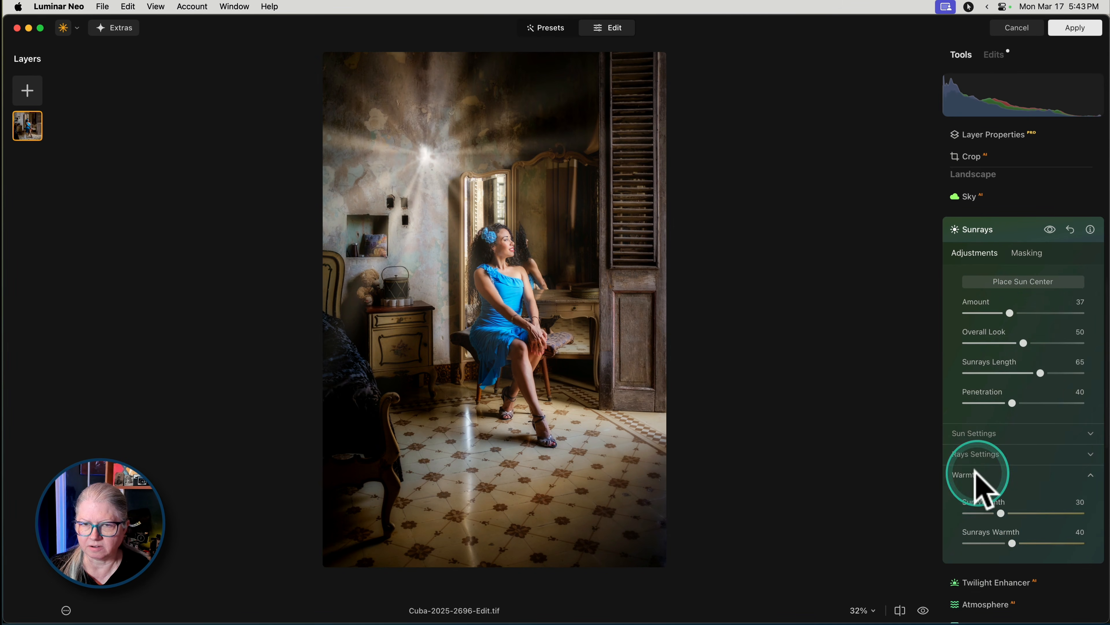
mouse_move(1012, 472)
mouse_down()
mouse_move(1036, 472)
mouse_move(1025, 443)
mouse_up()
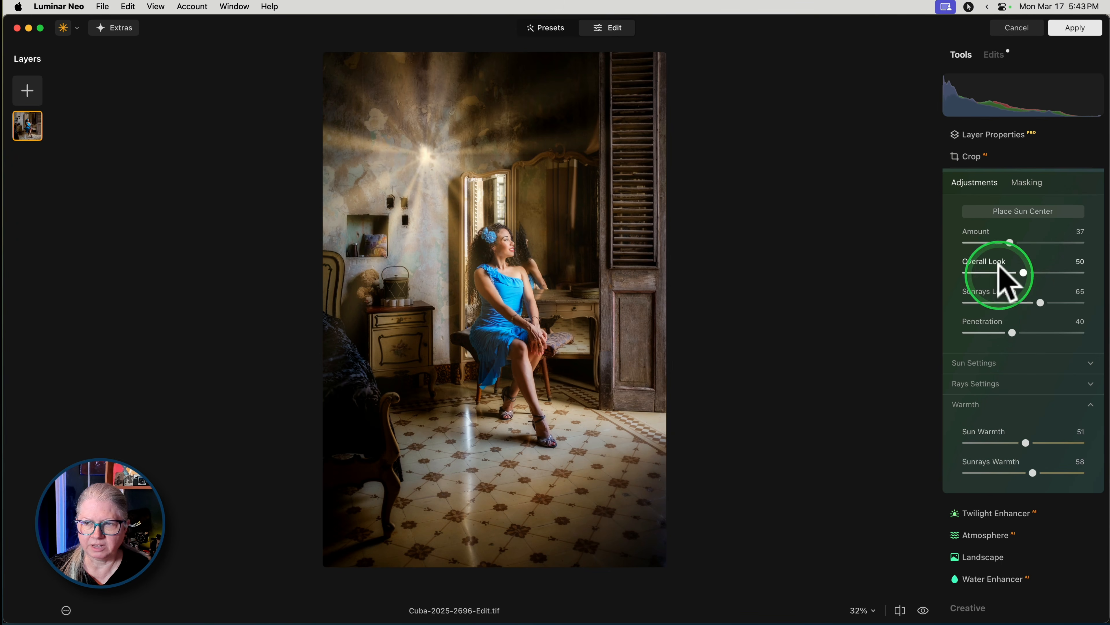
- Place the sun center outside the photo beyond the shutters, set overall look 71, sunrays length 92 and penetration 61, and lower the amount
click(1014, 211)
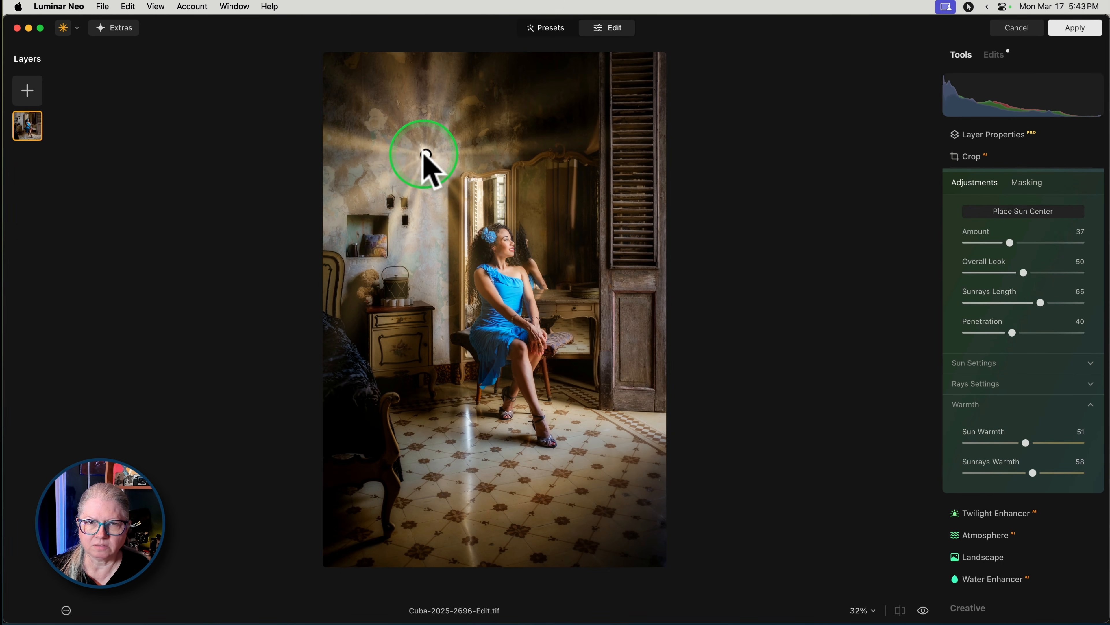
mouse_move(427, 155)
mouse_down()
mouse_move(692, 140)
mouse_move(714, 173)
mouse_move(706, 216)
mouse_move(704, 196)
mouse_up()
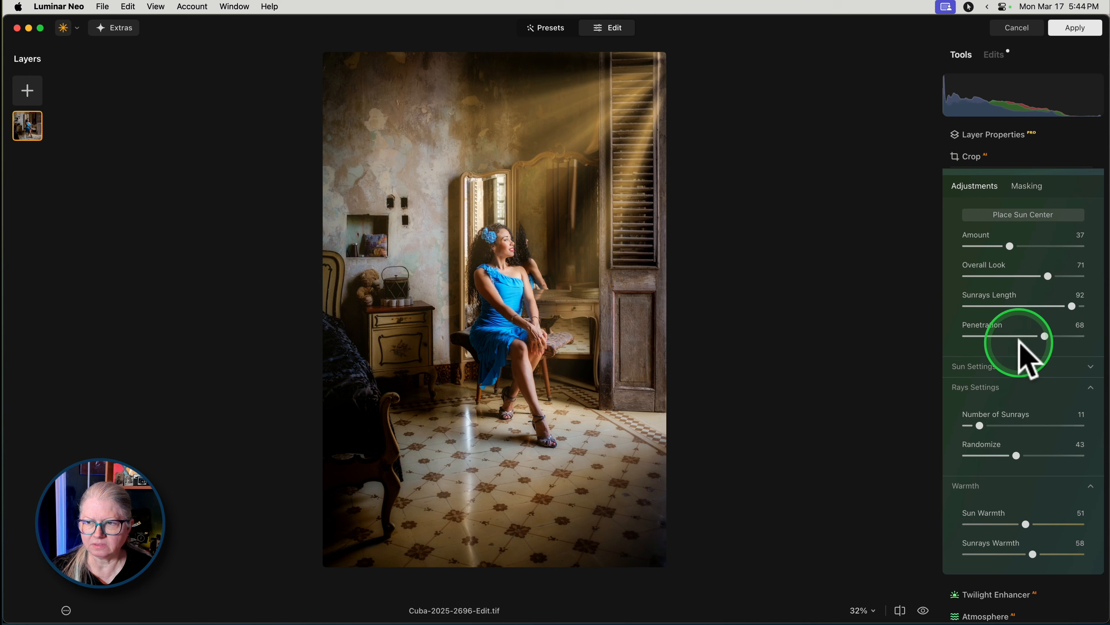
mouse_move(1031, 337)
mouse_down()
mouse_move(1053, 340)
mouse_move(1036, 337)
mouse_up()
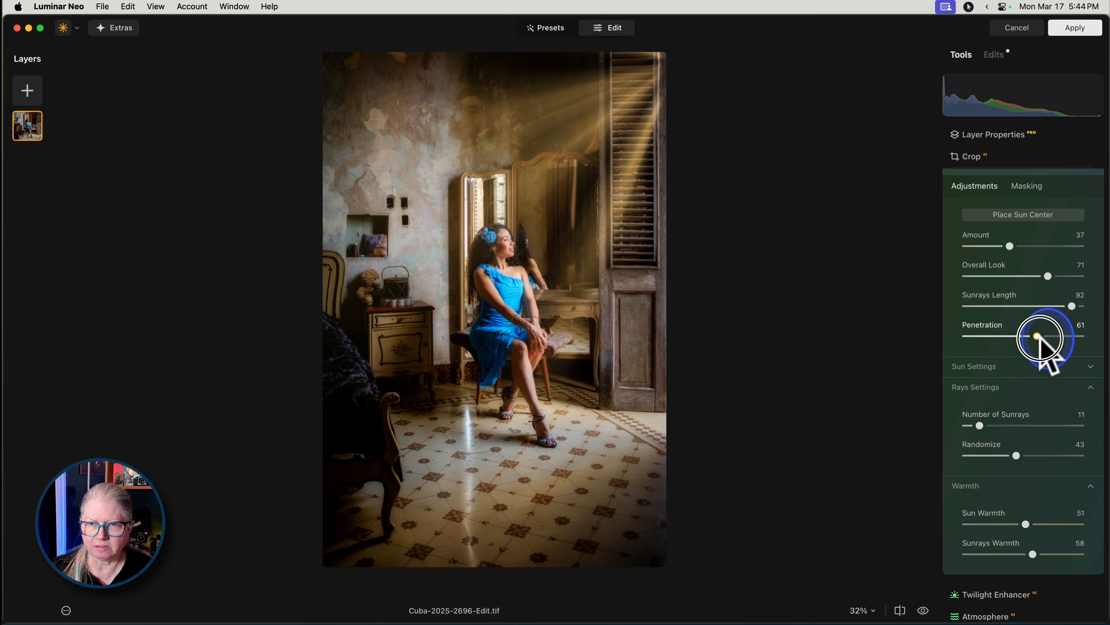
click(1009, 246)
drag(1009, 247, 997, 252)
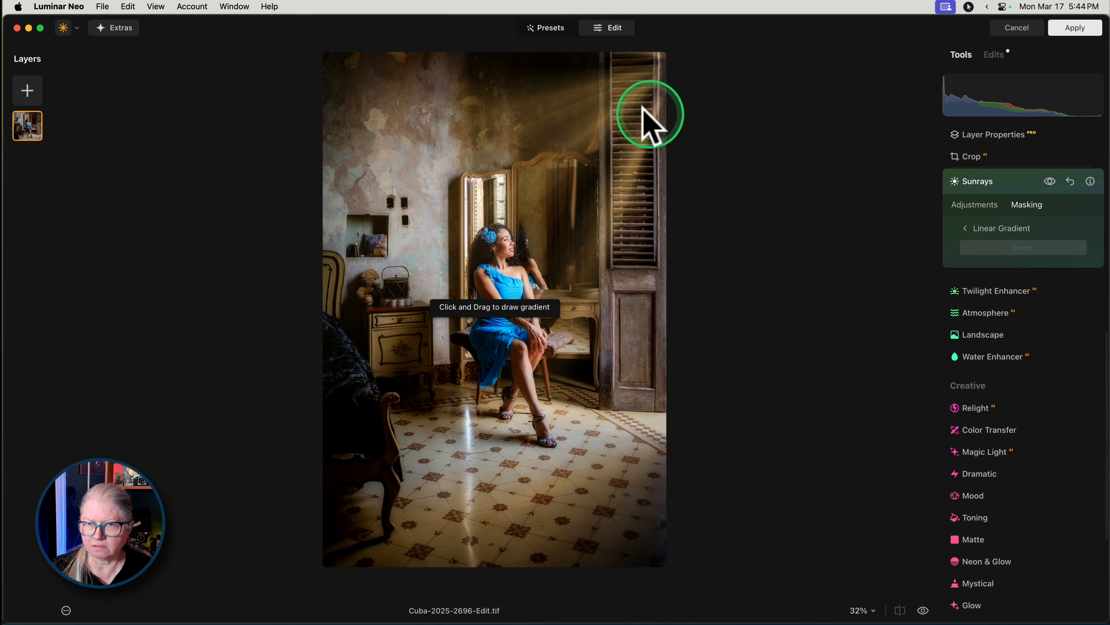
- Mask the sunrays with a linear gradient near the photo's upper edge, and set amount 59, overall look 30, length 84 and penetration 83
drag(585, 143, 587, 66)
click(1013, 248)
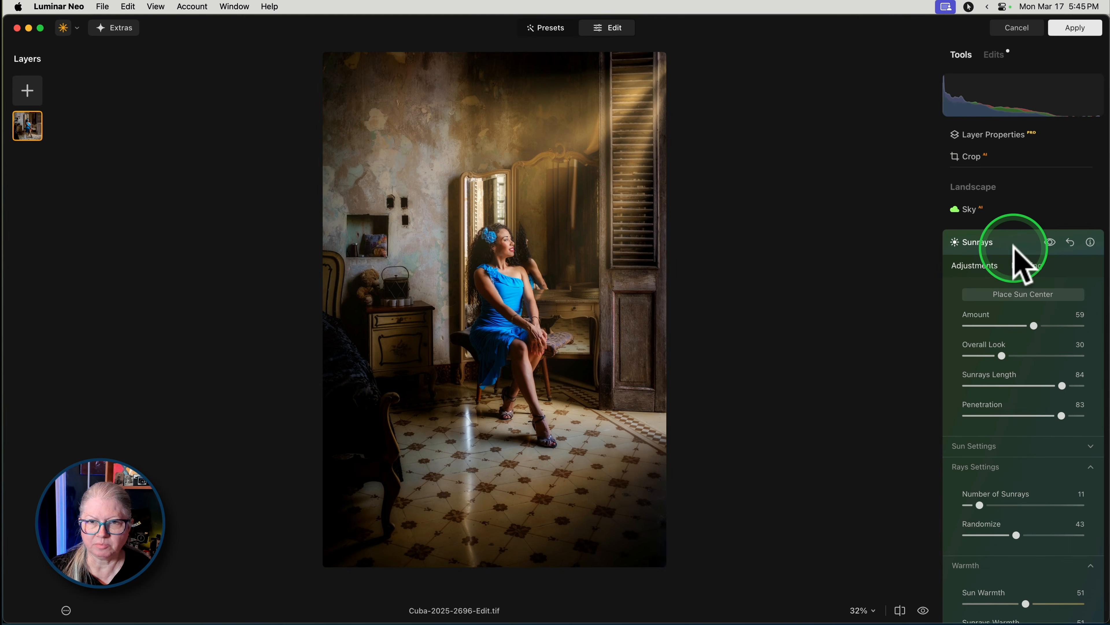
click(1013, 245)
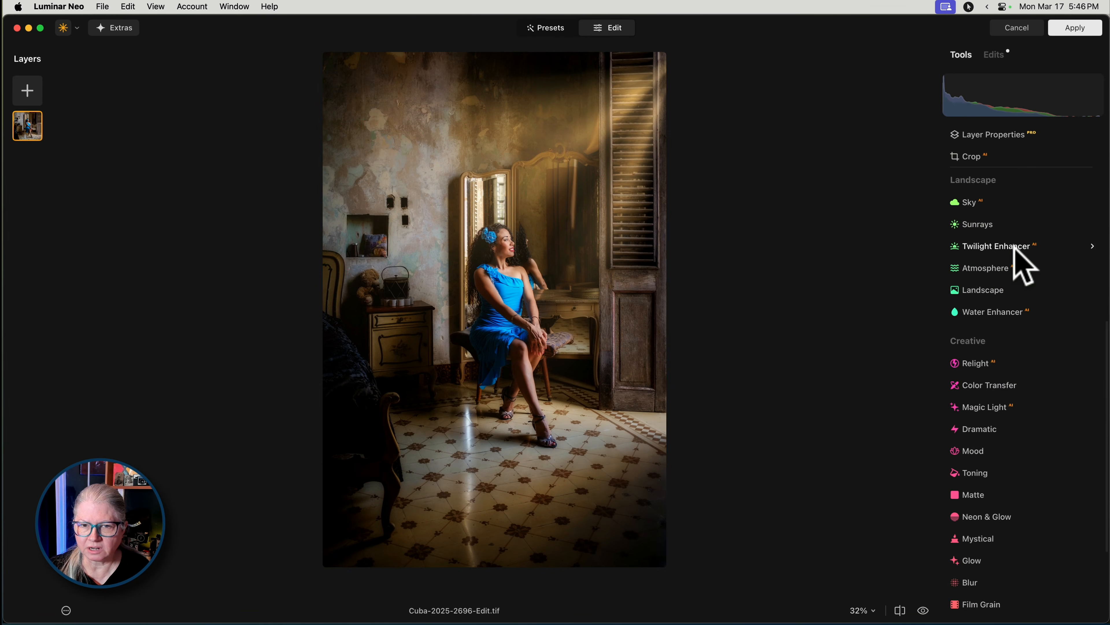
- Apply the Sepia LUT from the Creative group as the photo's Mood and raise its amount above 50
click(973, 311)
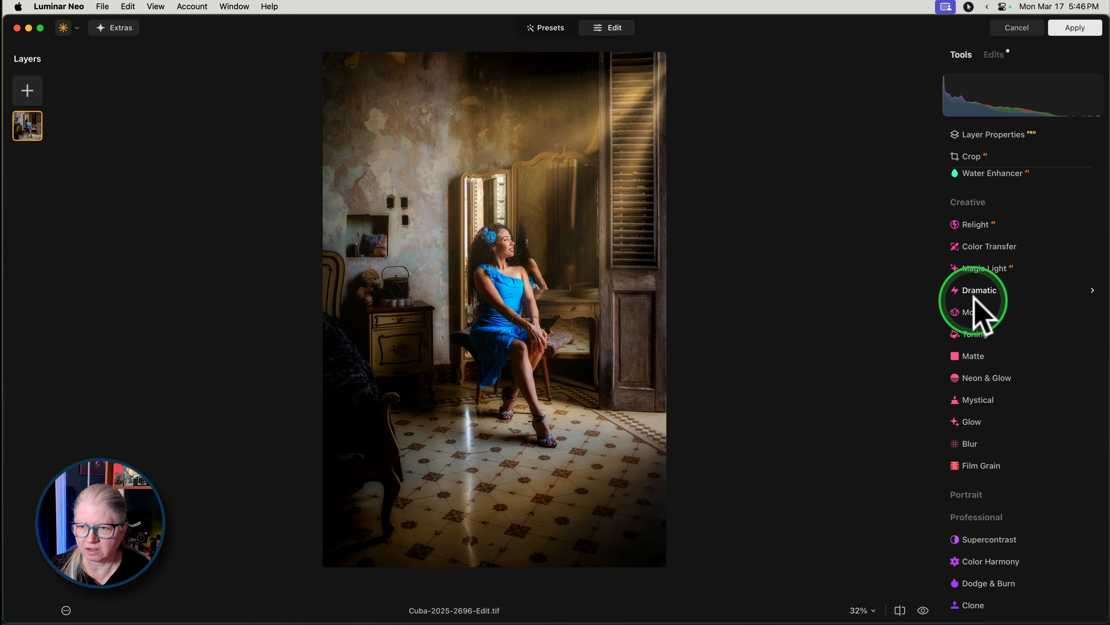
drag(1005, 405, 1024, 402)
click(1005, 374)
click(985, 582)
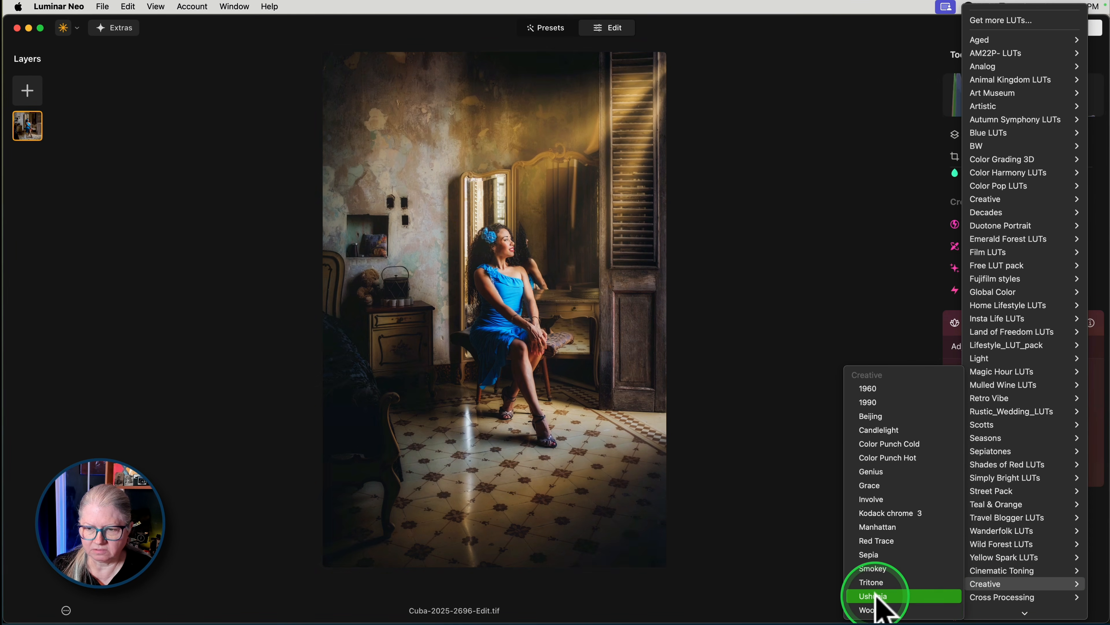
click(875, 554)
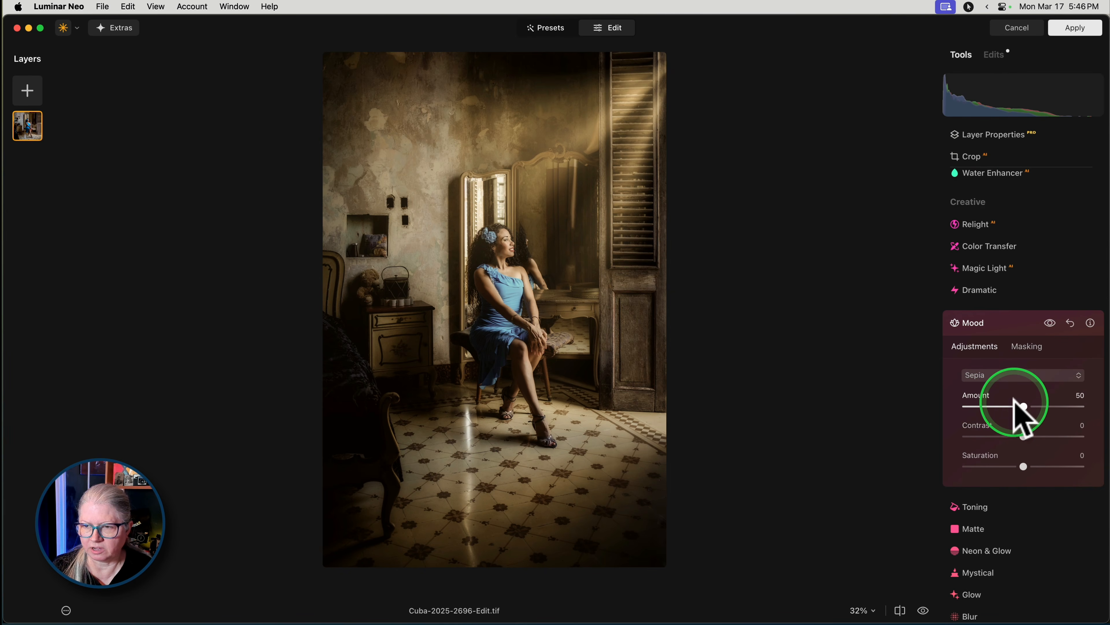
drag(1024, 406, 1043, 398)
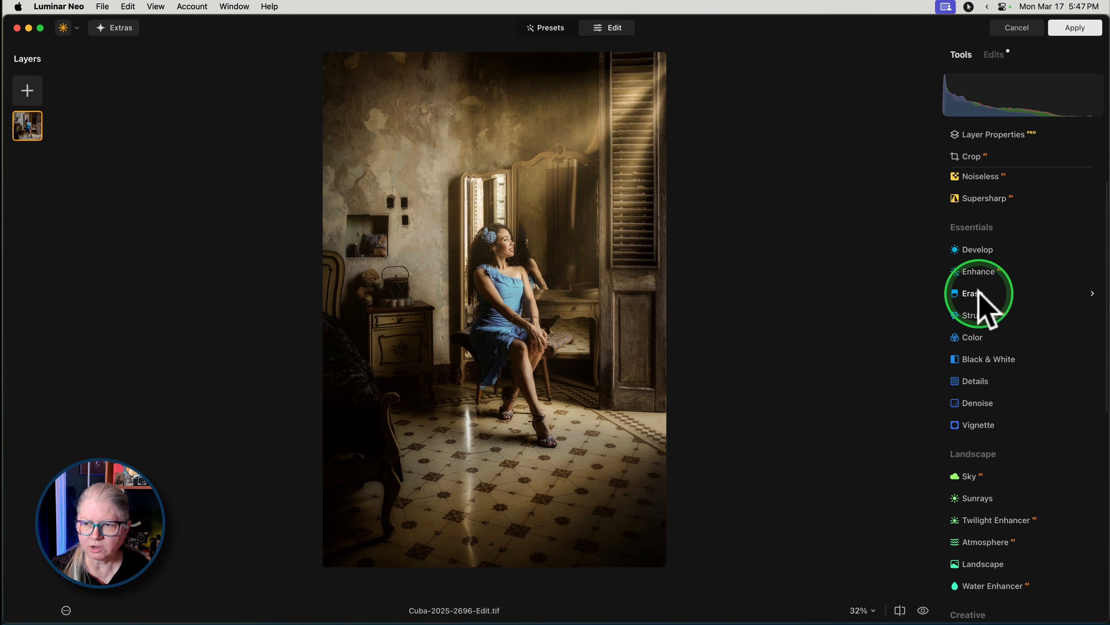
- Erase the three small dark holes in the wall above the niche with a brush size of 20
click(979, 293)
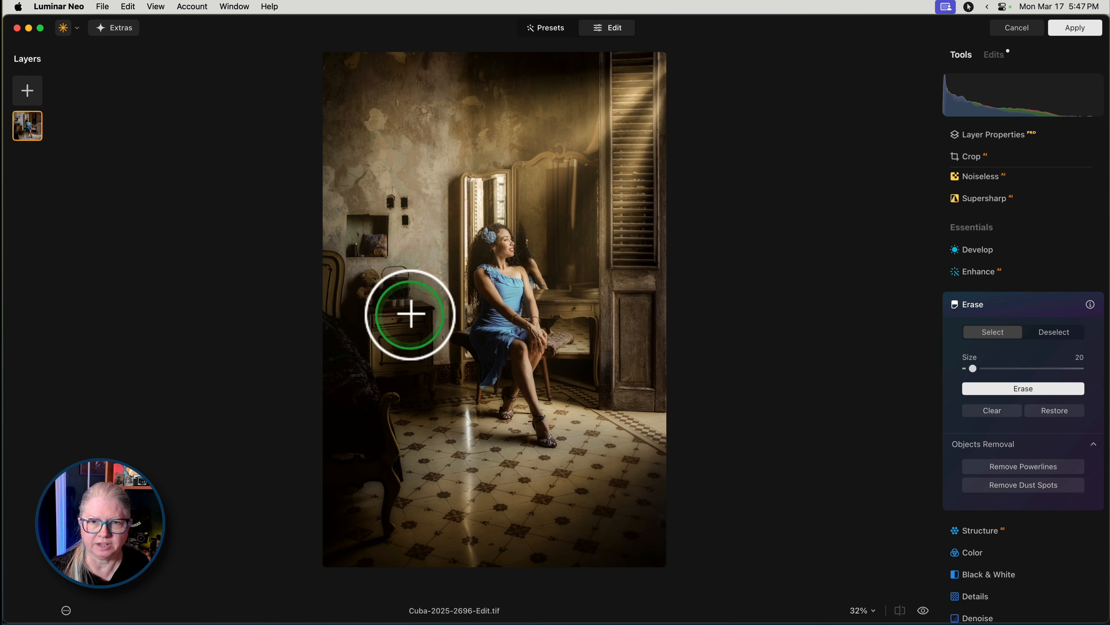
click(366, 202)
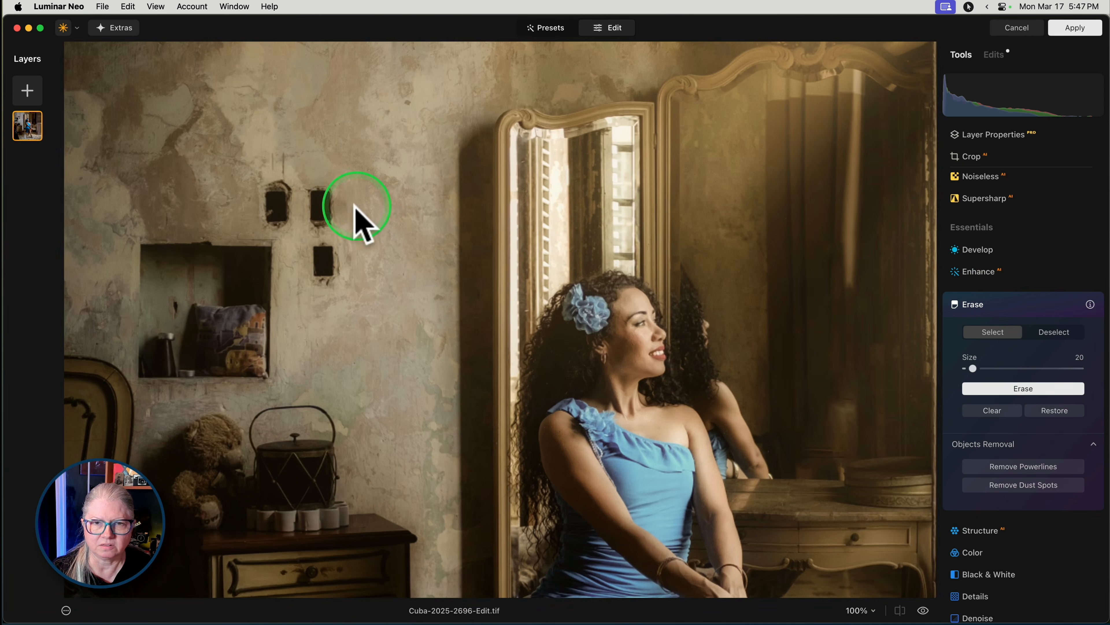
mouse_move(281, 218)
mouse_down()
mouse_move(270, 181)
mouse_move(311, 219)
mouse_up()
click(979, 387)
click(1023, 388)
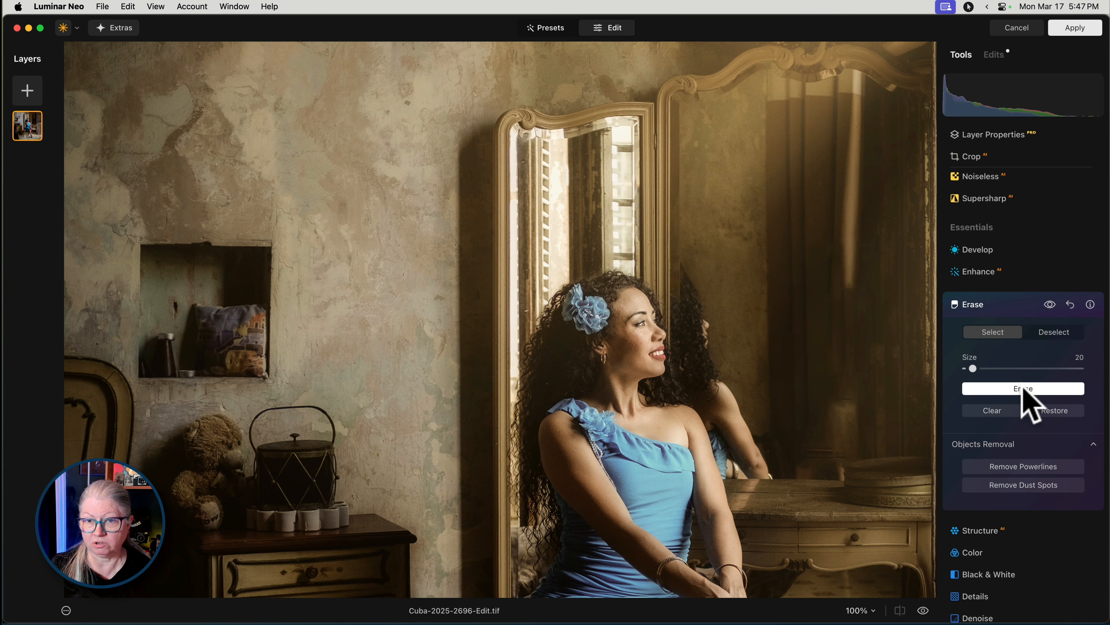
click(1002, 306)
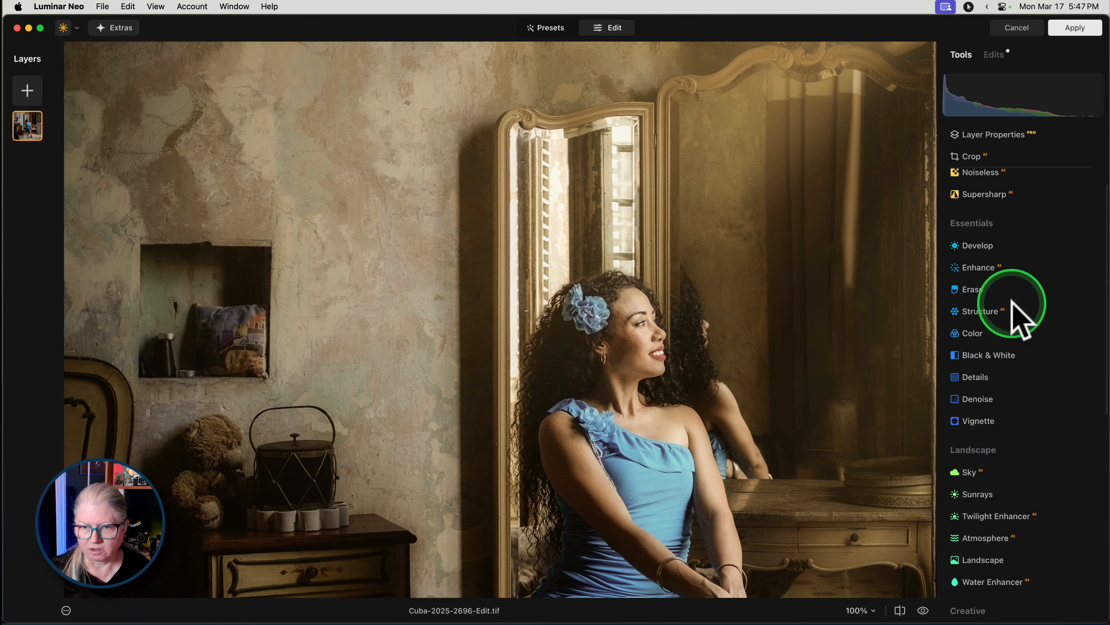
- Retouch the woman's skin with amount 78, shine removal 38 and Skin Defects Removal enabled
scroll(1015, 307, down, 5)
scroll(1013, 306, down, 4)
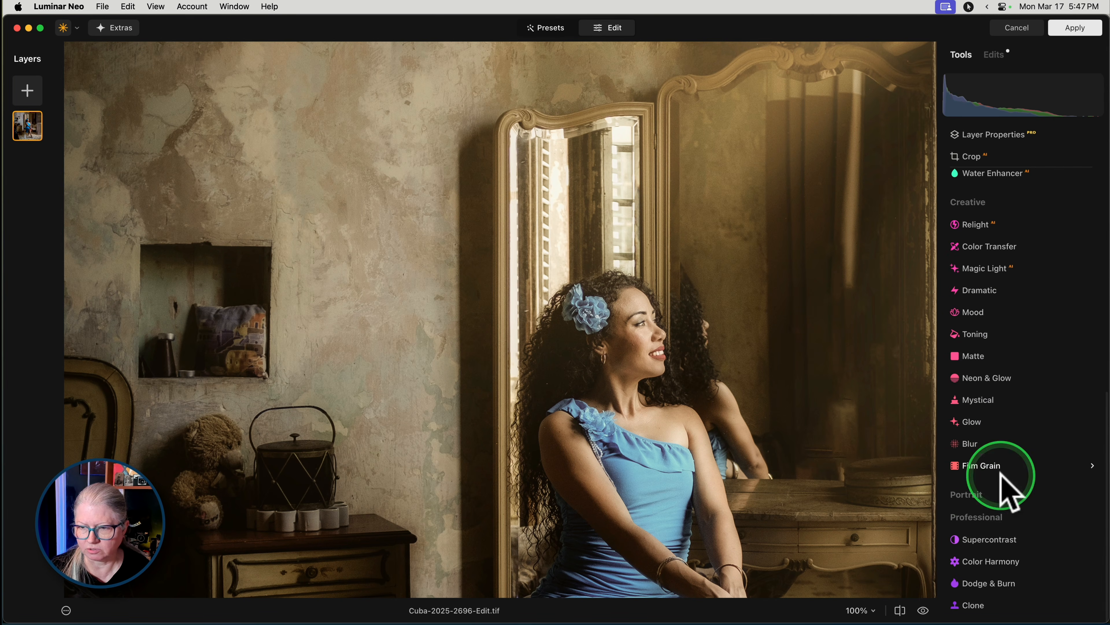
click(967, 495)
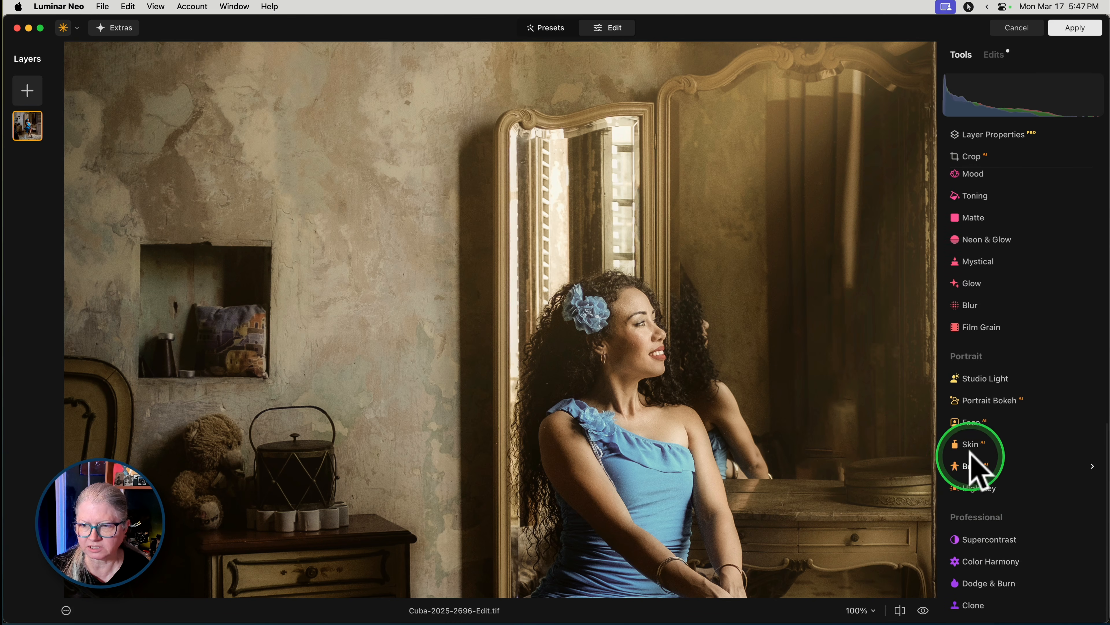
click(971, 443)
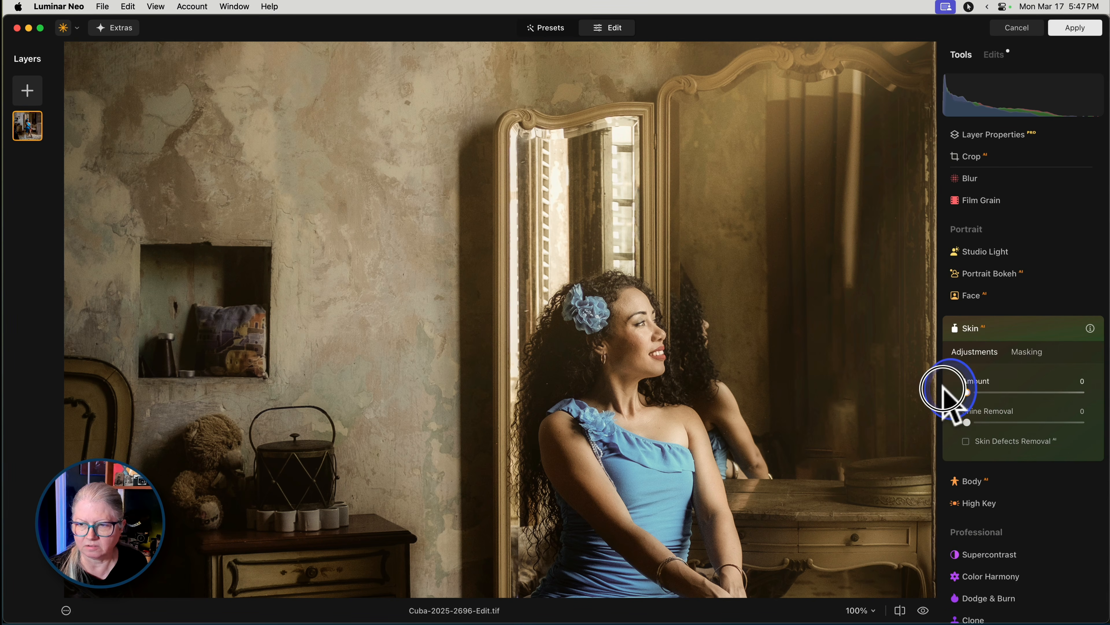
drag(966, 392, 1056, 393)
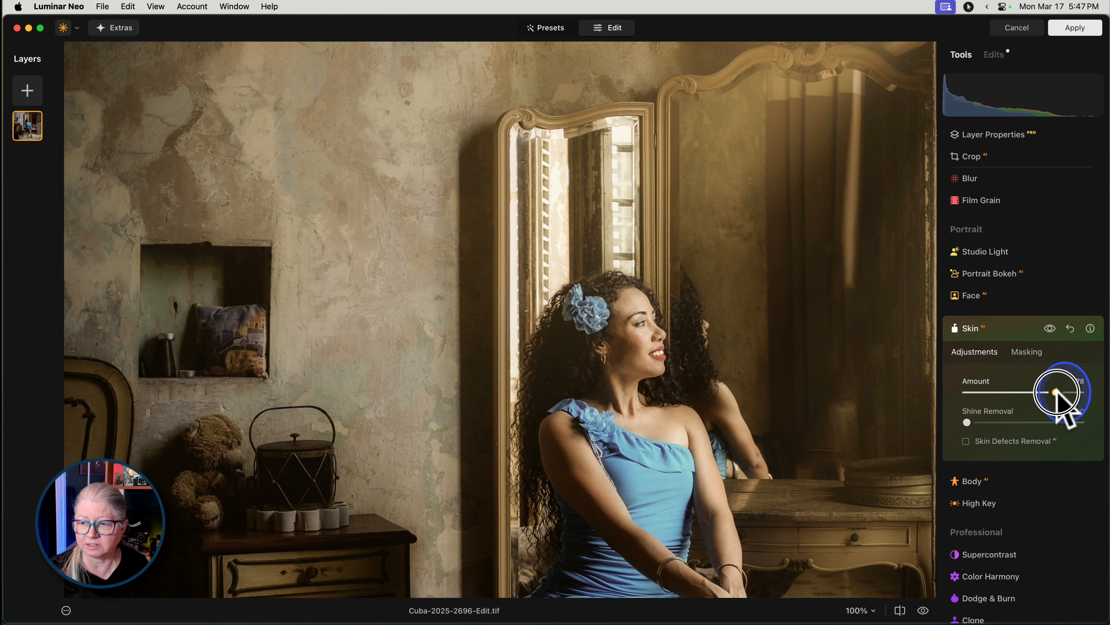
drag(966, 423, 1010, 422)
click(965, 441)
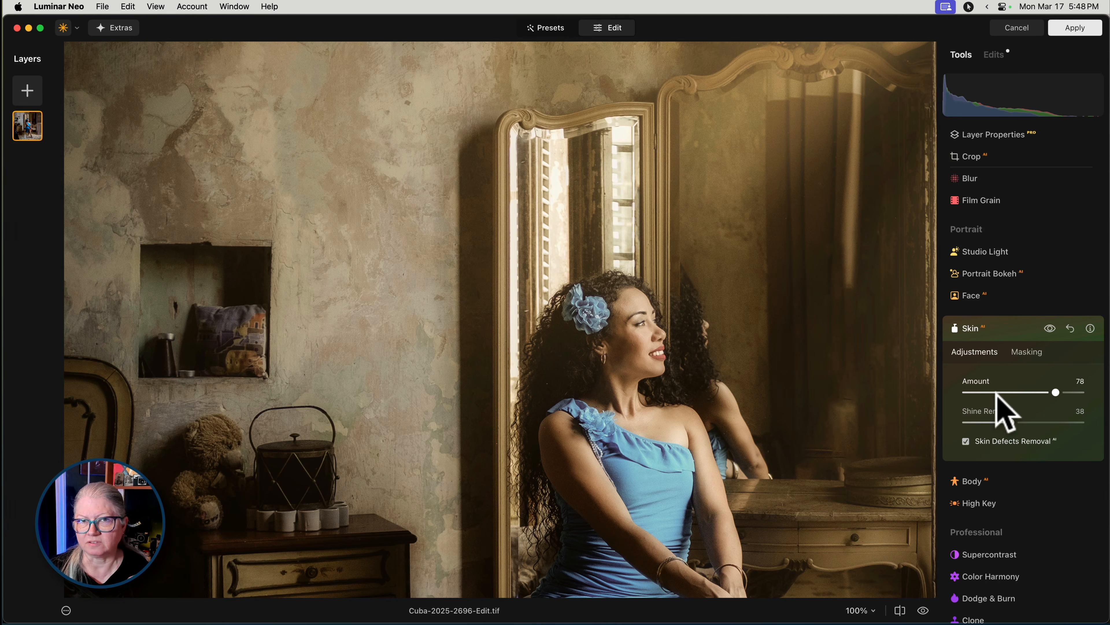
click(1043, 327)
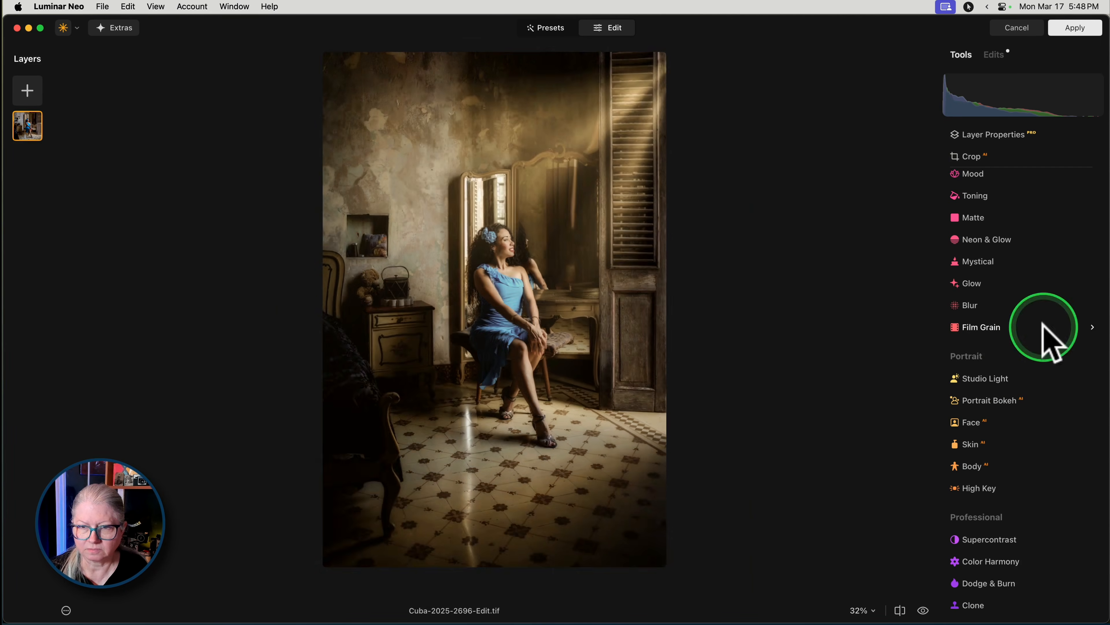
- Compare the whole photo with its unedited original and apply the edits back to Lightroom
click(923, 610)
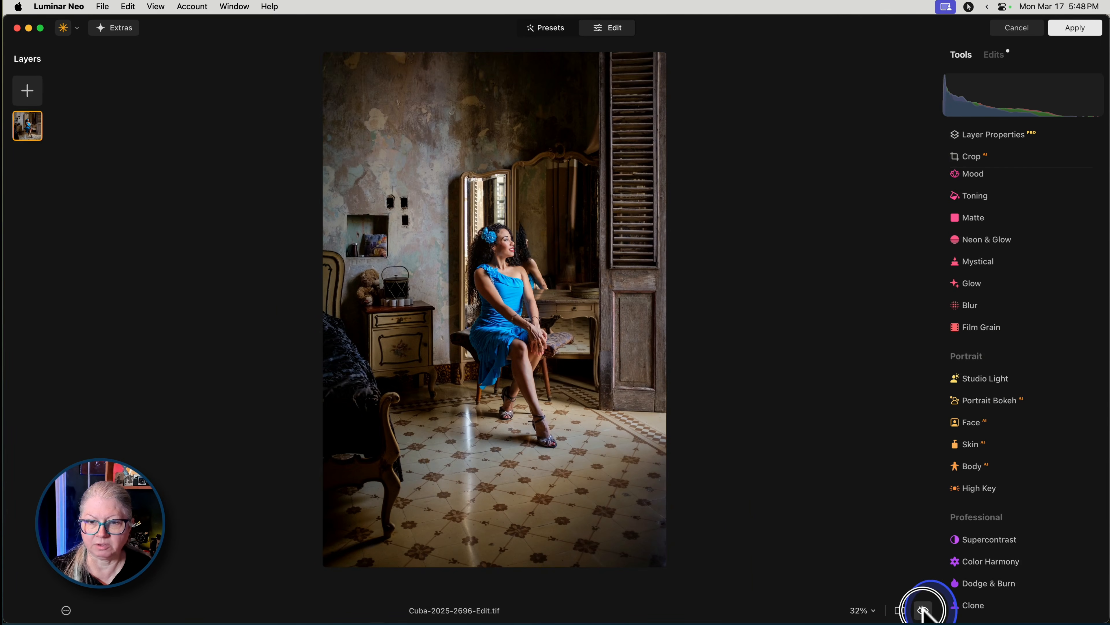
click(923, 610)
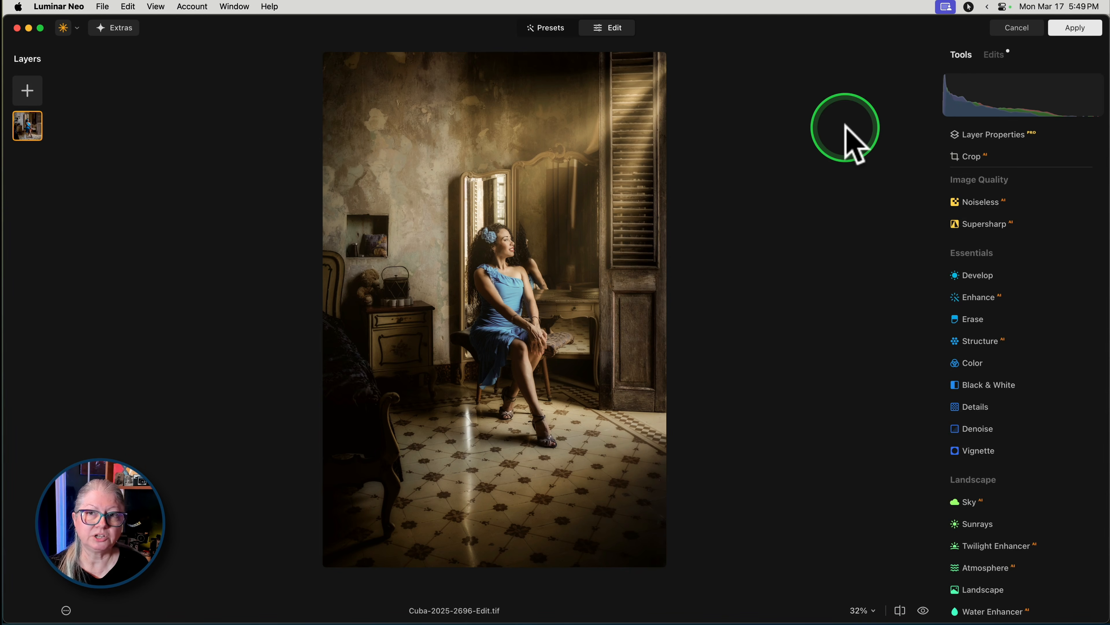
click(1075, 29)
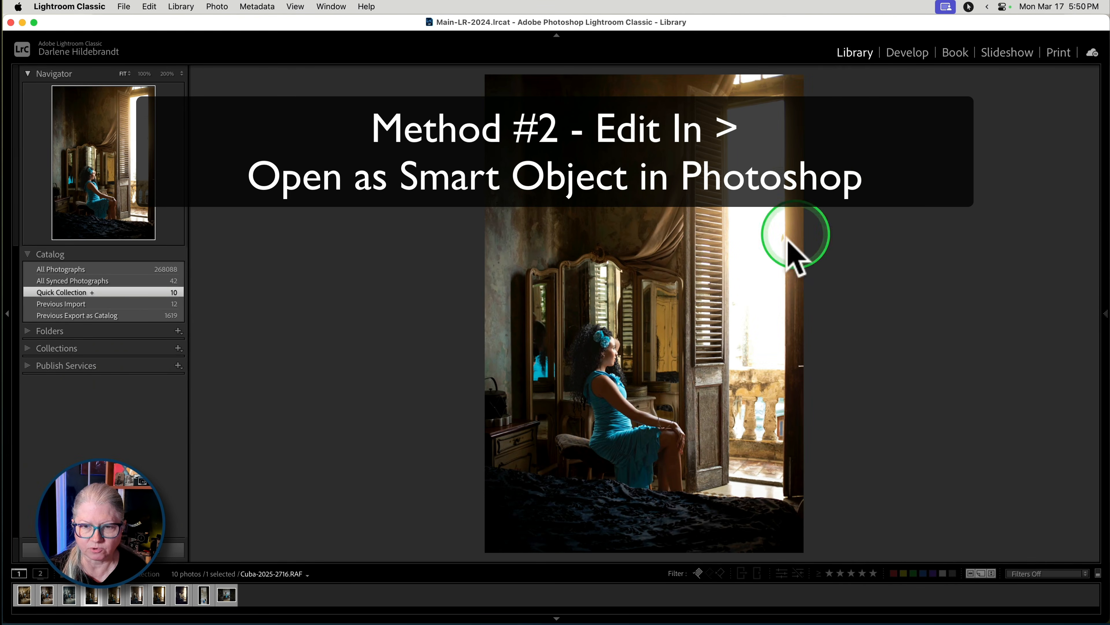
- From Lightroom Classic, open the photo Cuba-2025-2716 as a smart object in Photoshop
right_click(711, 238)
mouse_move(805, 297)
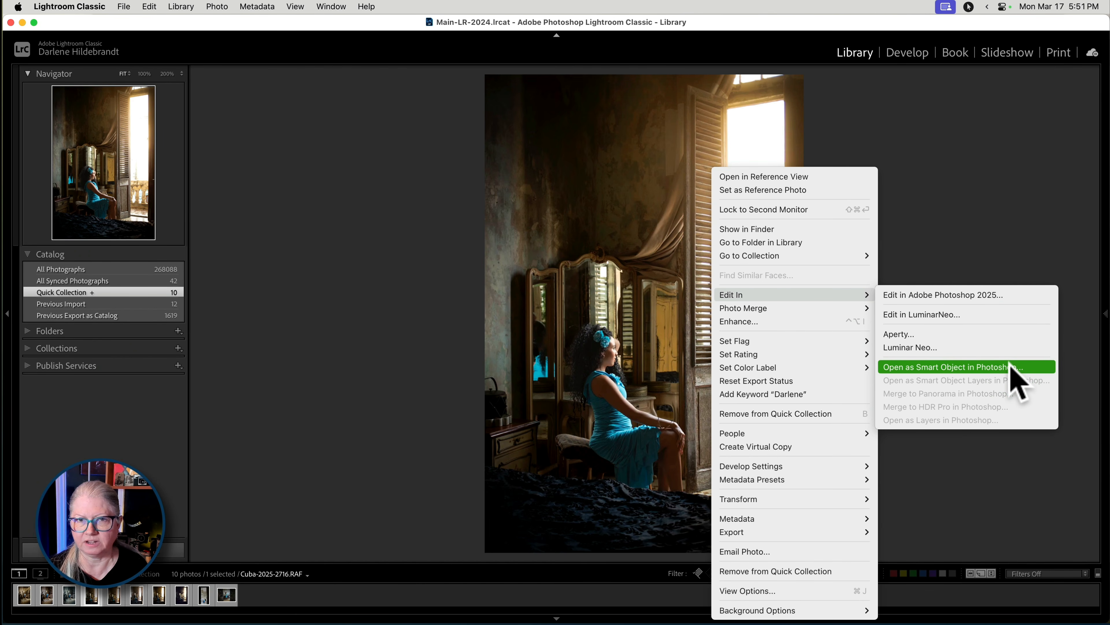
click(961, 368)
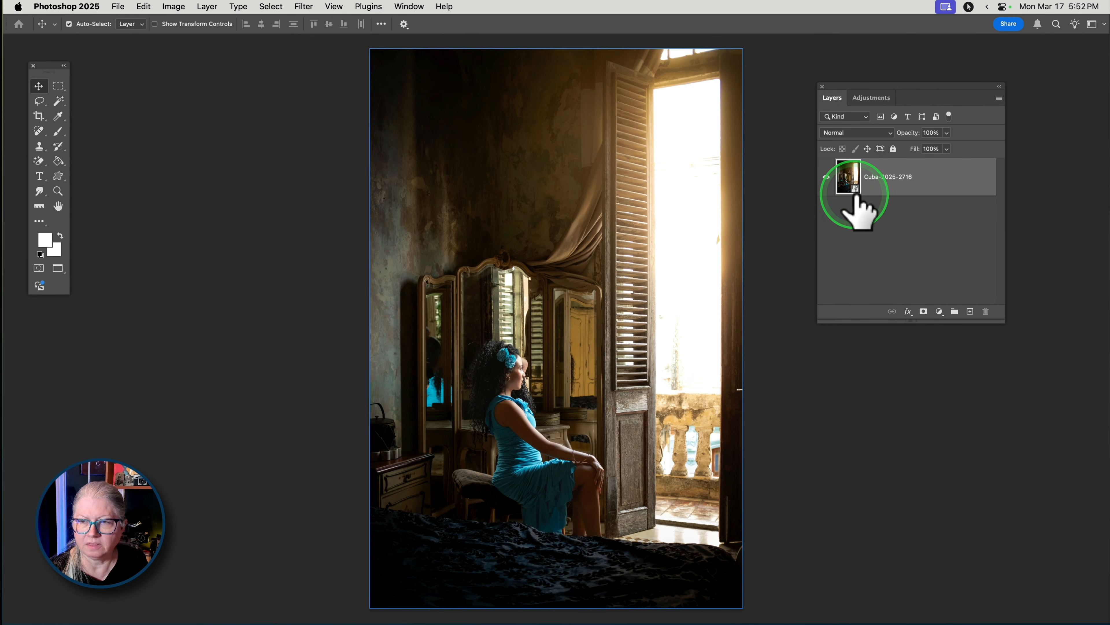
key(ctrl)
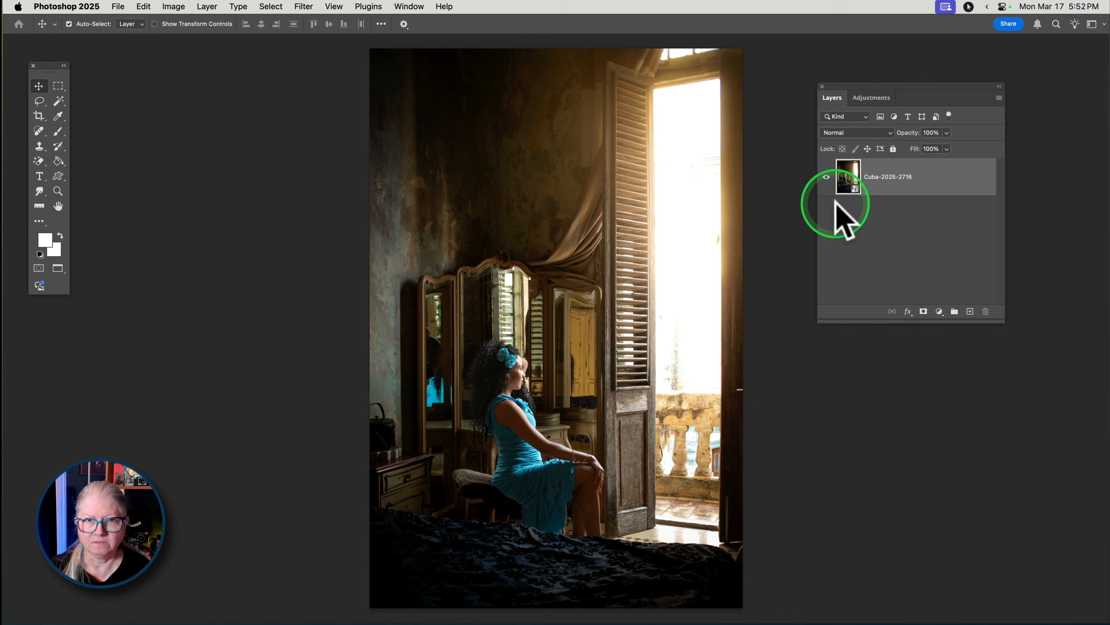
- Apply a Gaussian Blur smart filter with a radius of 8.5 pixels to the Cuba-2025-2716 layer
click(306, 7)
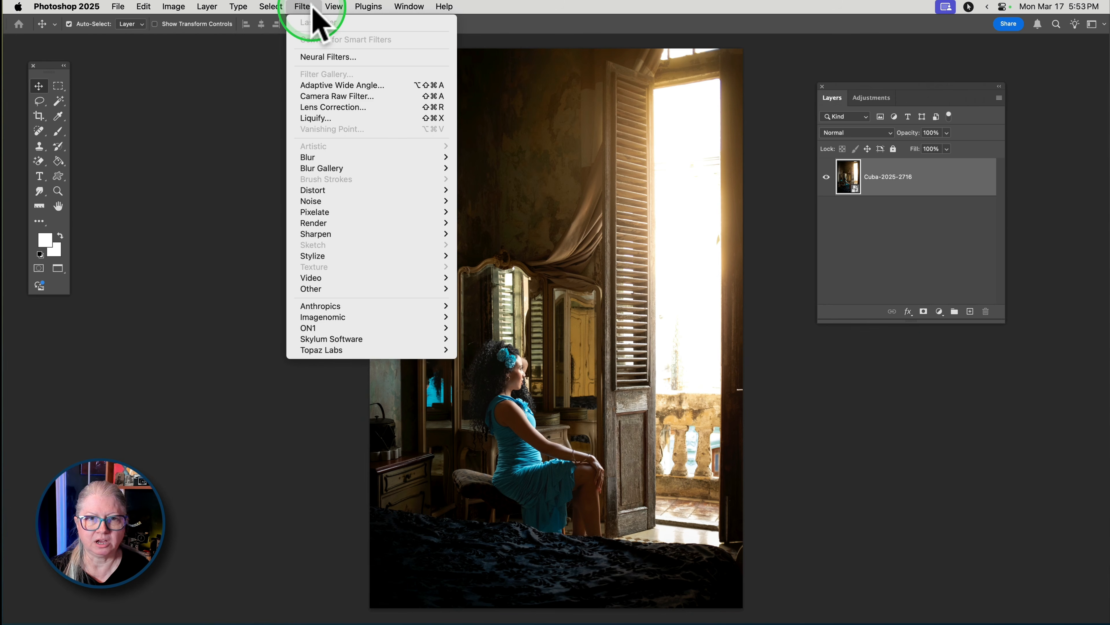
mouse_move(352, 158)
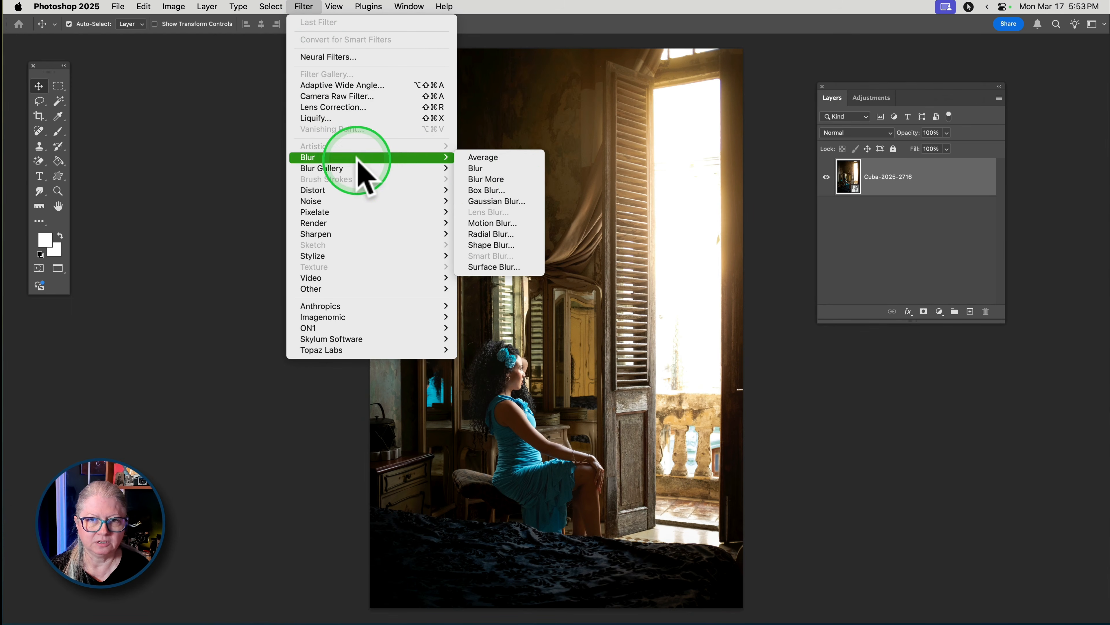
click(480, 202)
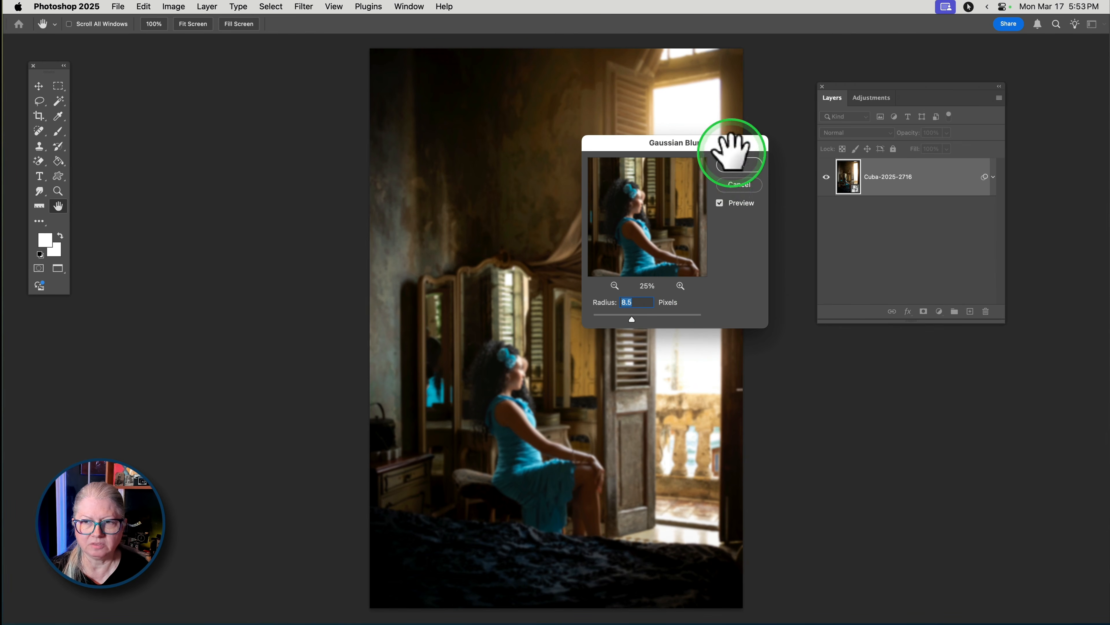
click(739, 165)
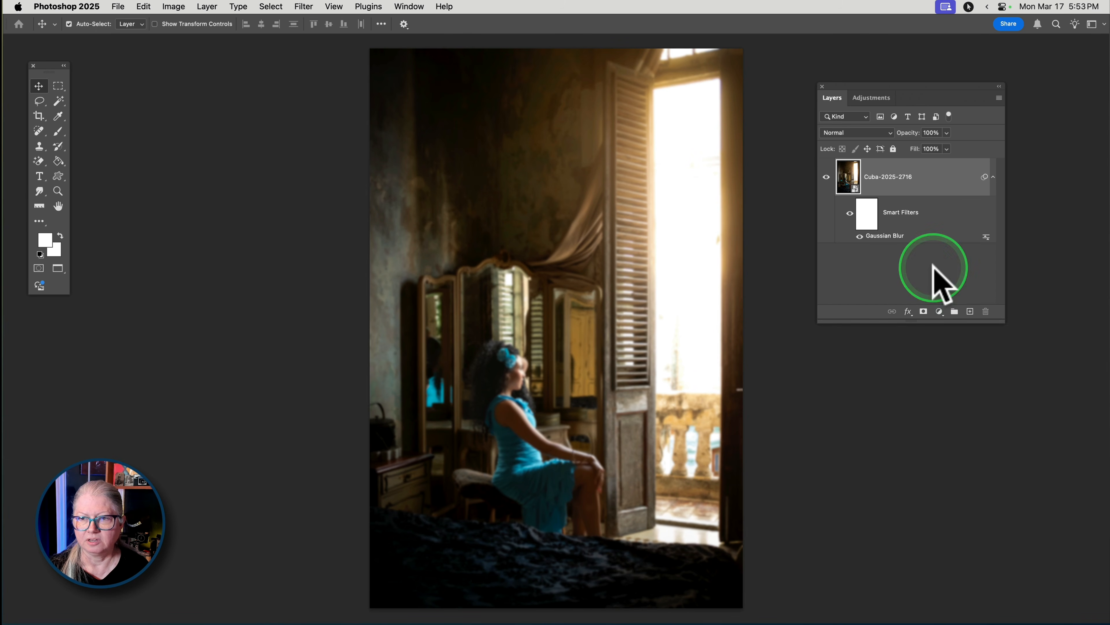
- Reopen the Gaussian Blur smart filter and set its radius to 2.8 pixels
double_click(884, 235)
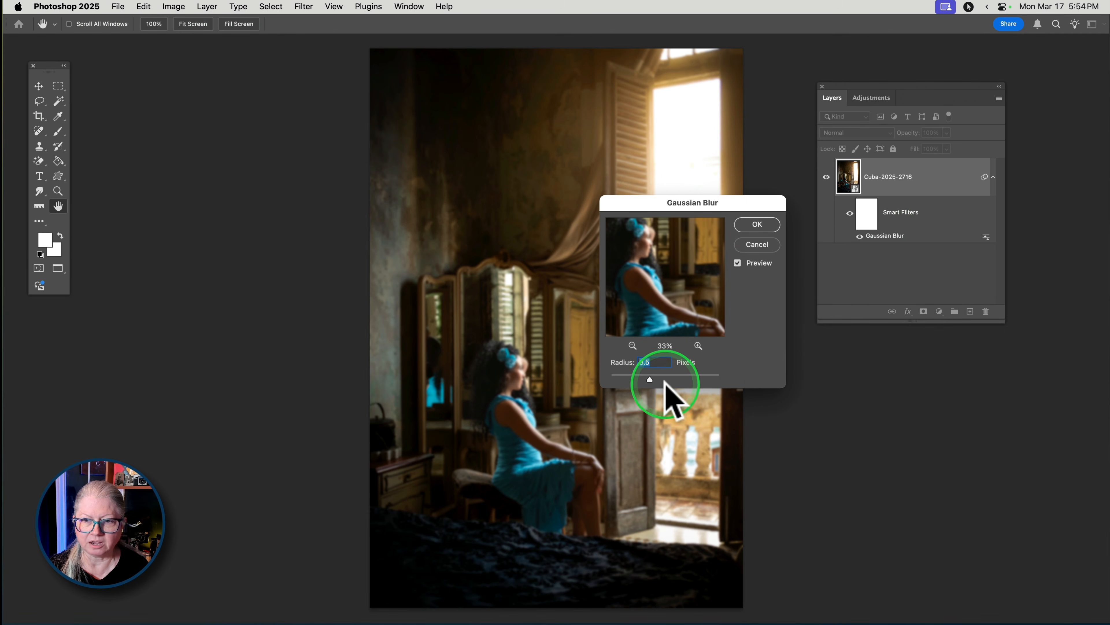
drag(650, 378, 626, 379)
click(756, 225)
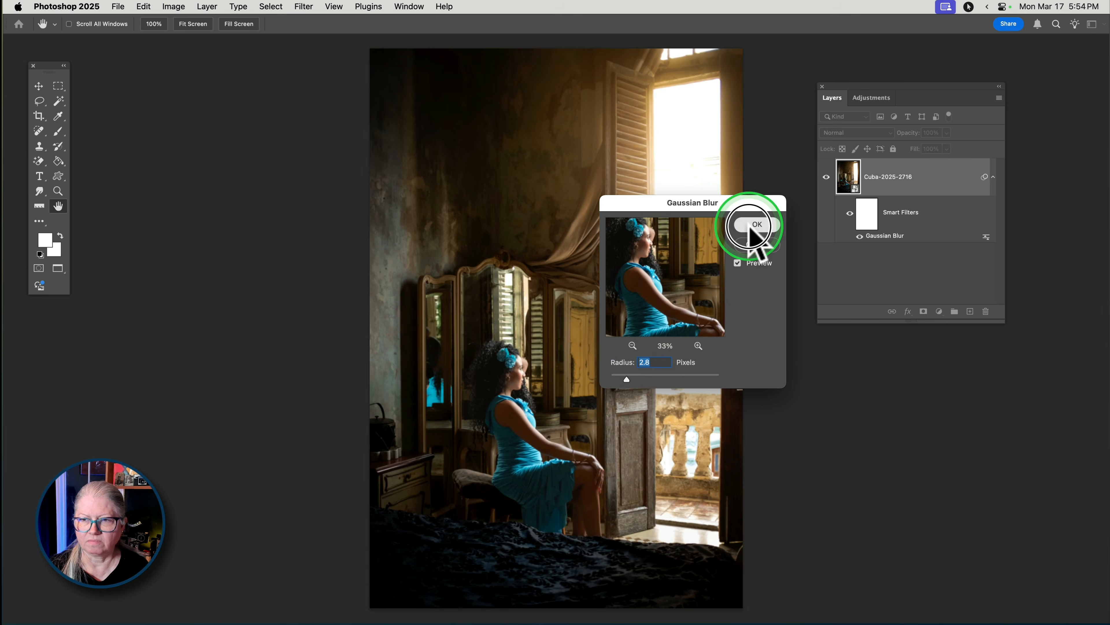
- Hide the Gaussian Blur smart filter and delete it from the Cuba-2025-2716 layer
click(918, 228)
right_click(915, 230)
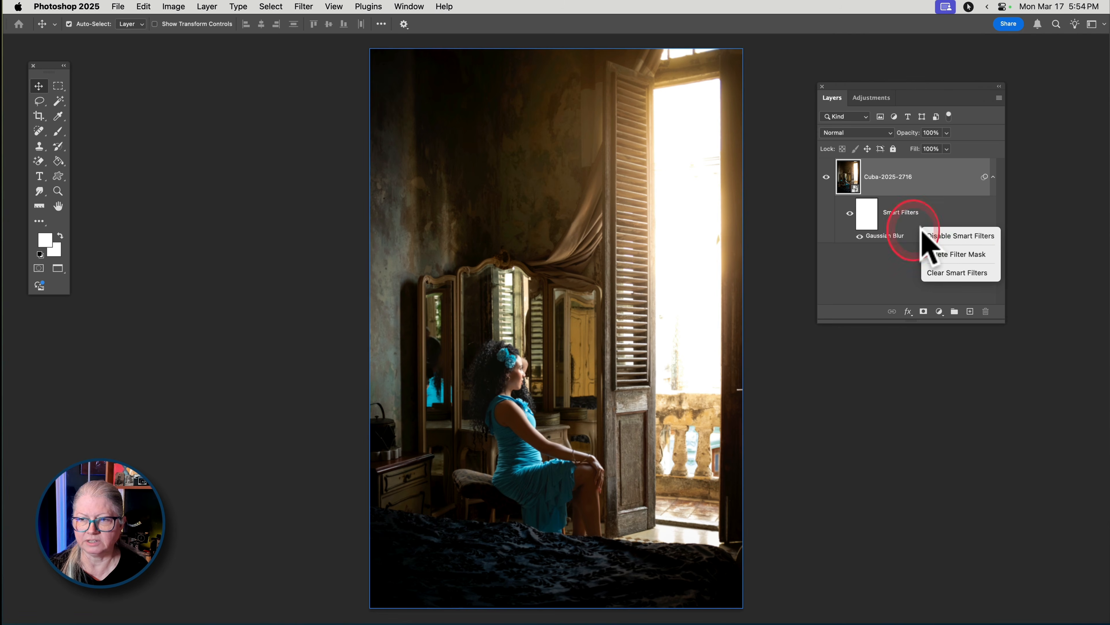
click(901, 255)
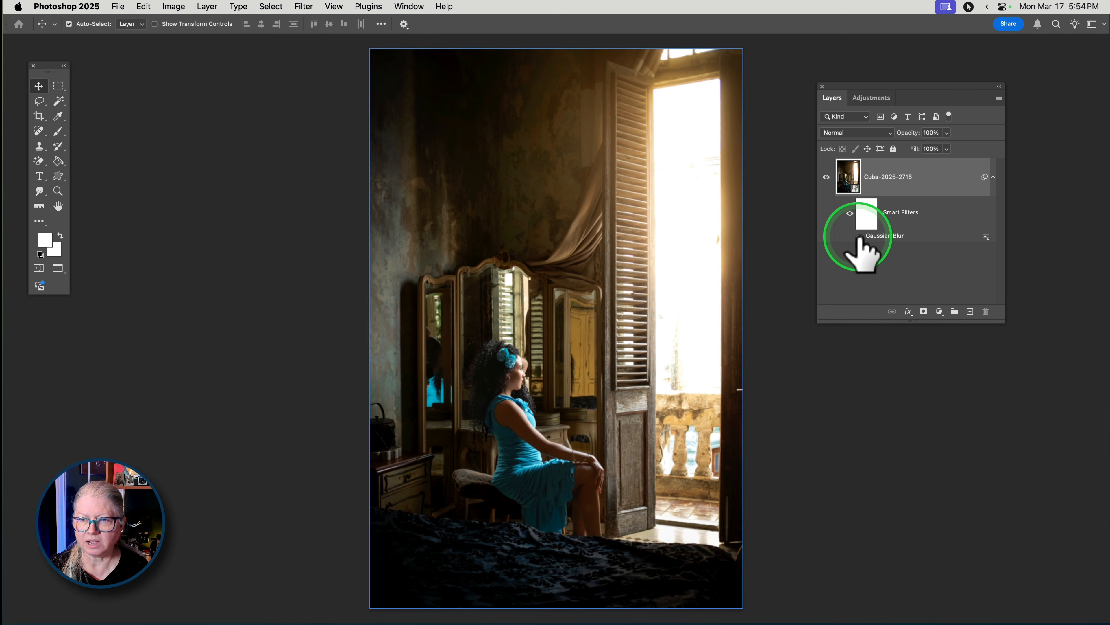
click(897, 254)
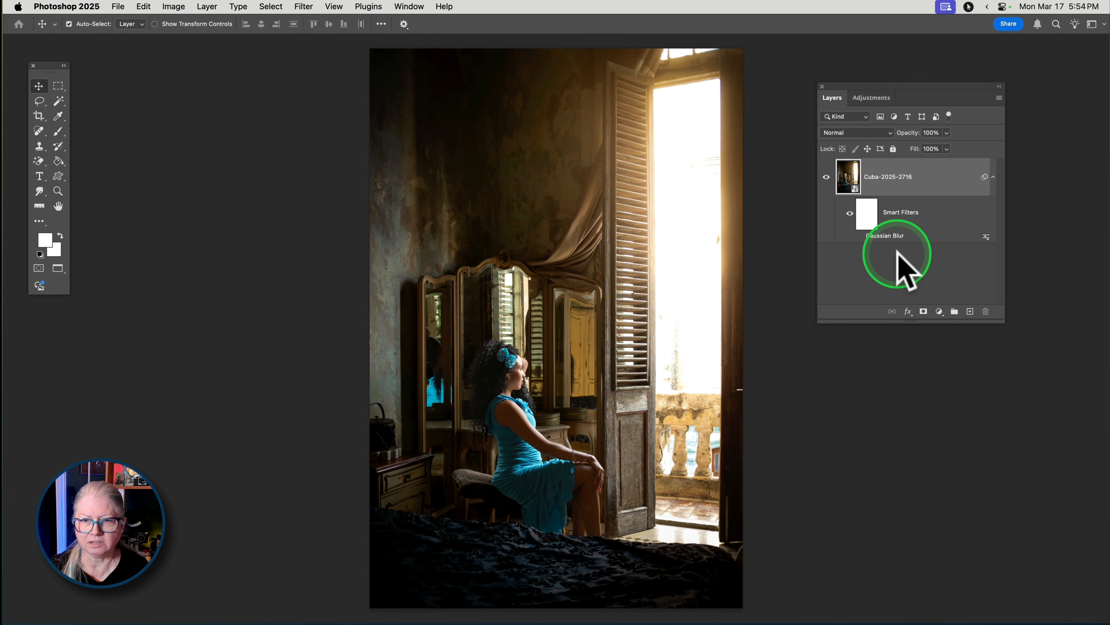
right_click(893, 233)
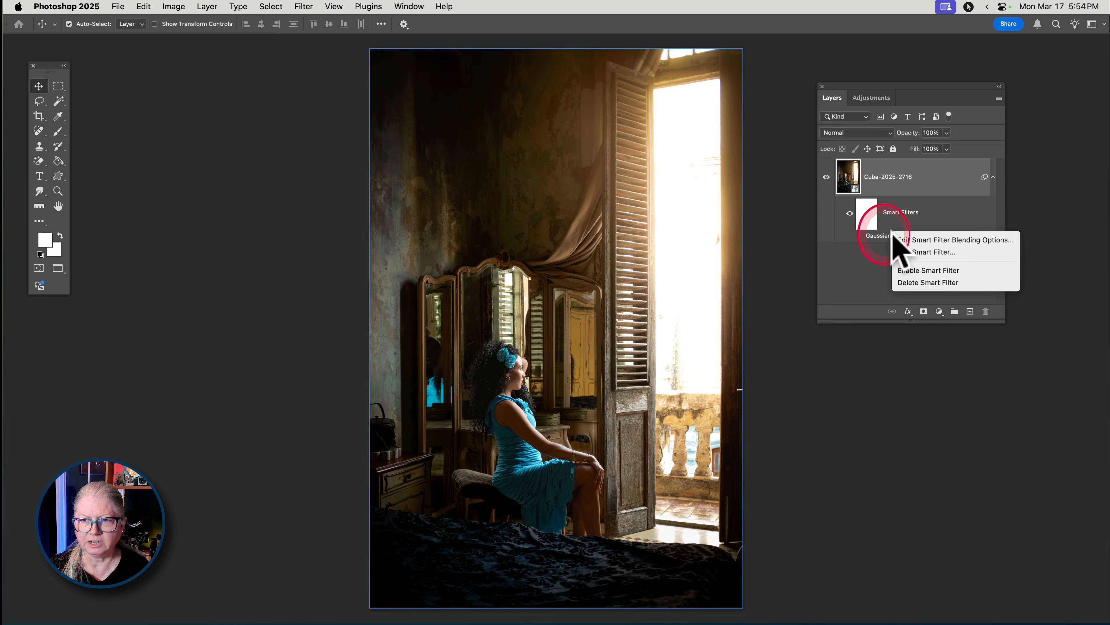
click(915, 282)
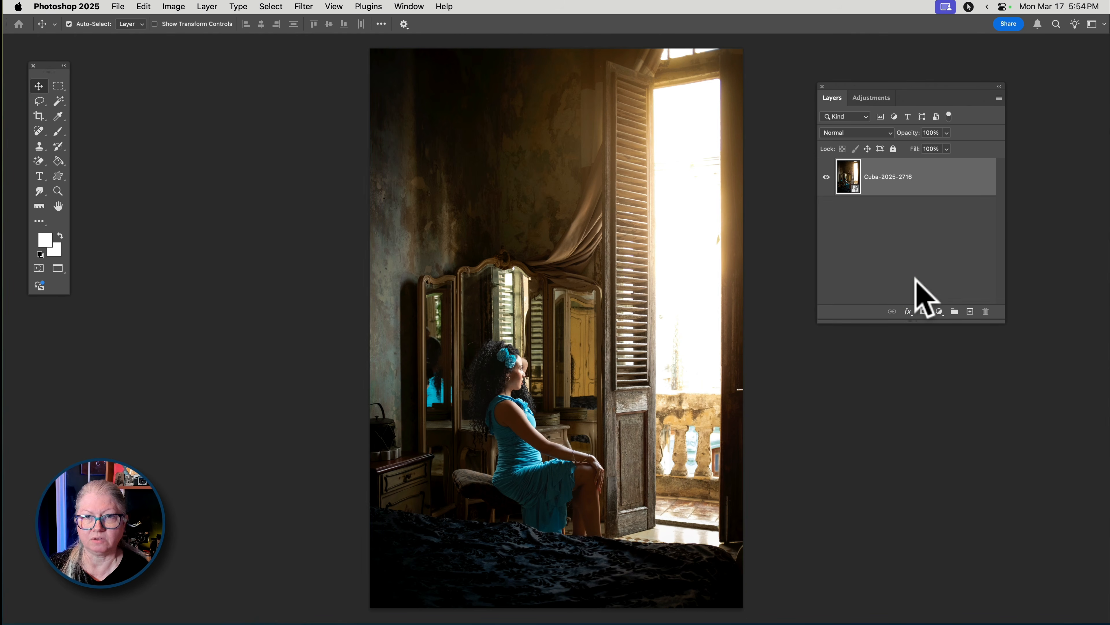
click(916, 284)
click(325, 197)
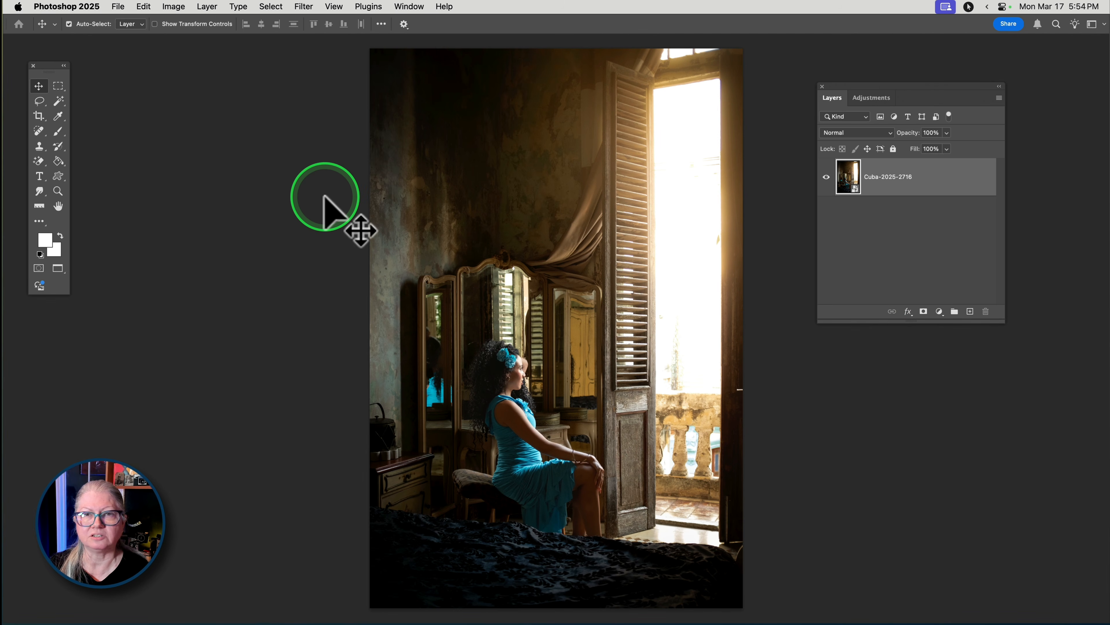
- Open the smart object layer in the Luminar Neo filter from Skylum Software and switch to its editing tools
click(304, 7)
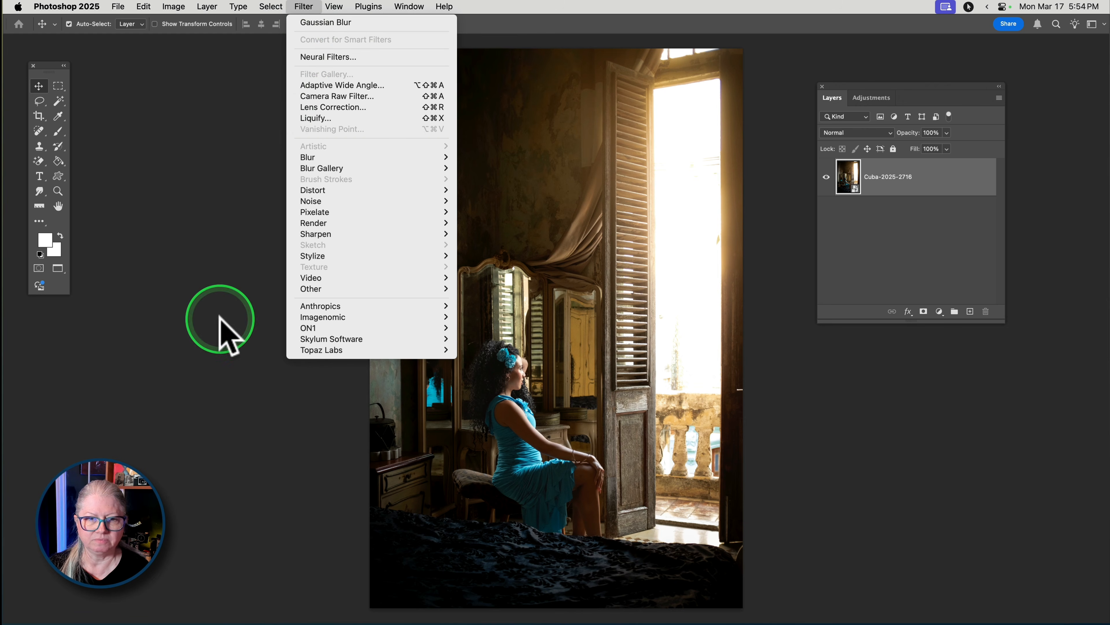
mouse_move(374, 340)
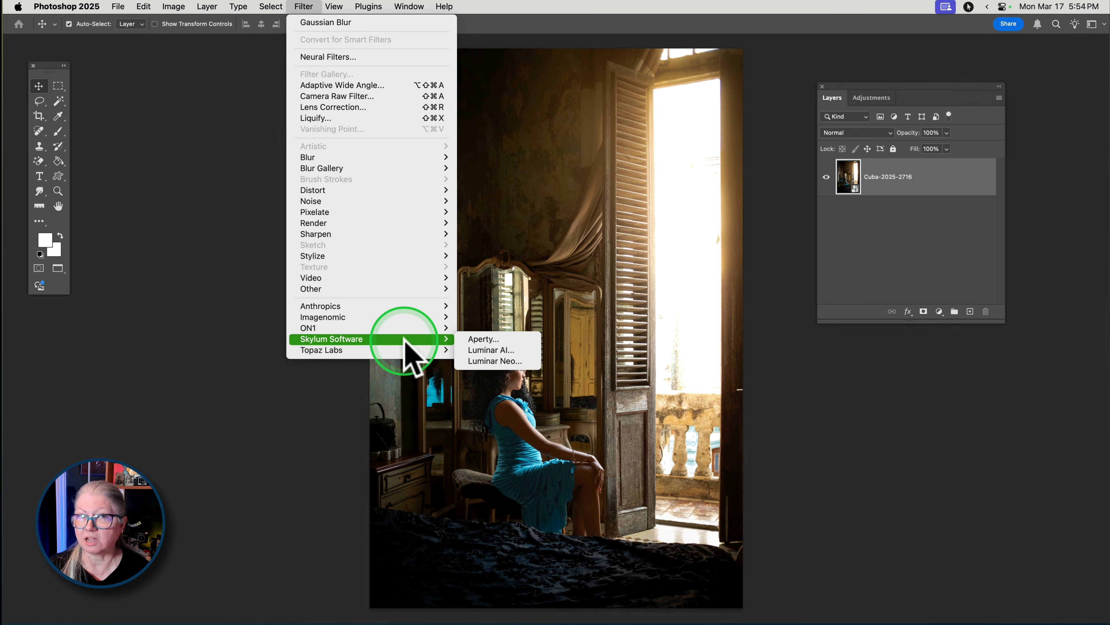
click(485, 361)
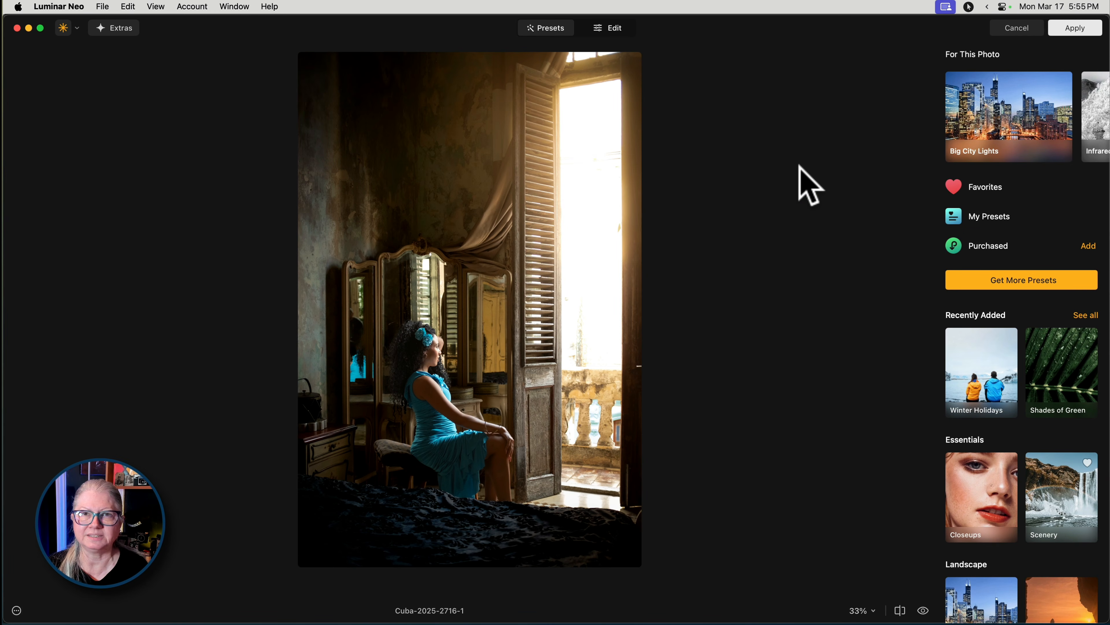
click(608, 28)
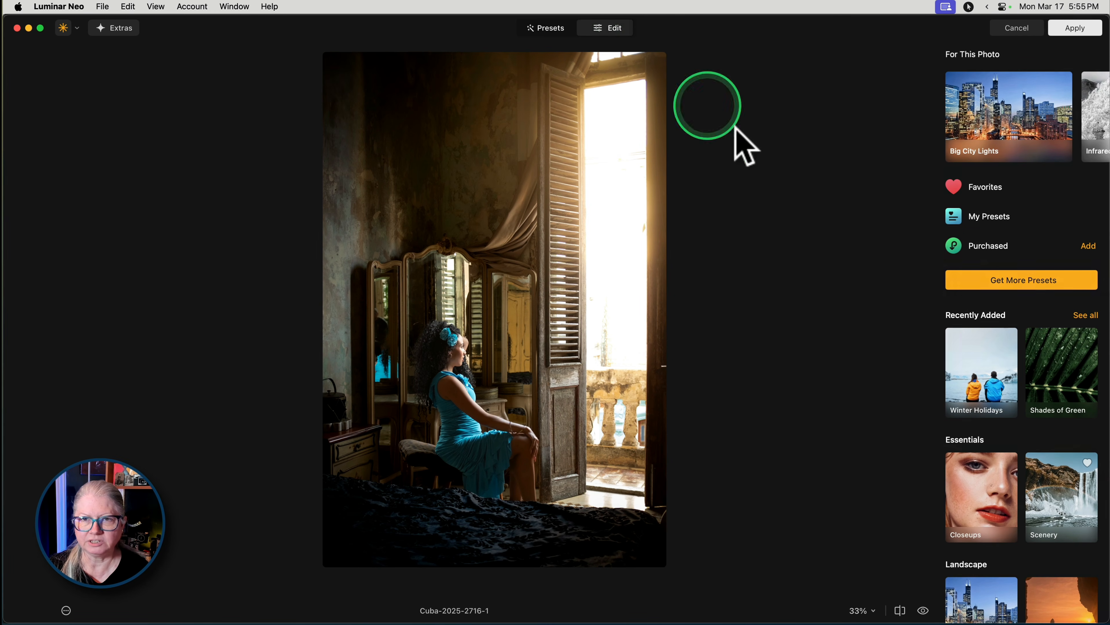
- Add sunrays with amount 39, overall look 74, length 78, penetration 25, number of sunrays 90, randomize 91, sun warmth 30 and sunrays warmth 44
scroll(1021, 385, down, 10)
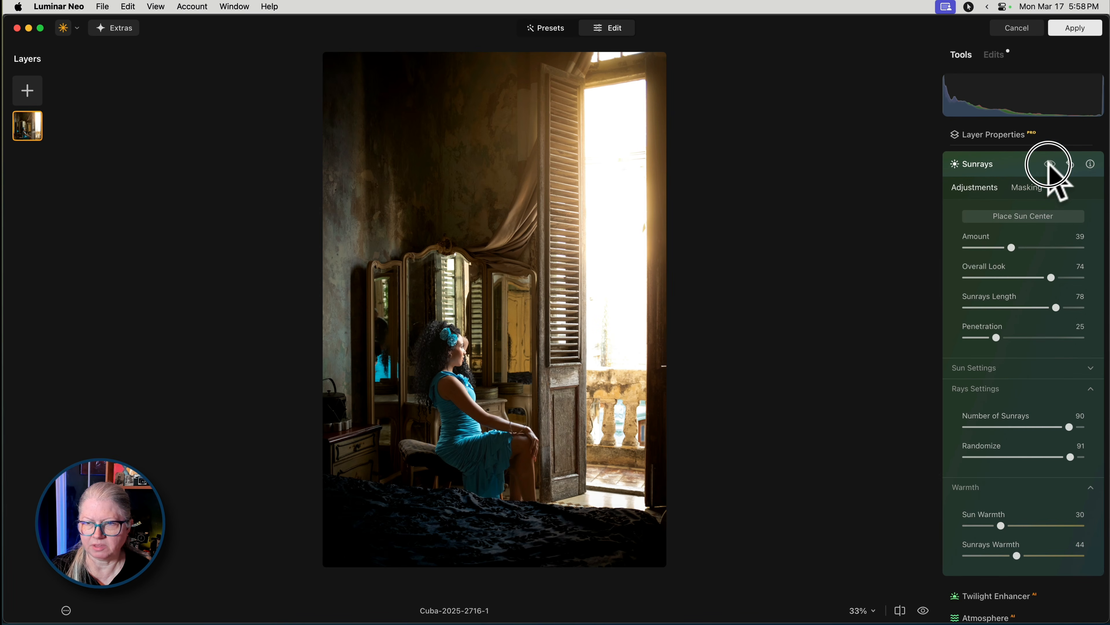
click(1049, 163)
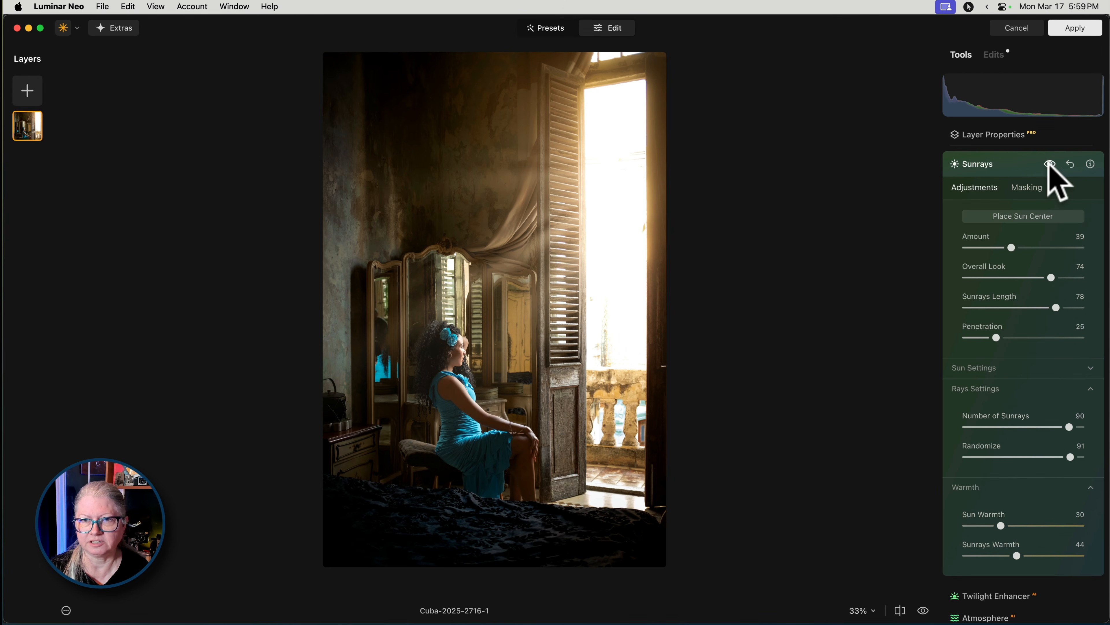
click(1008, 165)
- Add a Soft Focus glow to the photo with an amount of 50 and open the glow type options
click(990, 487)
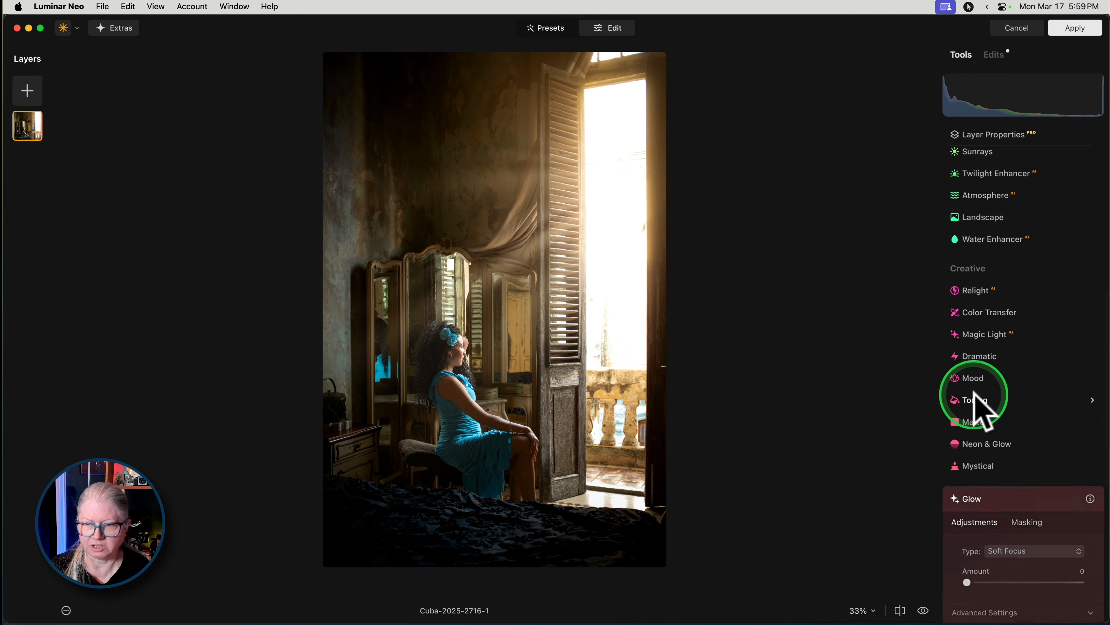
scroll(975, 398, down, 6)
drag(967, 306, 1028, 310)
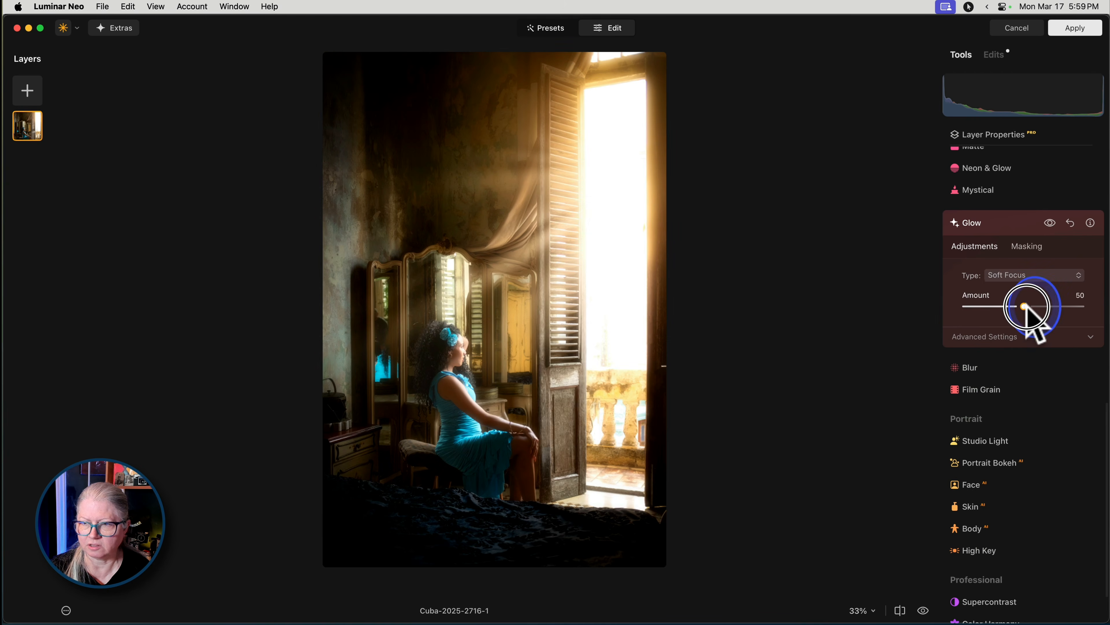
click(1018, 276)
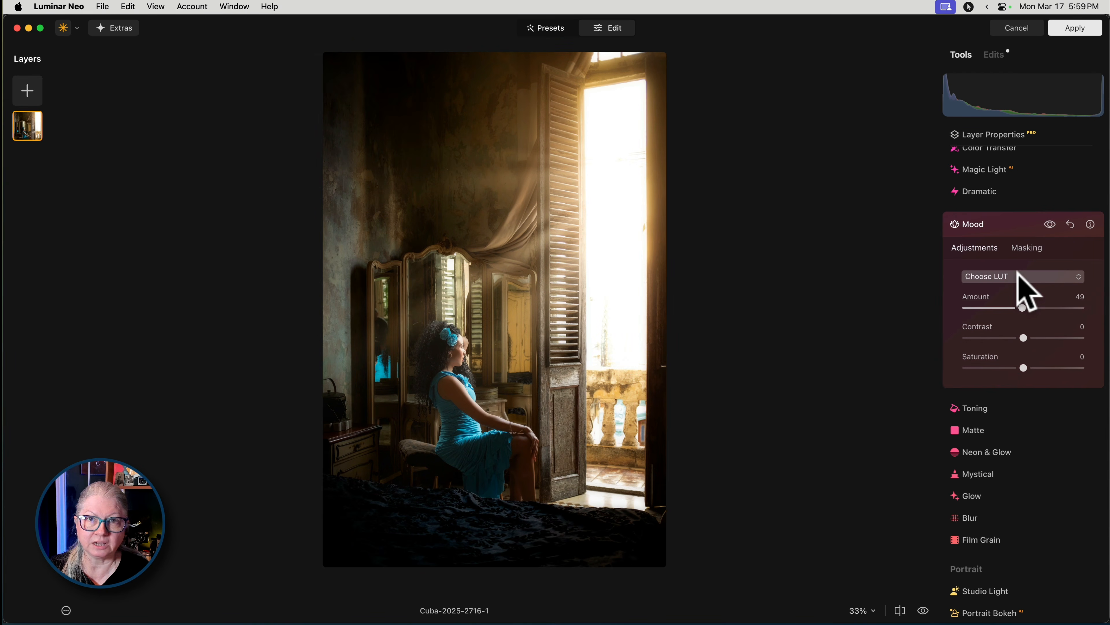
- Apply the Sepia LUT as the photo's Mood with amount 46 and saturation 67, and compare the photo without and with it
click(1017, 276)
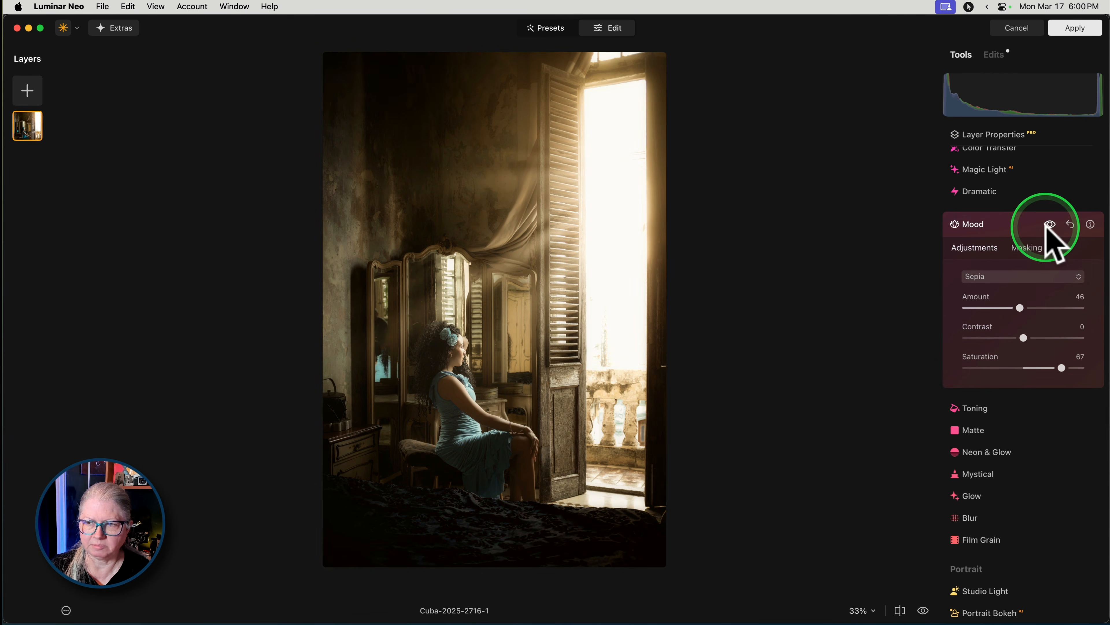
click(1050, 224)
click(1050, 225)
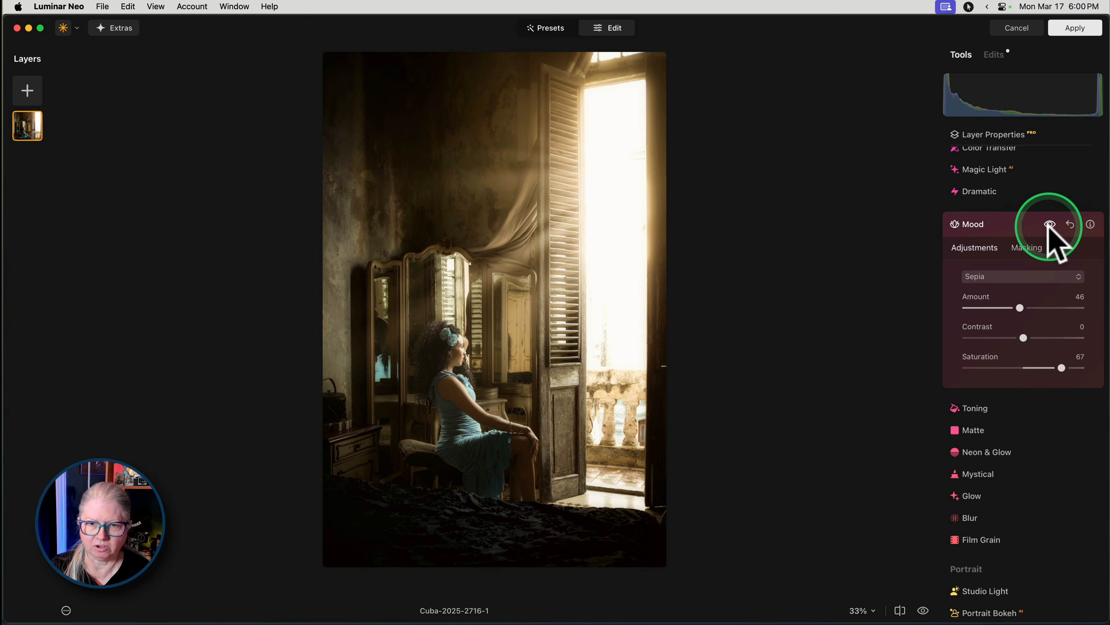
- Apply the Luminar Neo edits to the smart object and compare the photo without and with the smart filter
click(1019, 225)
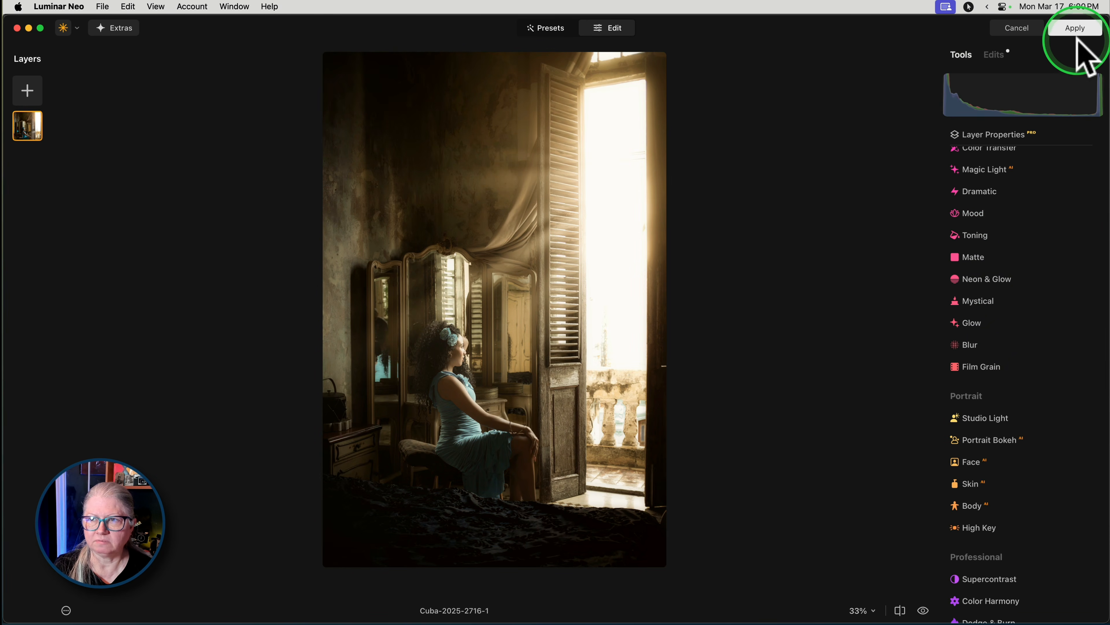
click(1076, 29)
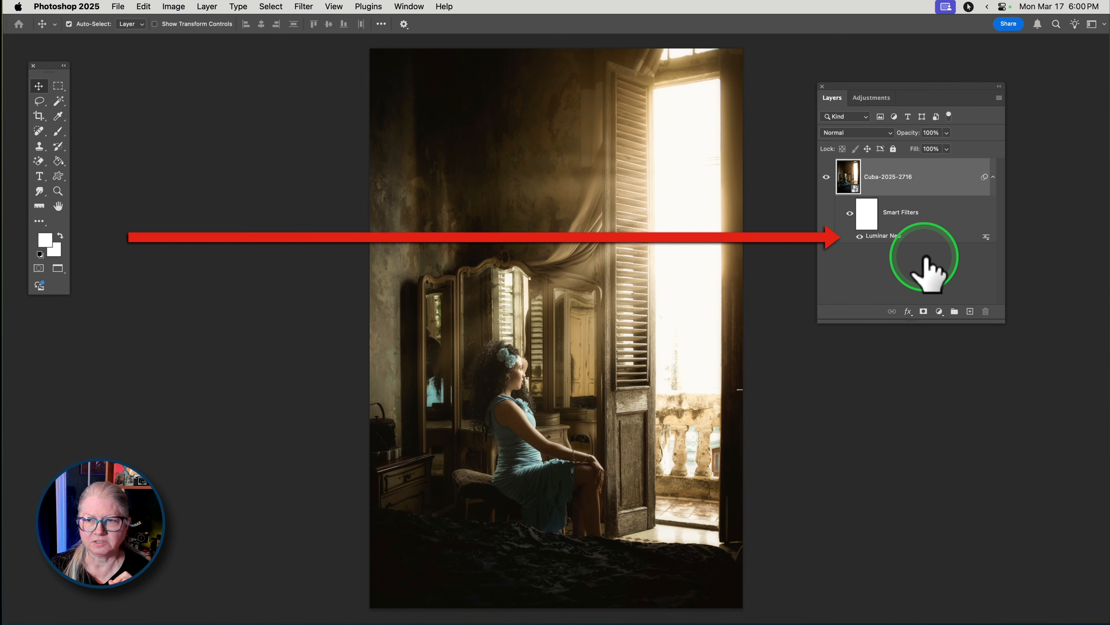
right_click(887, 237)
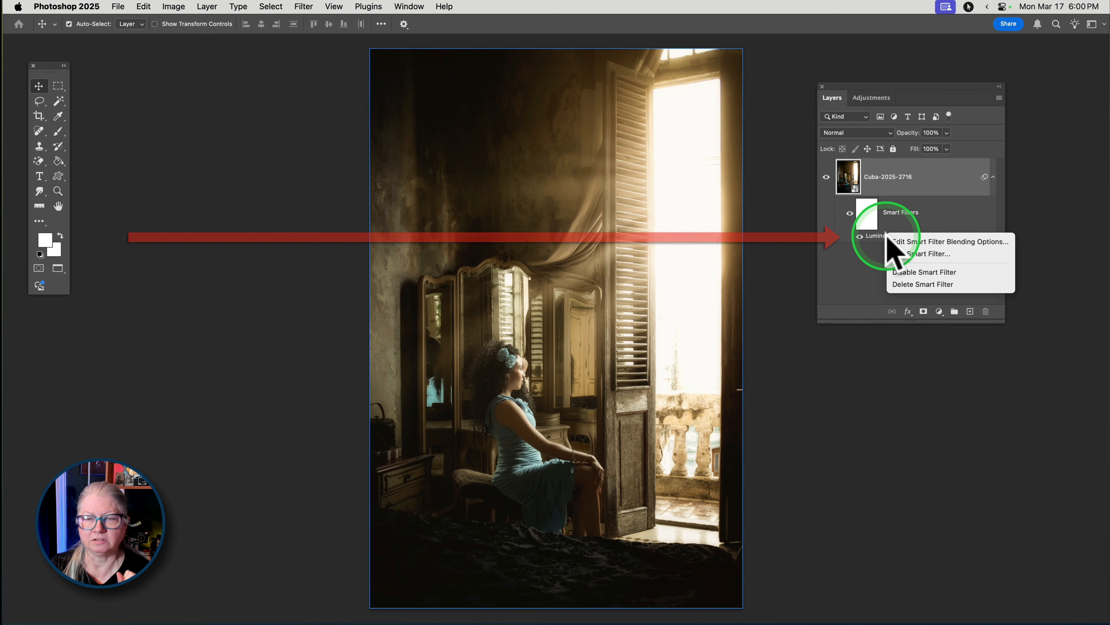
click(856, 260)
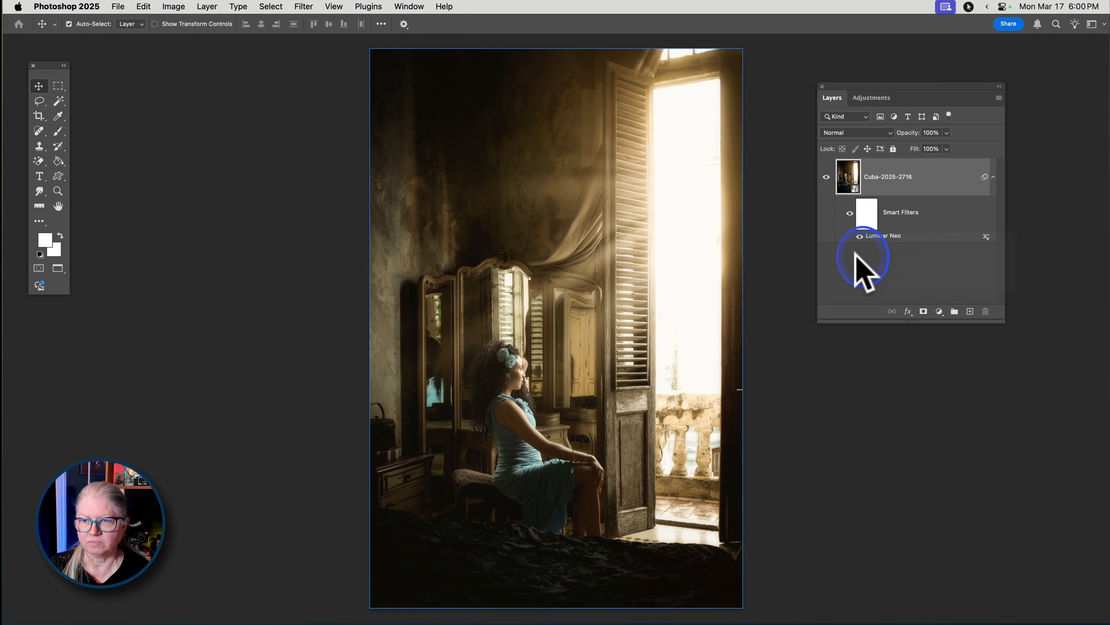
click(859, 237)
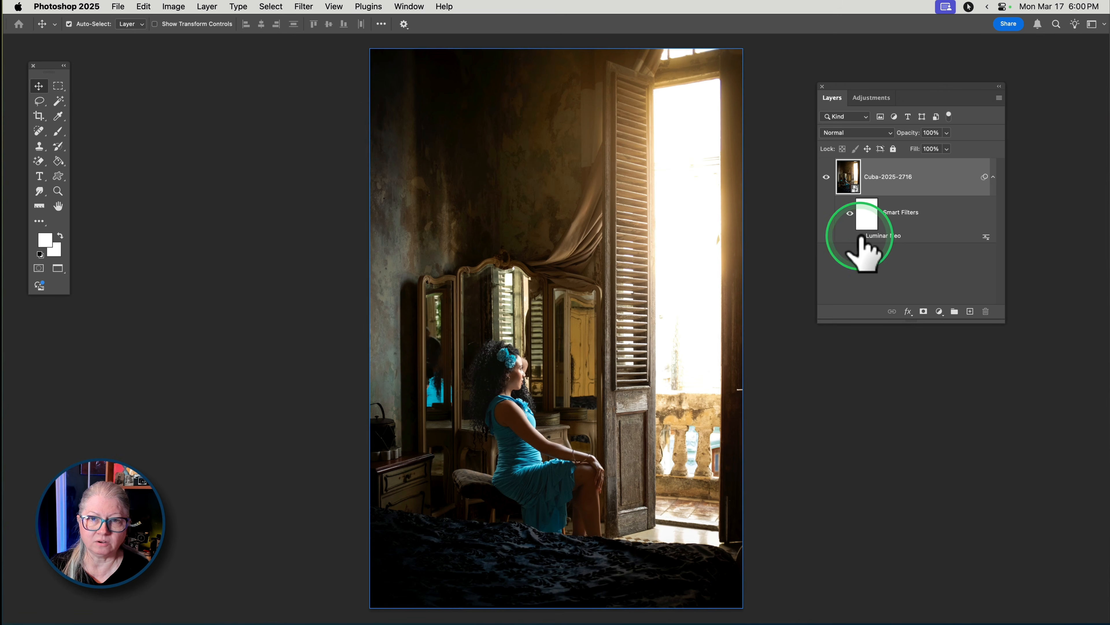
click(859, 236)
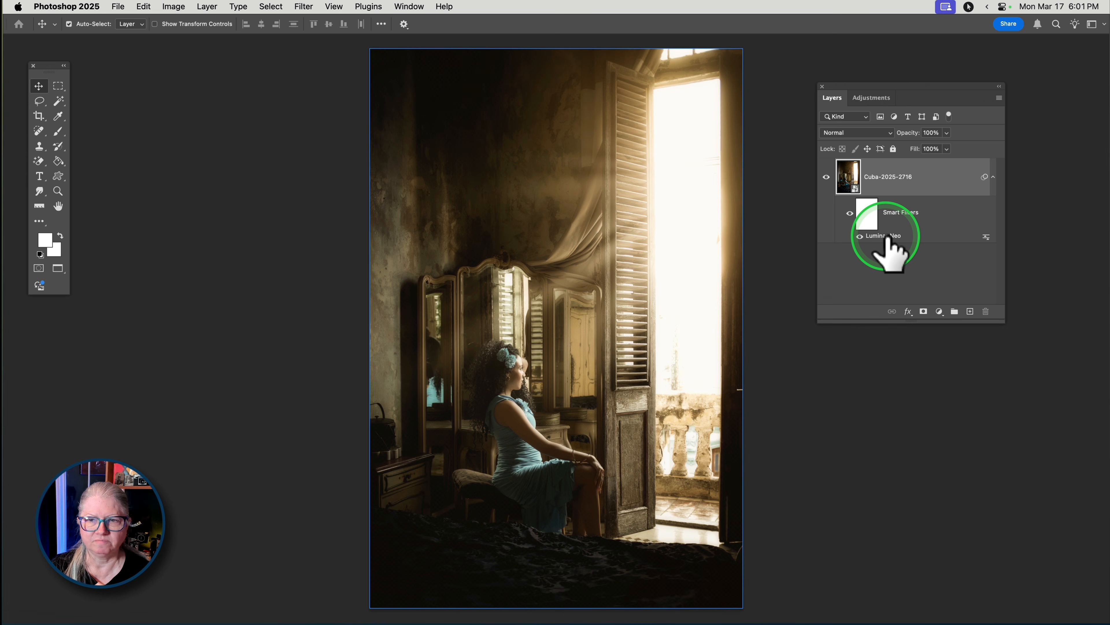
- Reopen the Luminar Neo smart filter for editing and show the list of edits already made to the photo
double_click(887, 237)
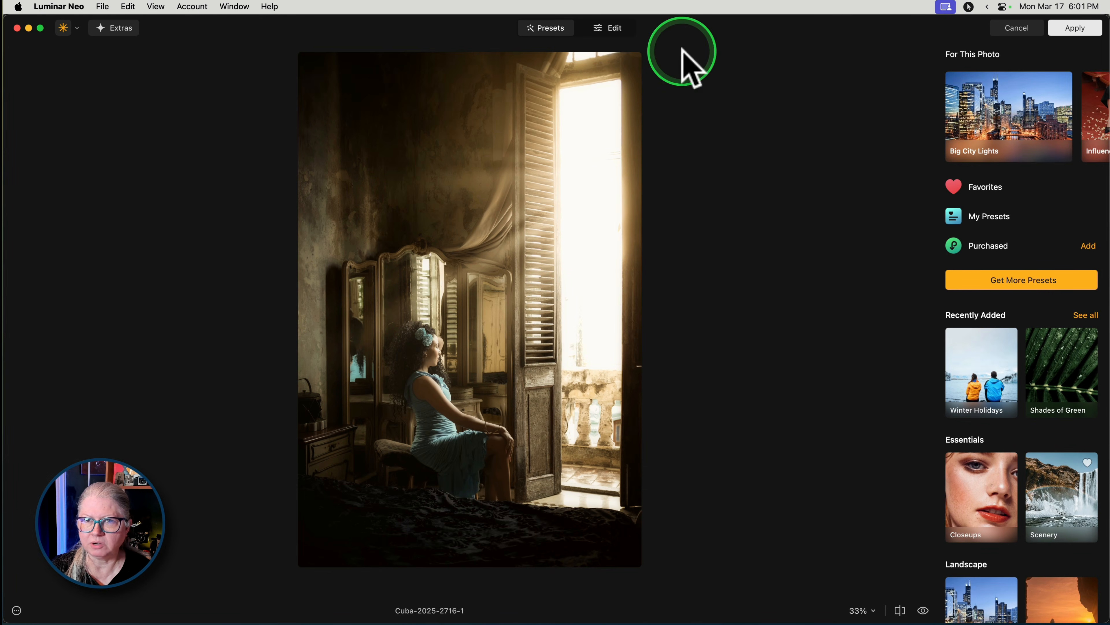
click(607, 29)
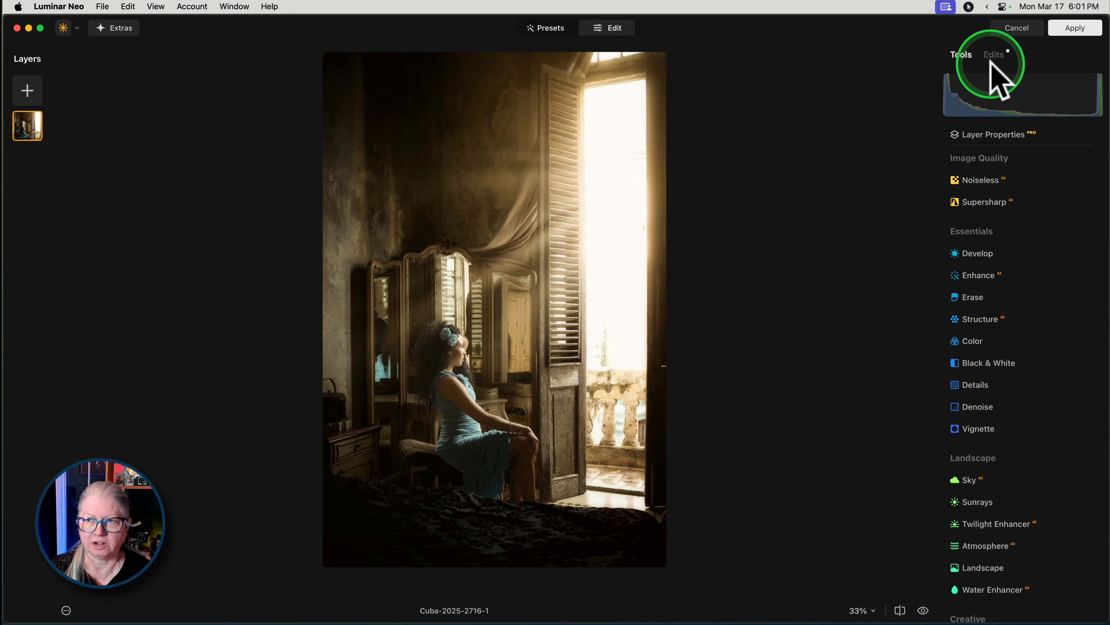
click(994, 55)
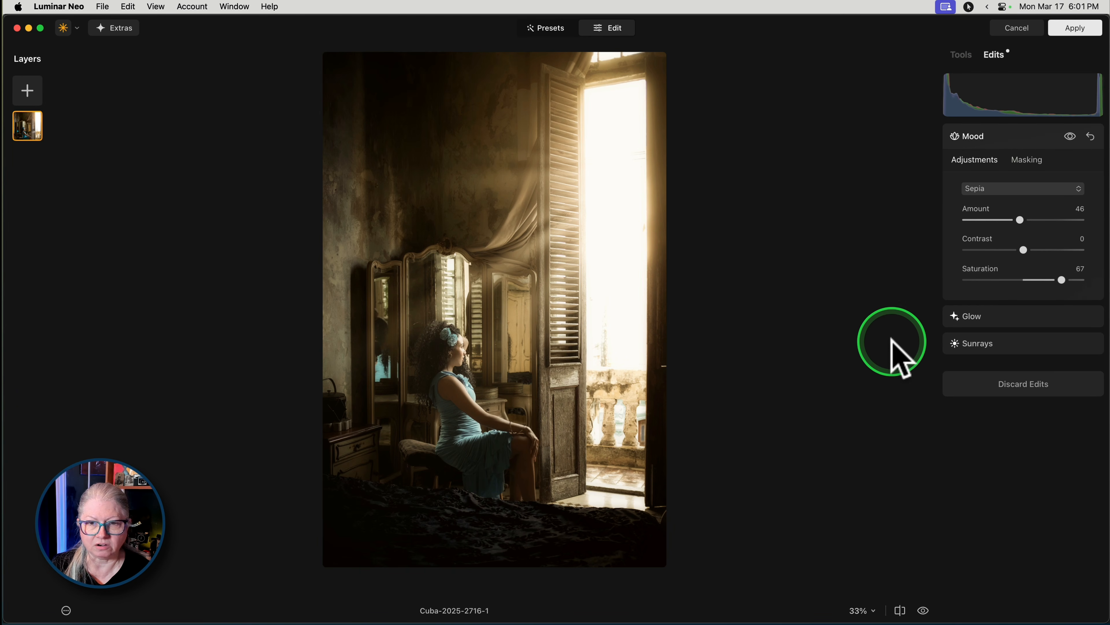
- Rework the sunrays with amount 56, overall look 42, length 67, penetration 78, number of sunrays 32 and randomize 64
click(1016, 343)
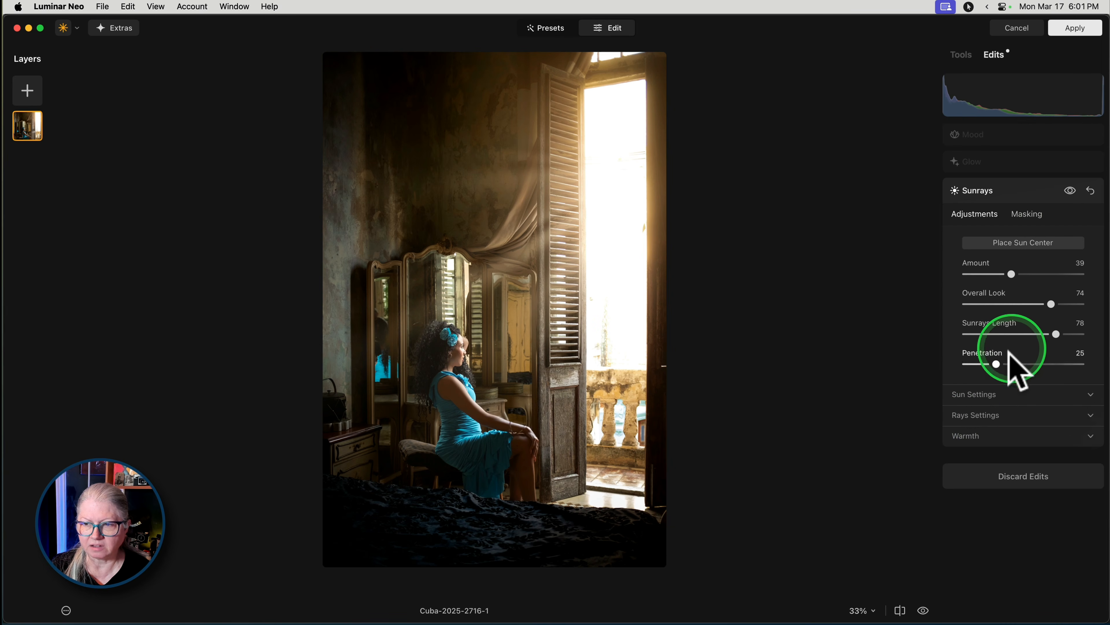
click(974, 415)
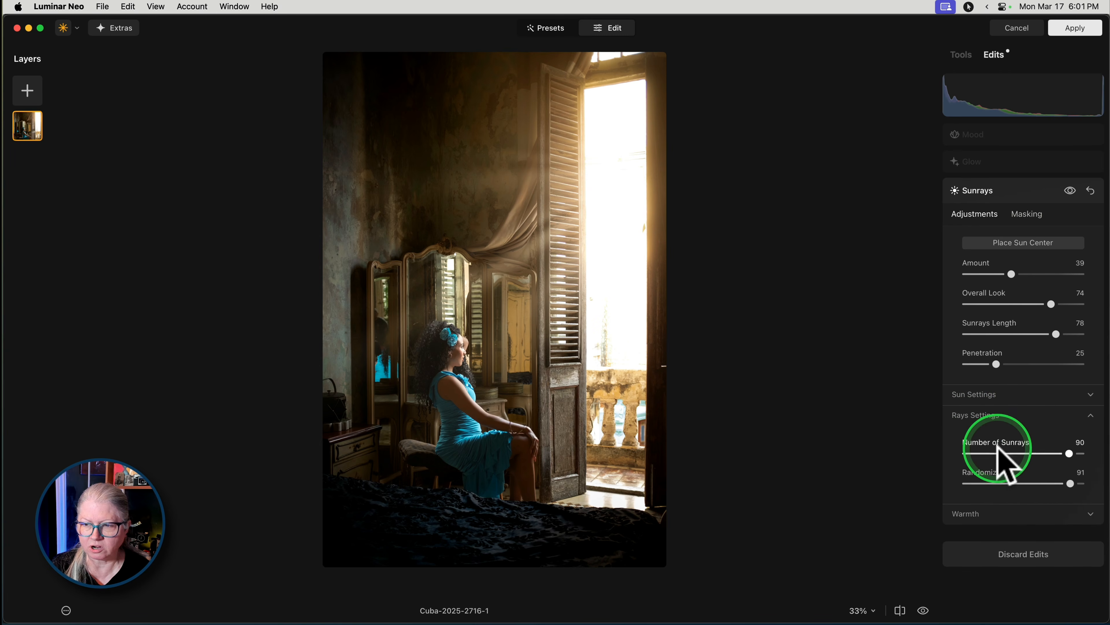
drag(1070, 483, 1038, 483)
click(1069, 191)
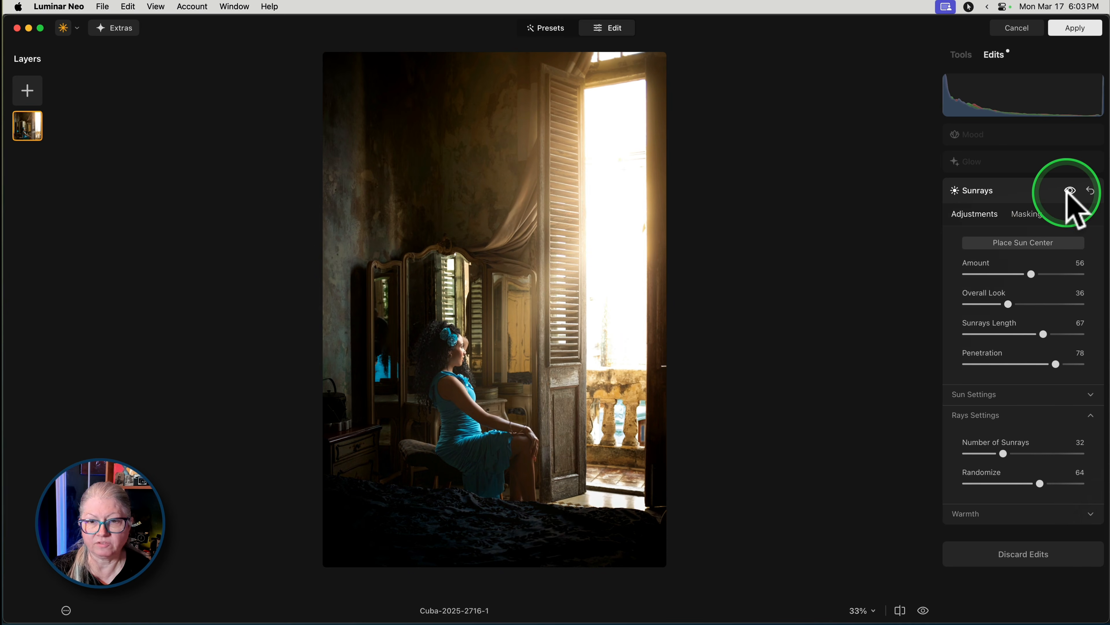
drag(1070, 191, 1069, 191)
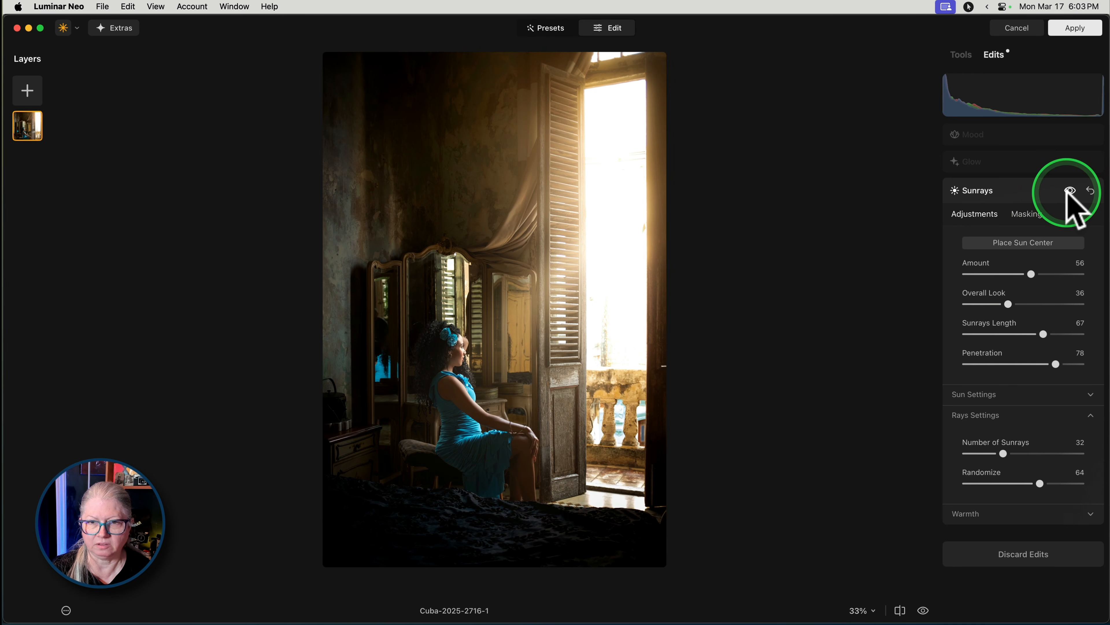
mouse_move(1008, 303)
mouse_down()
mouse_move(1040, 304)
mouse_move(994, 304)
mouse_move(1015, 303)
mouse_up()
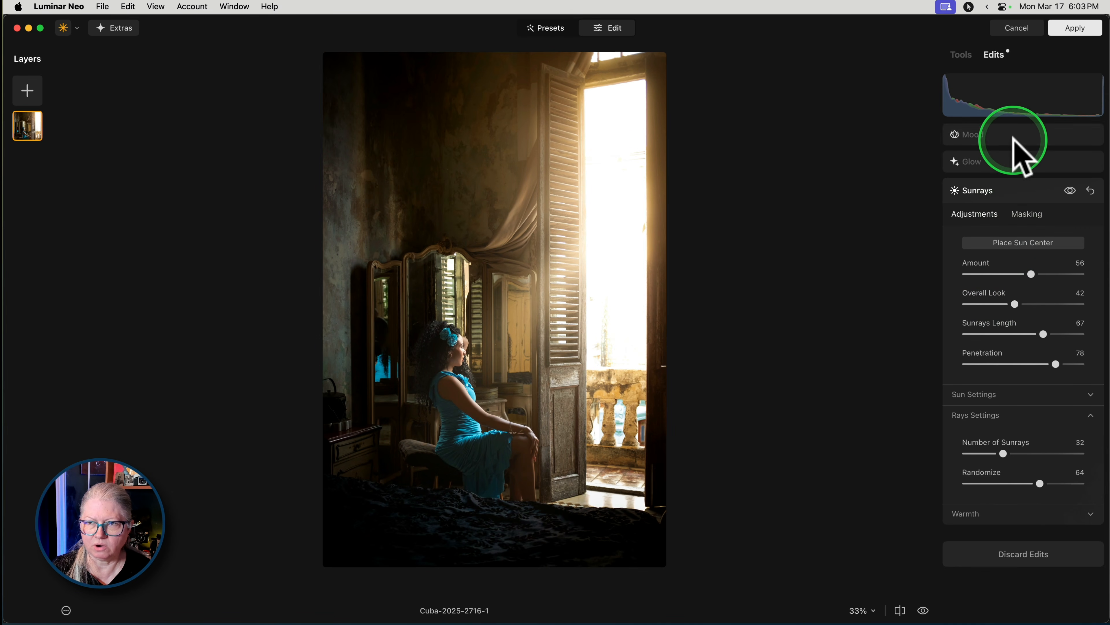
- Change the Mood LUT to Crunchy Split Tone with amount 38 and saturation 0, and apply the edits to the smart object
click(1012, 139)
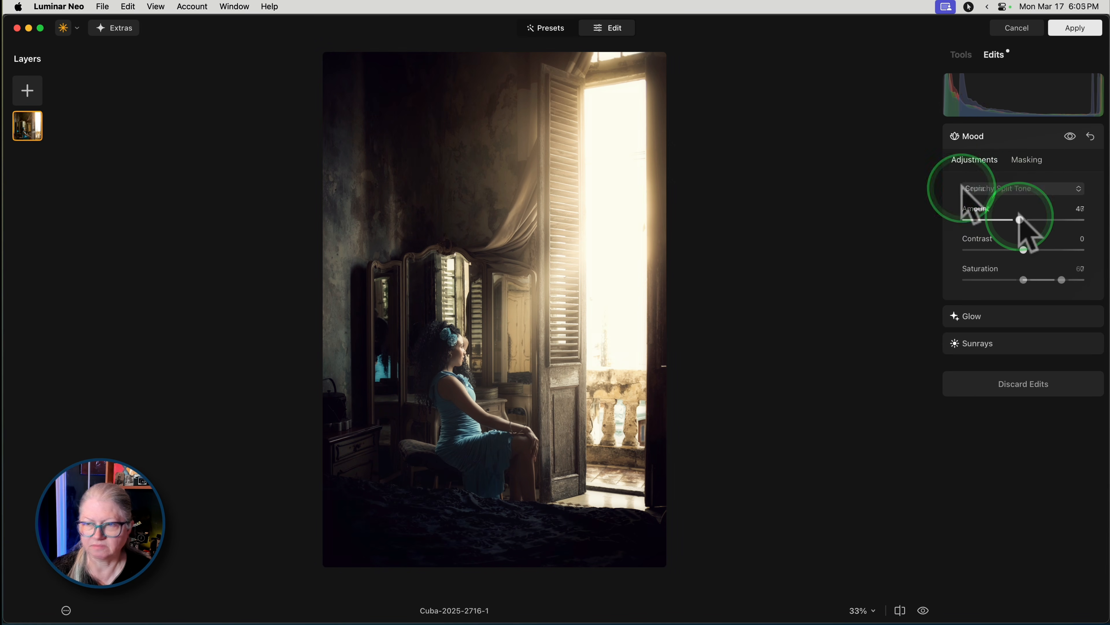
mouse_move(1021, 220)
mouse_down()
mouse_move(977, 218)
mouse_move(1025, 219)
mouse_move(1011, 219)
mouse_up()
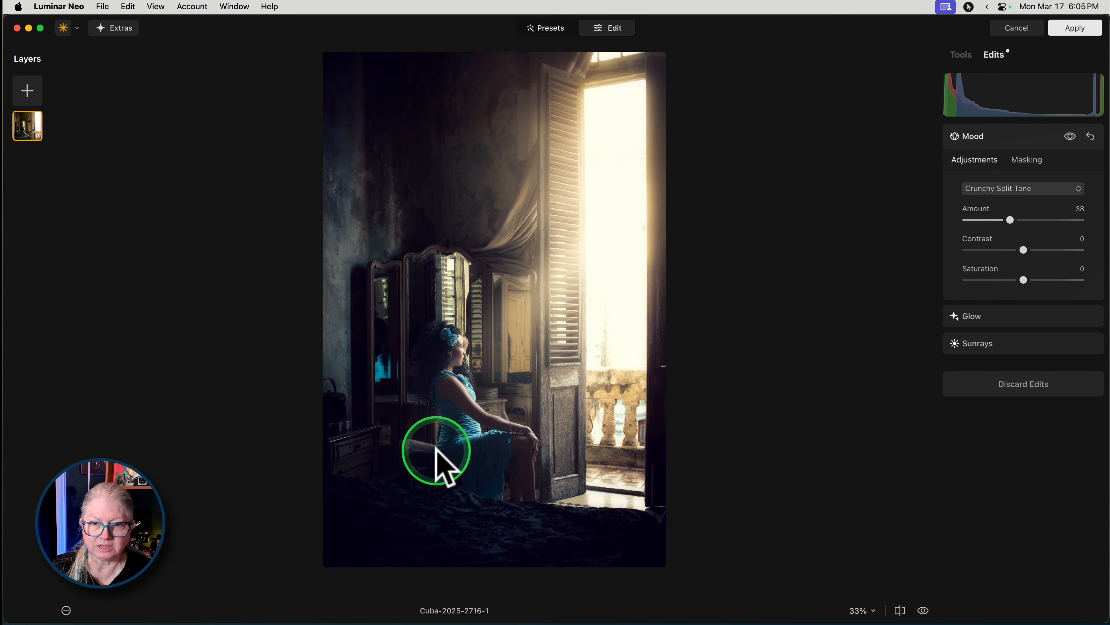
click(1001, 138)
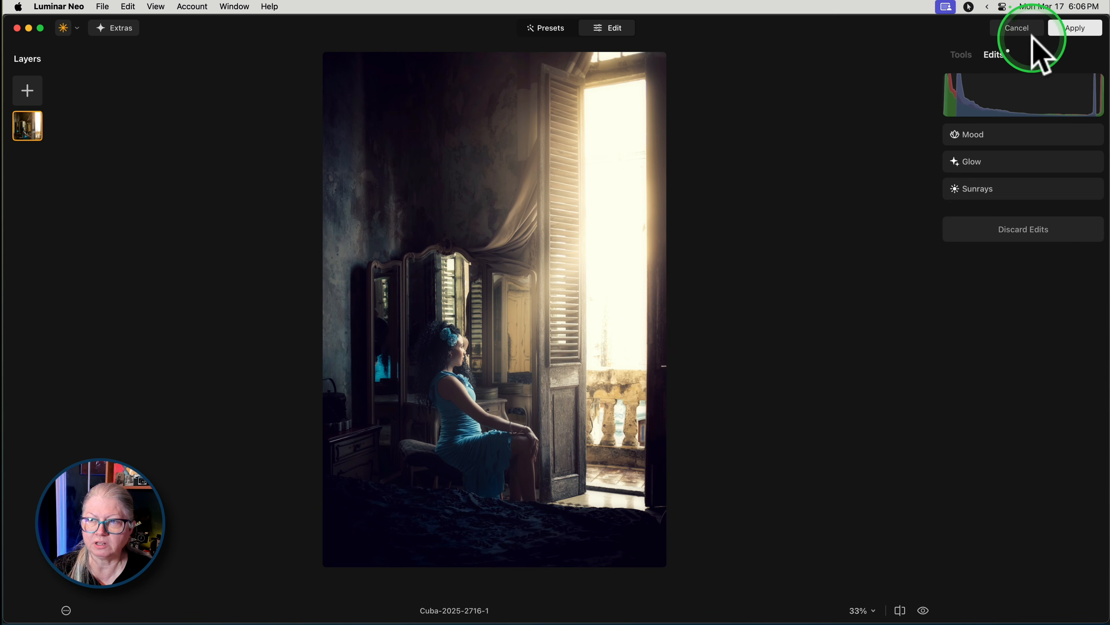
click(1069, 30)
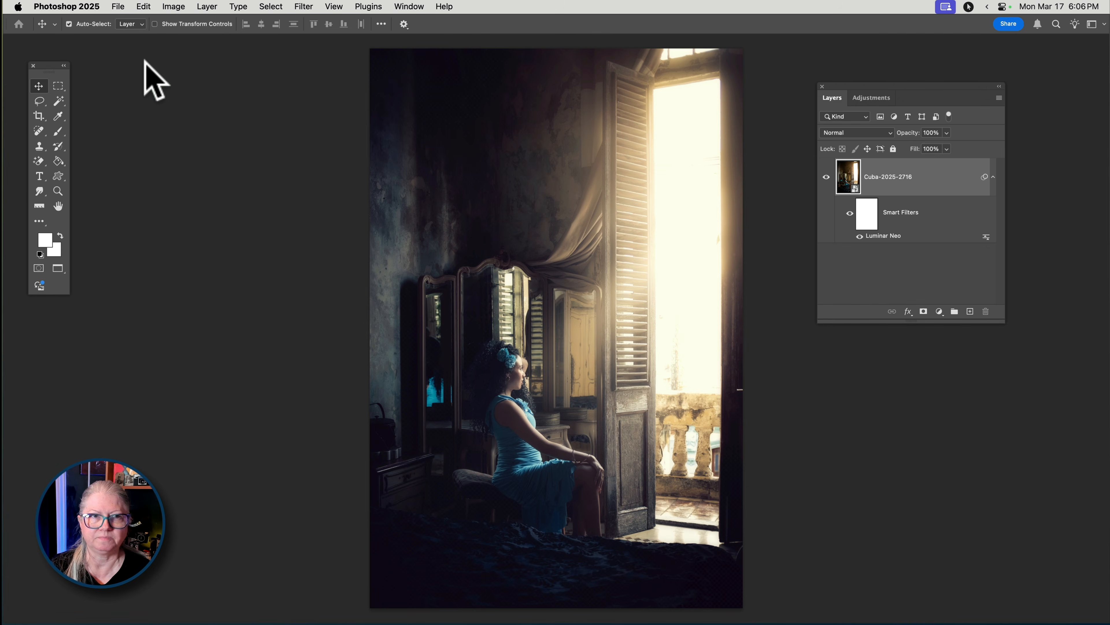
- Save the edited Photoshop document, close it and return to Lightroom Classic
click(118, 6)
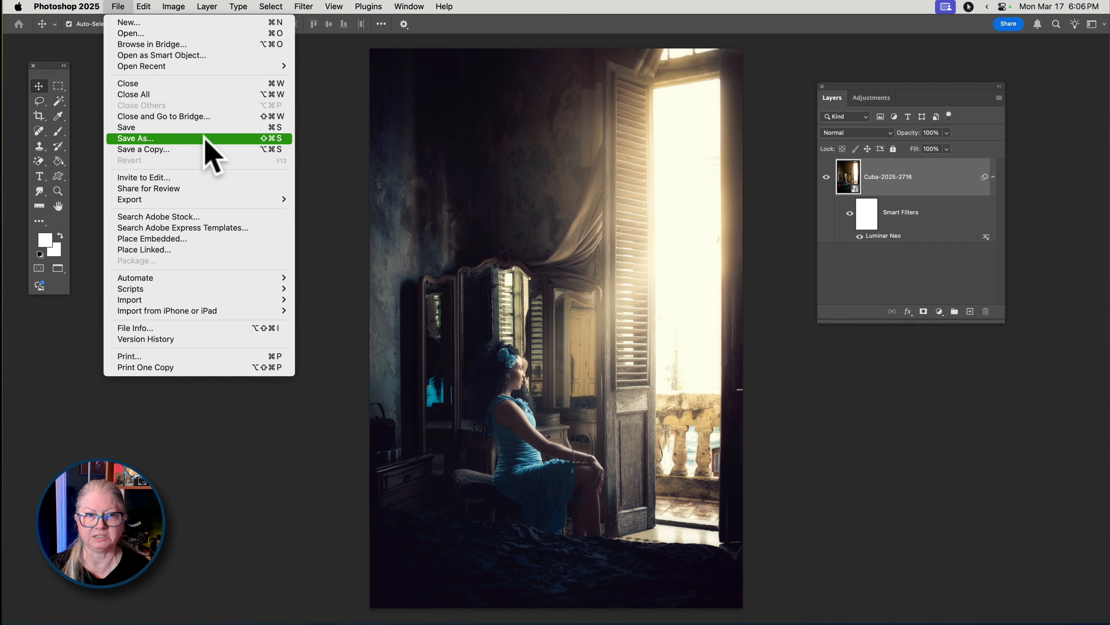
click(186, 127)
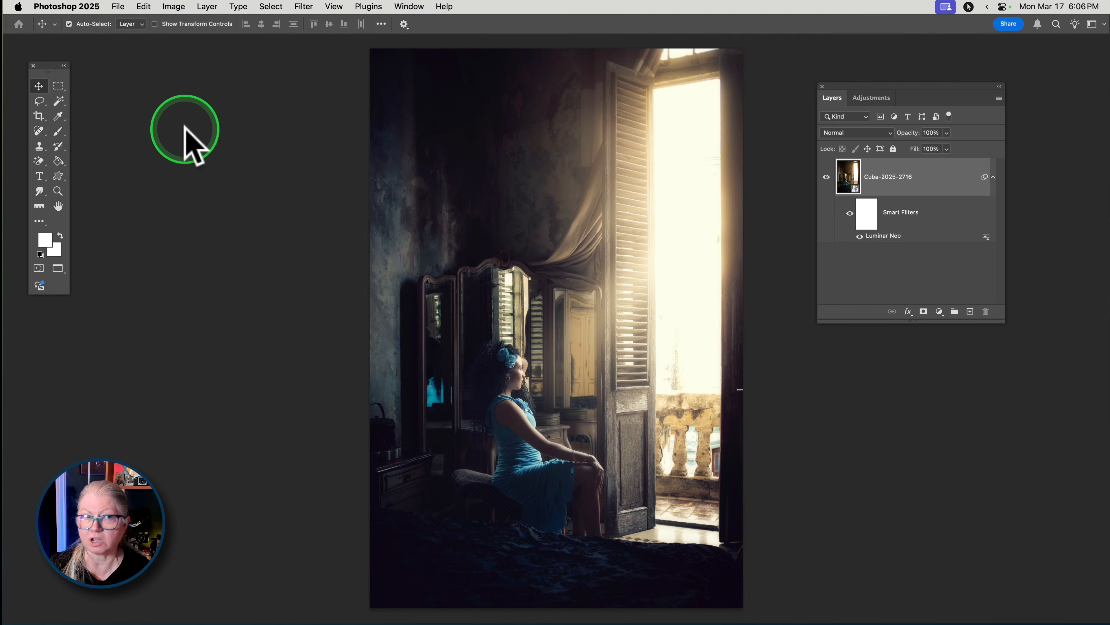
click(118, 6)
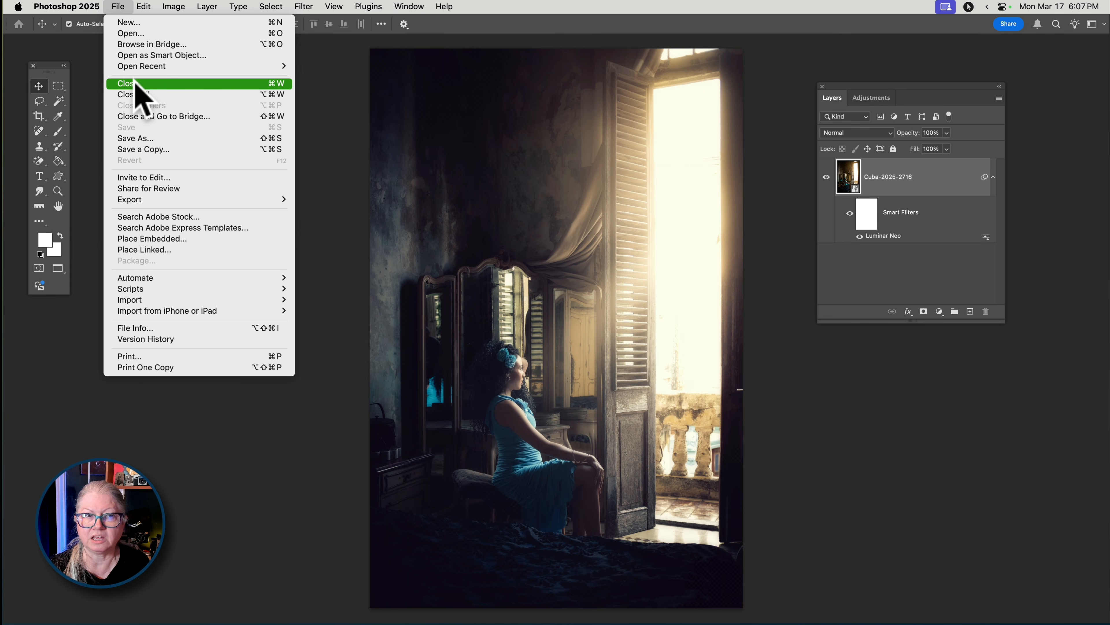
click(278, 148)
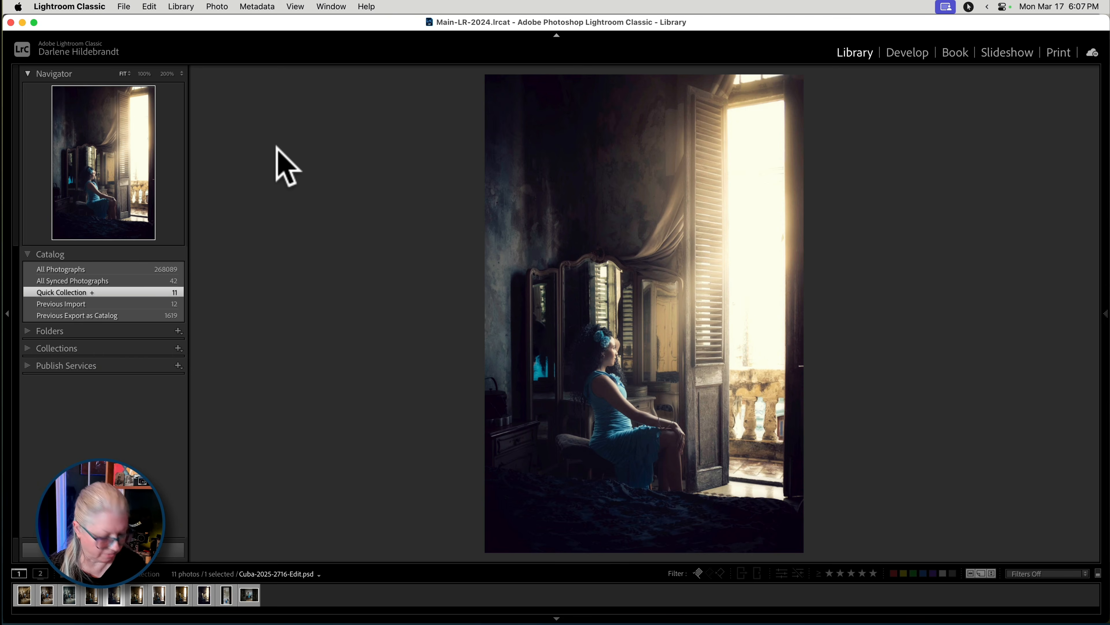
- Compare the unedited Cuba-2025-2716 photo with its edited PSD version in the Lightroom library
key(g)
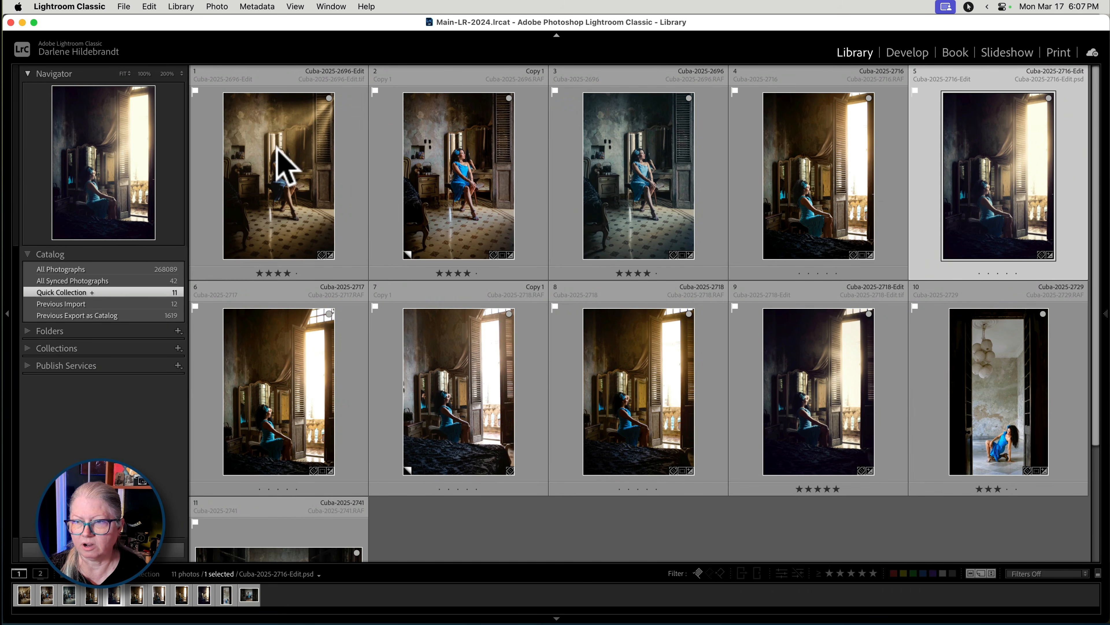
key(Left)
key(e)
key(Right)
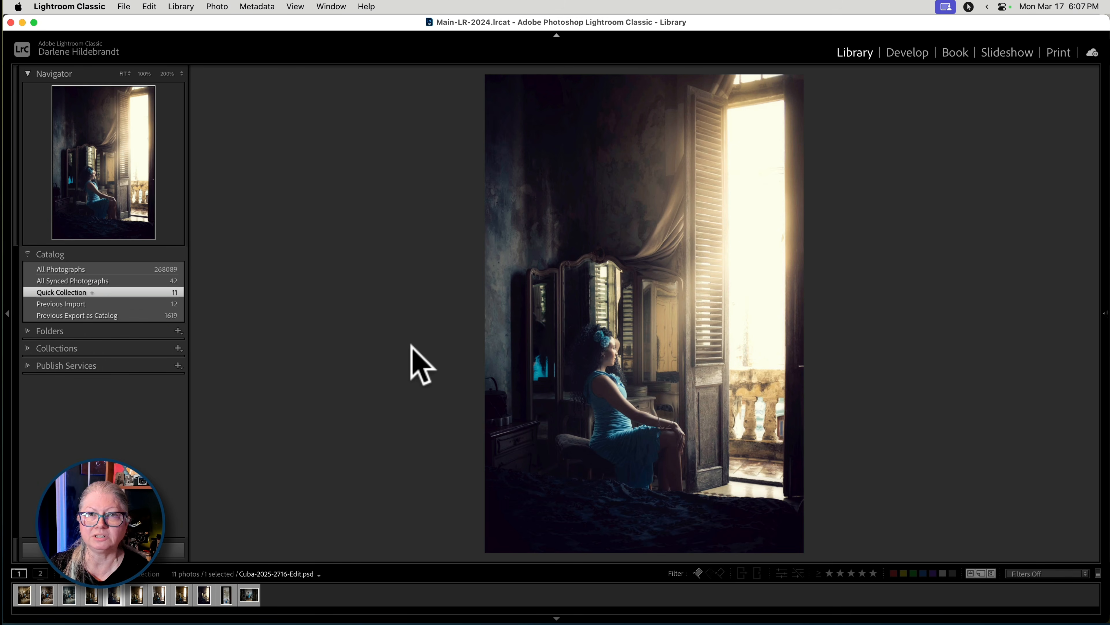
- Send Cuba-2025-2716-Edit.psd from Lightroom to Adobe Photoshop 2025 with the Edit Original option
right_click(704, 224)
mouse_move(750, 294)
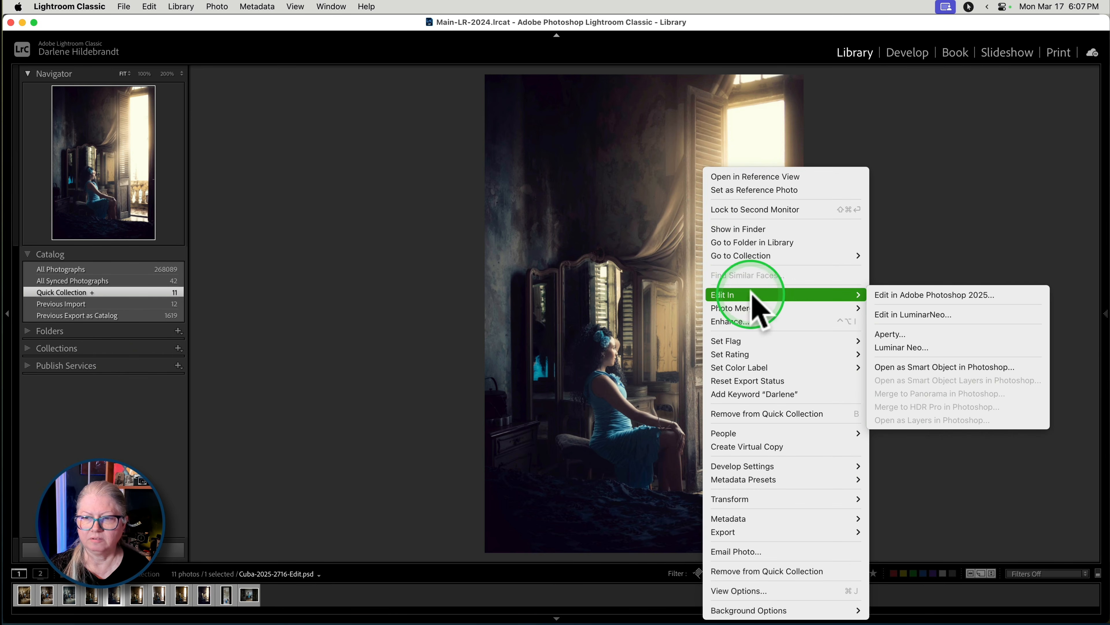
click(936, 295)
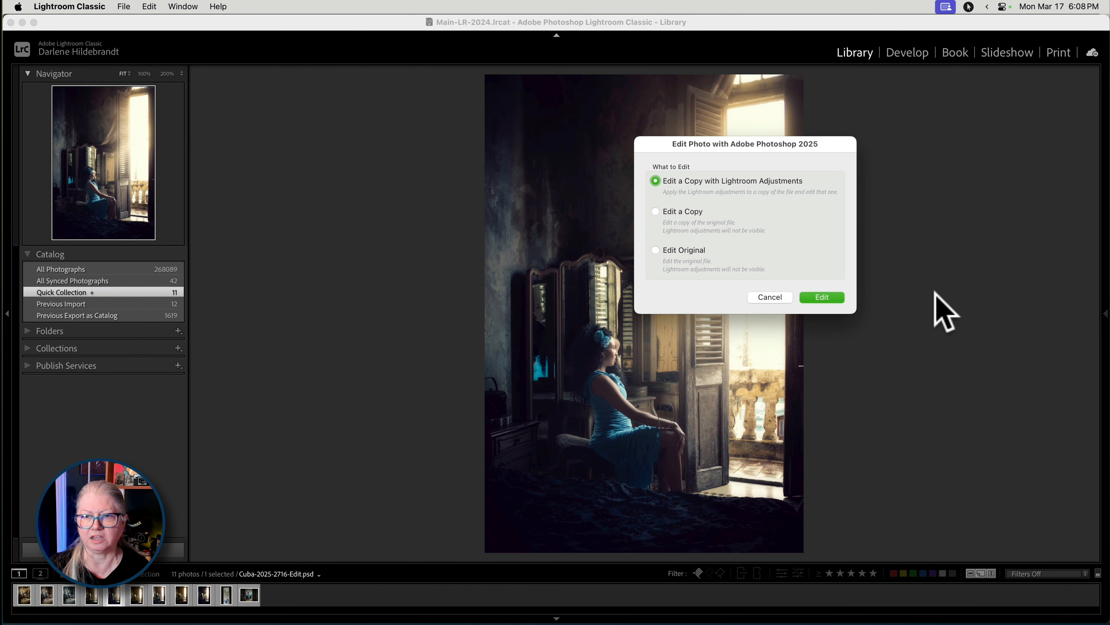
click(702, 249)
click(803, 252)
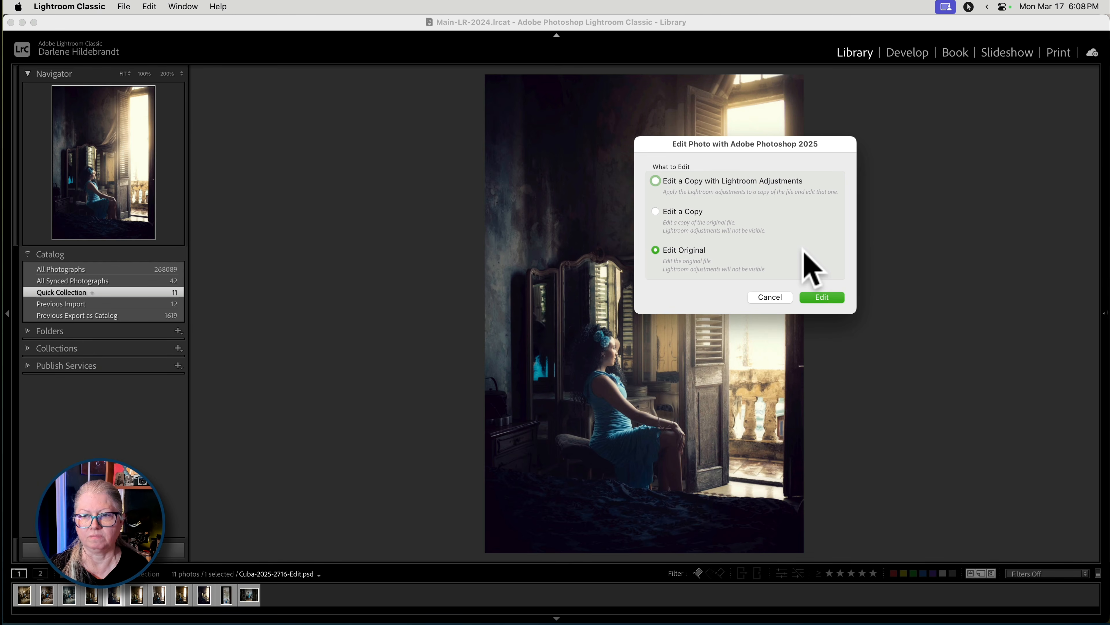
click(821, 296)
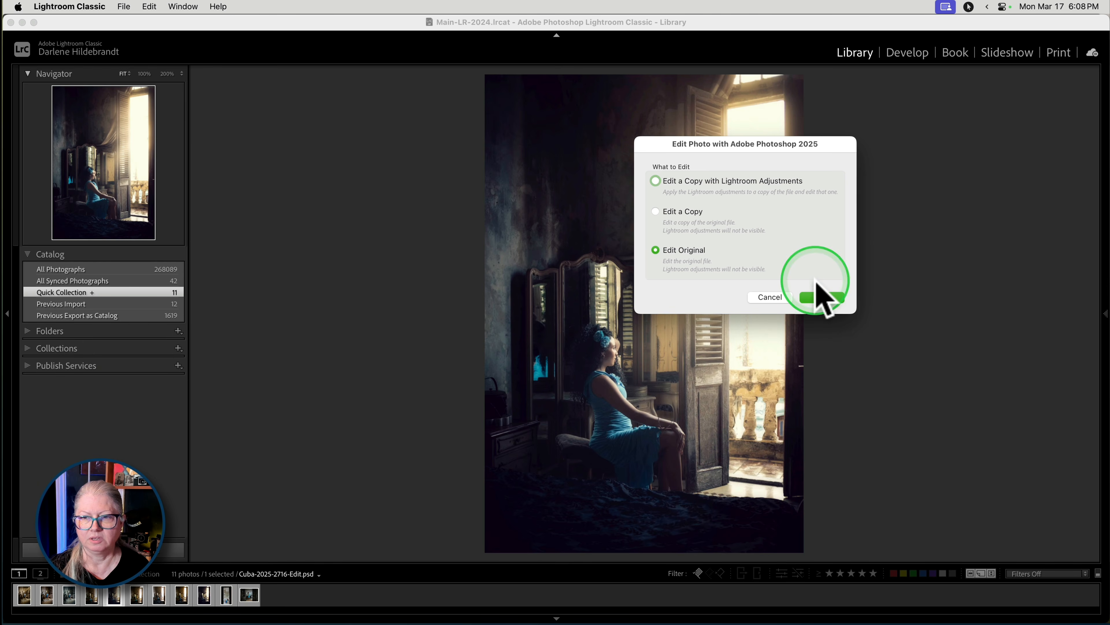
click(822, 297)
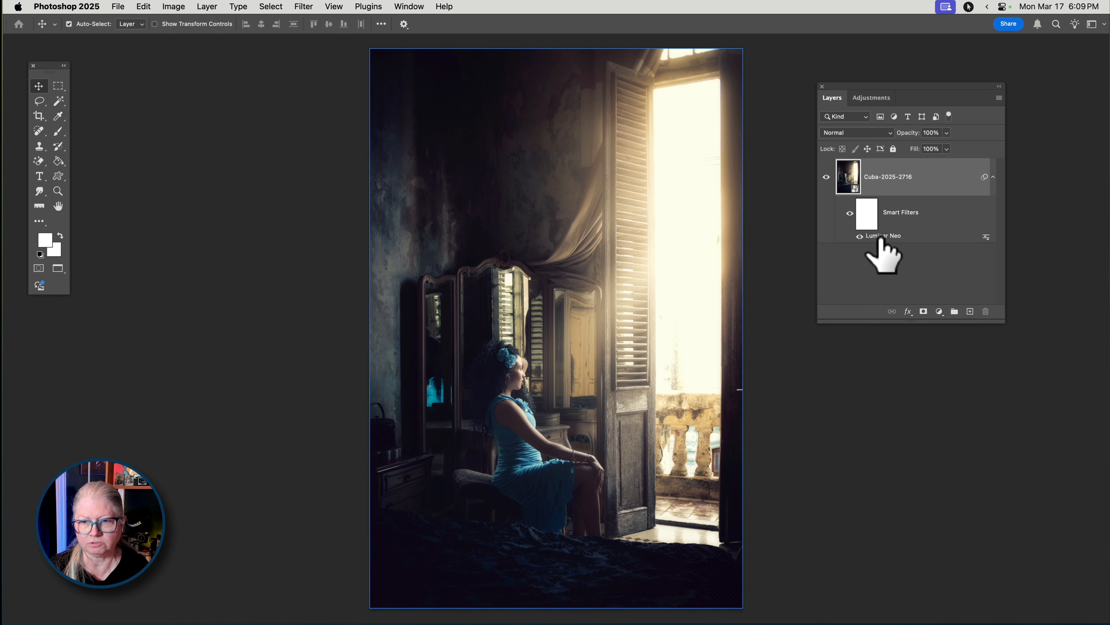
- Add a new empty layer named retouching above the smart object
drag(881, 240, 907, 284)
click(1000, 98)
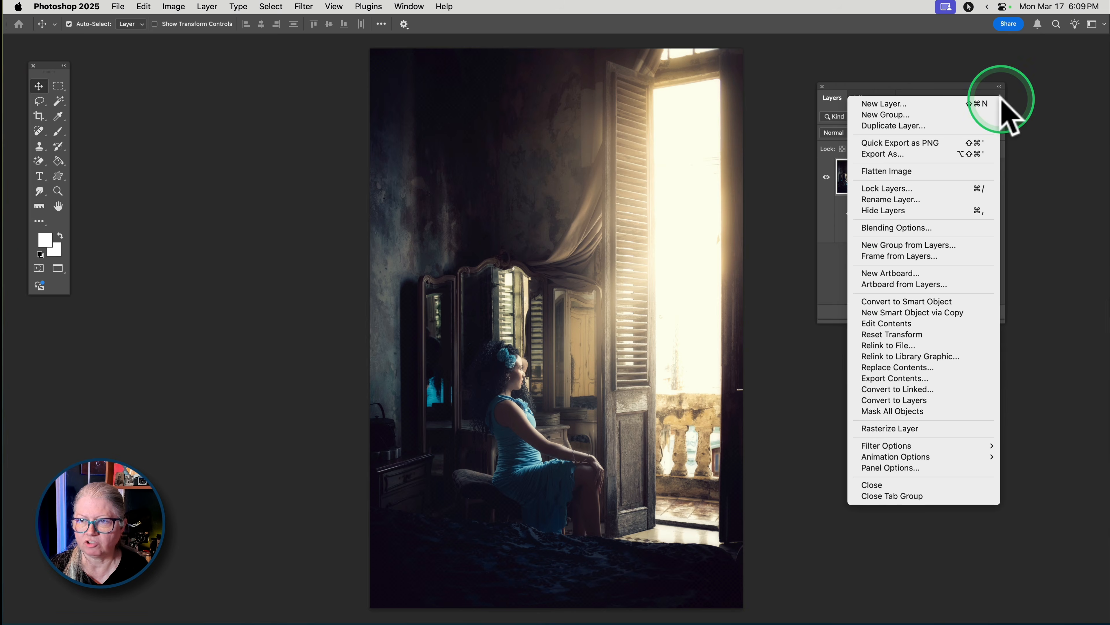
click(934, 103)
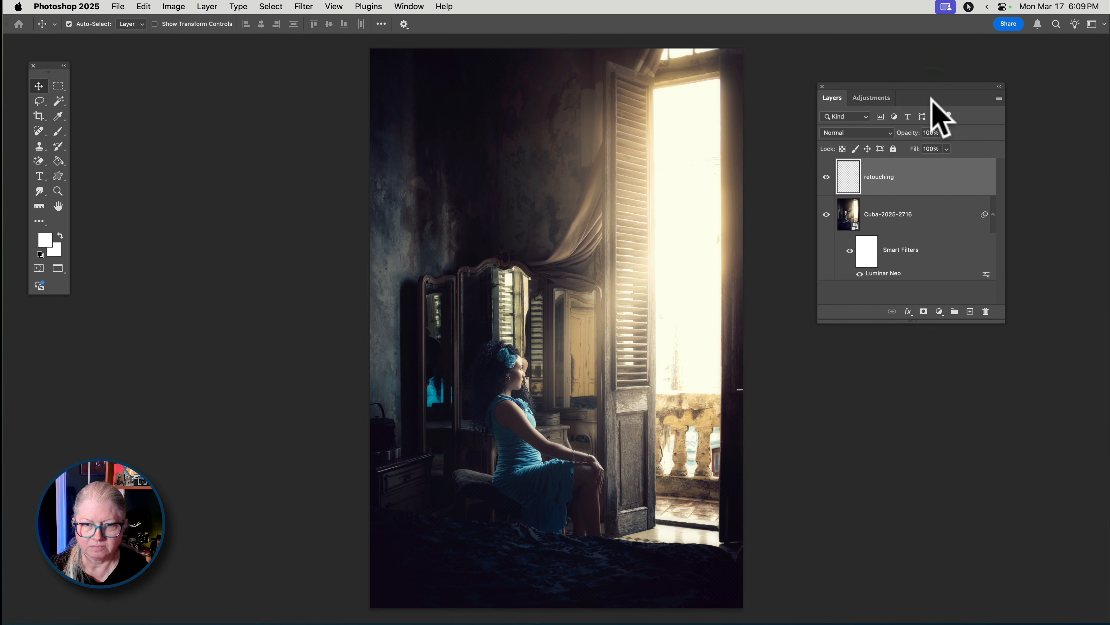
- Outline the blue reflection in the mirror panel behind the woman with the Patch tool
key(super+plus)
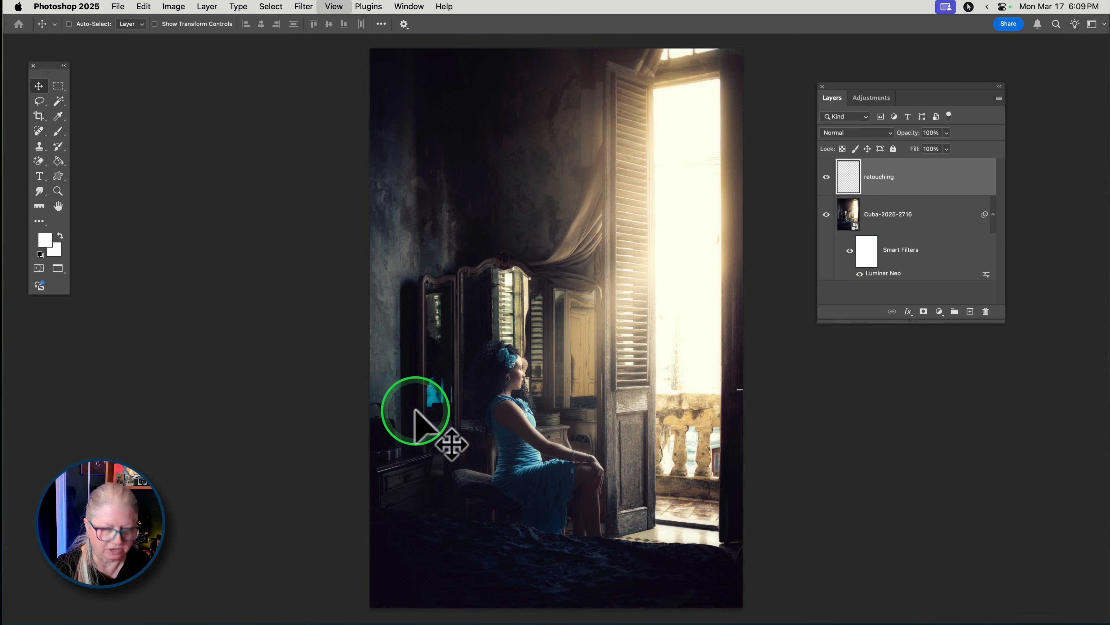
key(super+plus)
scroll(415, 409, left, 4)
scroll(415, 410, down, 5)
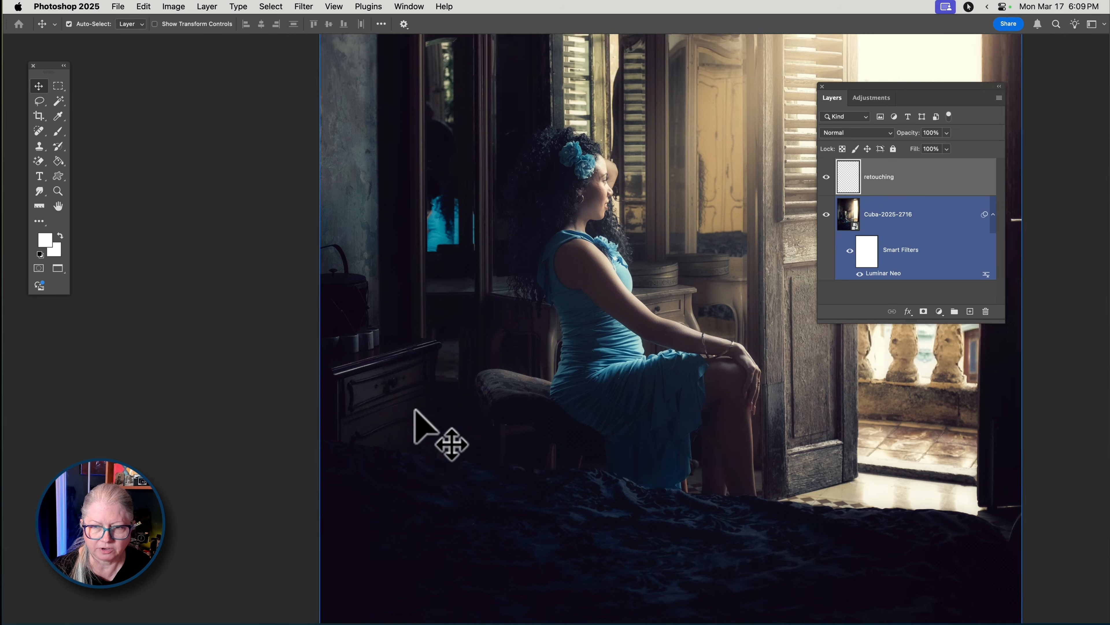
scroll(415, 410, down, 3)
key(s)
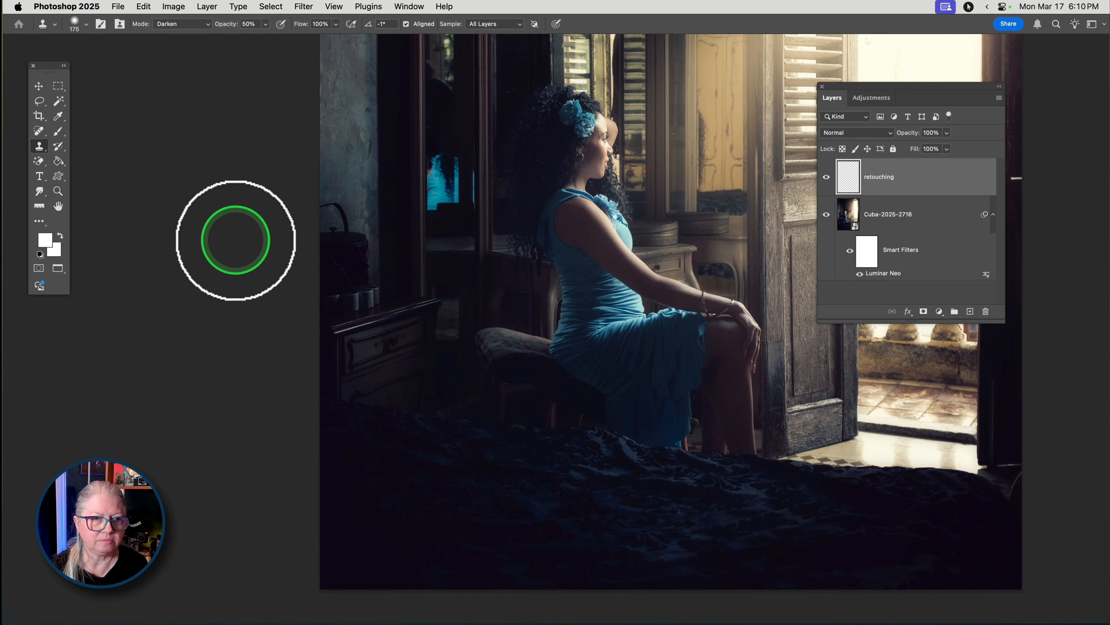
key(j)
click(39, 130)
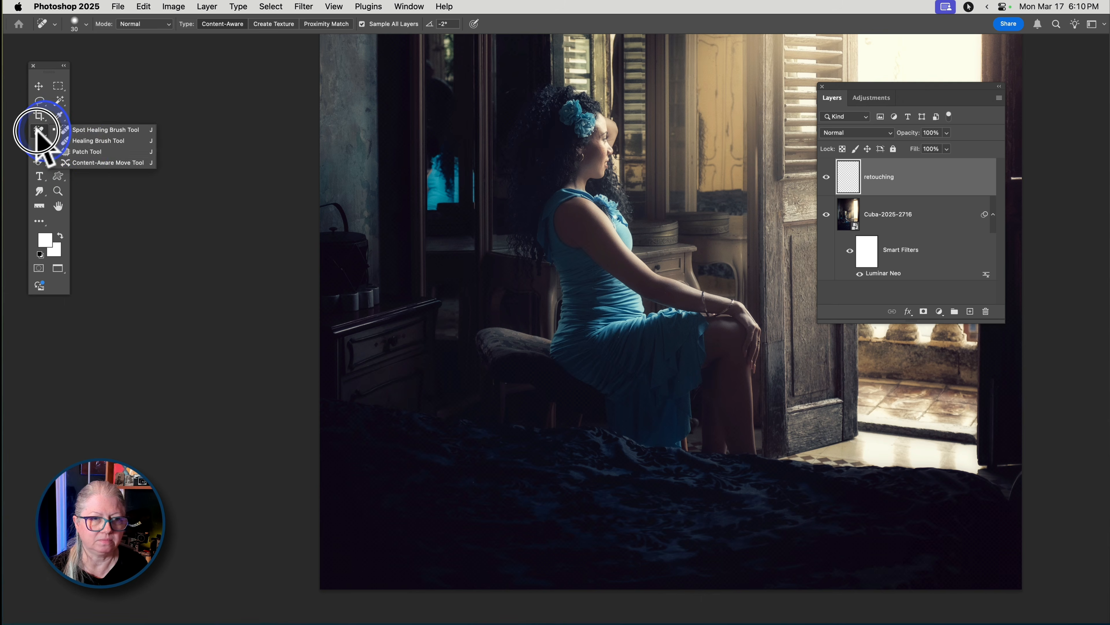
click(86, 151)
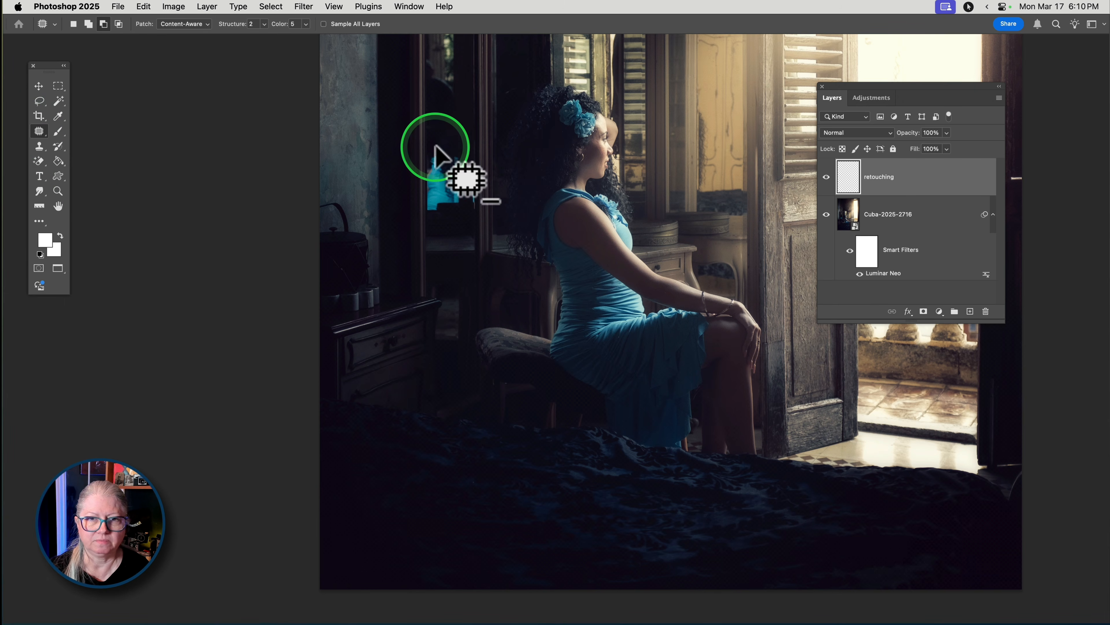
mouse_move(437, 145)
mouse_down()
mouse_move(424, 212)
mouse_move(479, 213)
mouse_up()
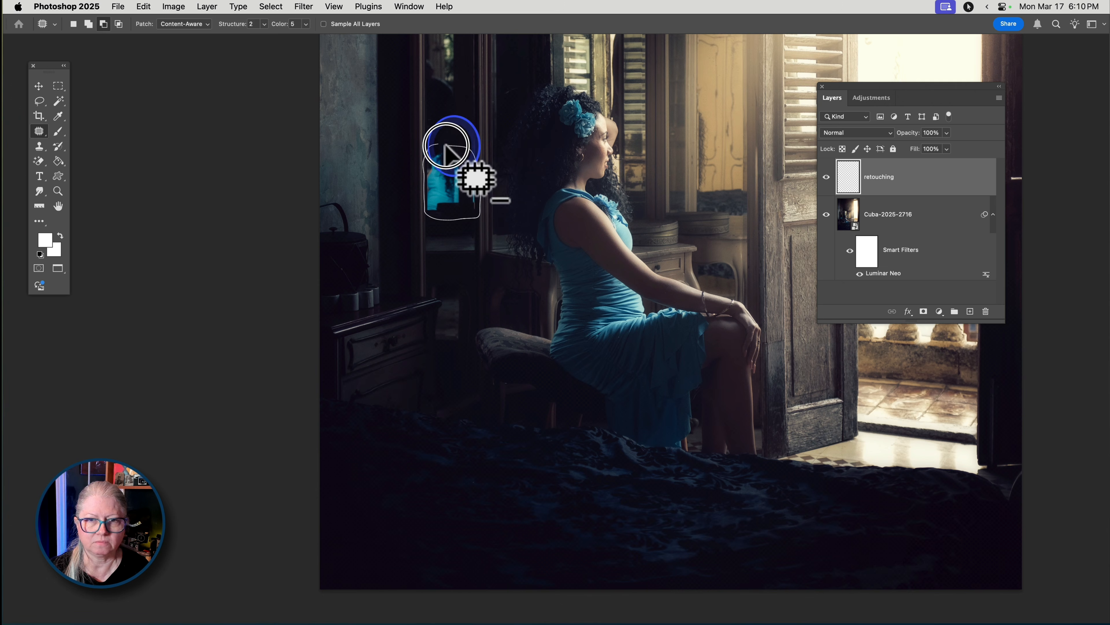
drag(446, 145, 437, 144)
- Patch the outlined reflection from the dark bedspread with Sample All Layers enabled, and clear the selection
click(324, 24)
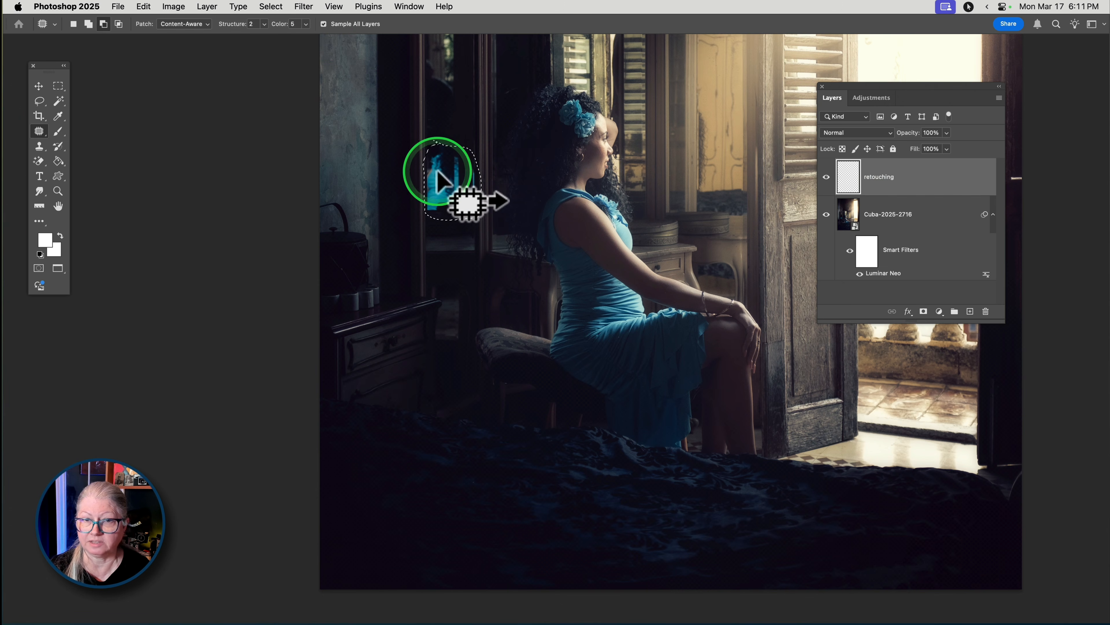
drag(446, 166, 441, 478)
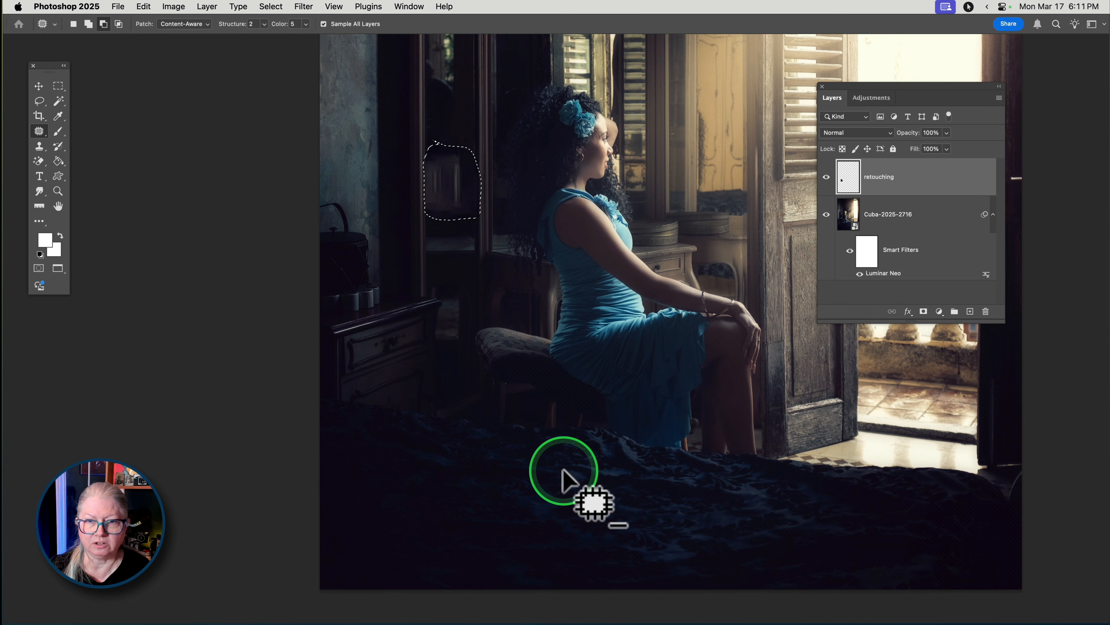
click(389, 275)
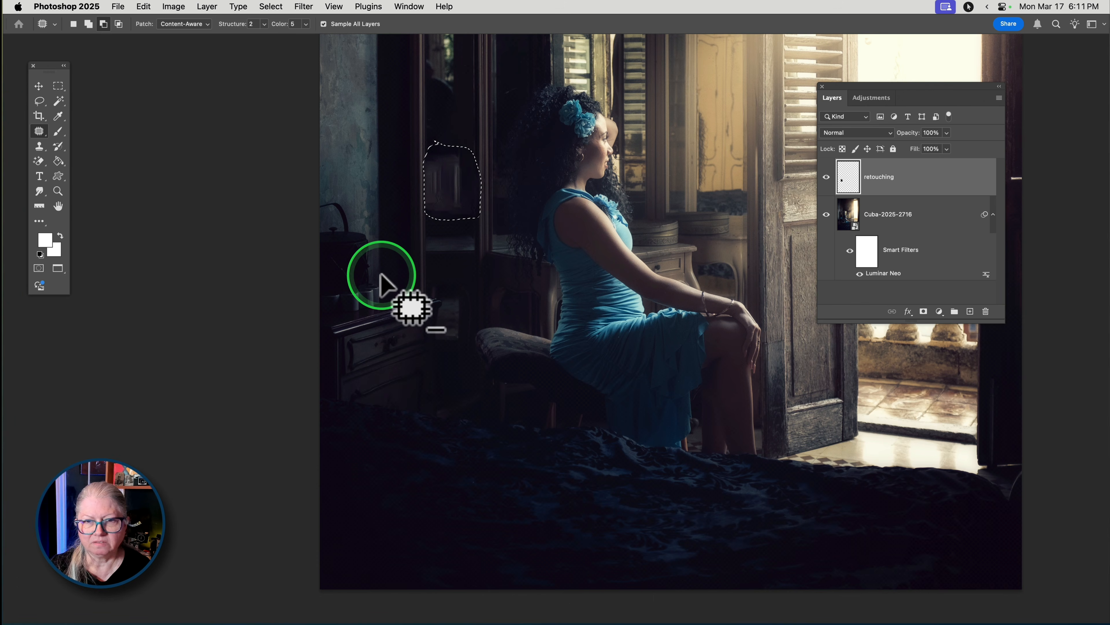
key(super+d)
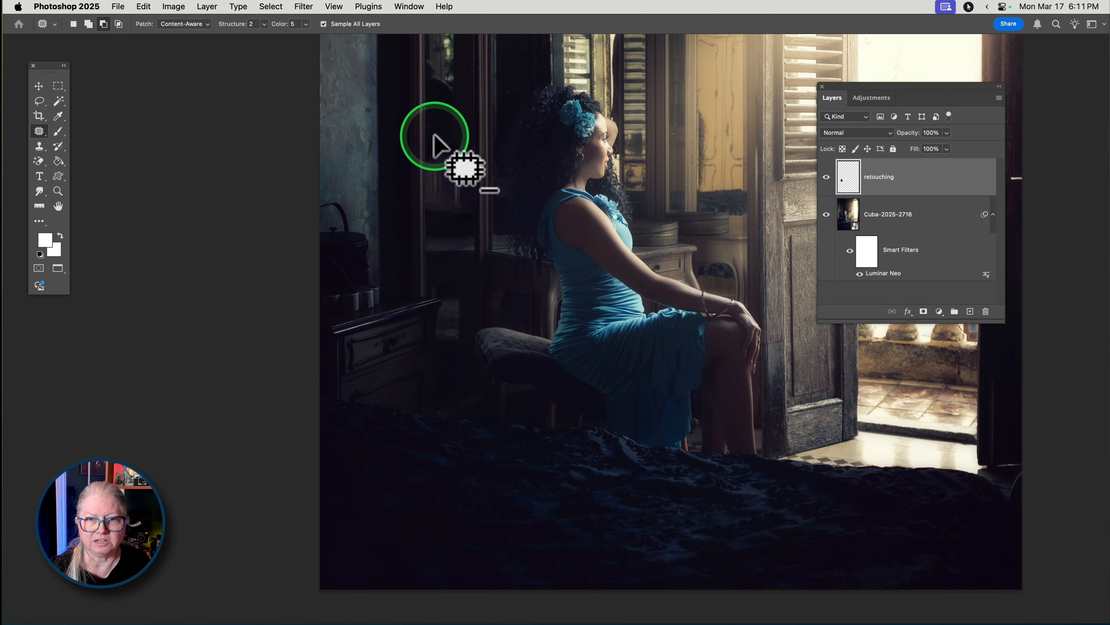
- Heal the remaining reflection in the upper part of the same mirror panel with the Spot Healing Brush at size 80
click(40, 132)
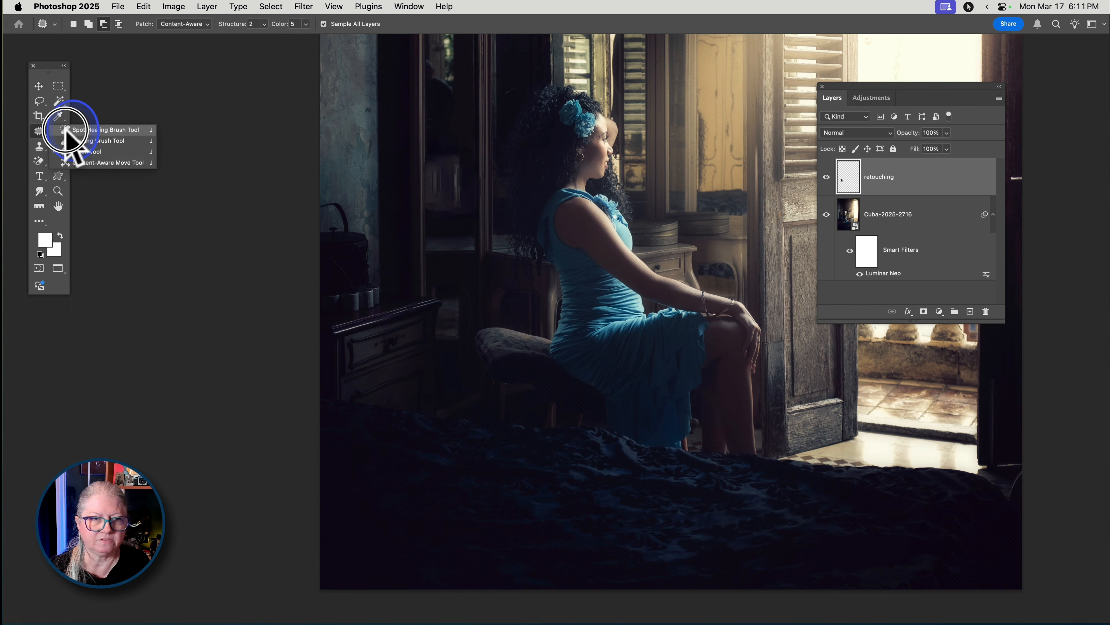
click(70, 130)
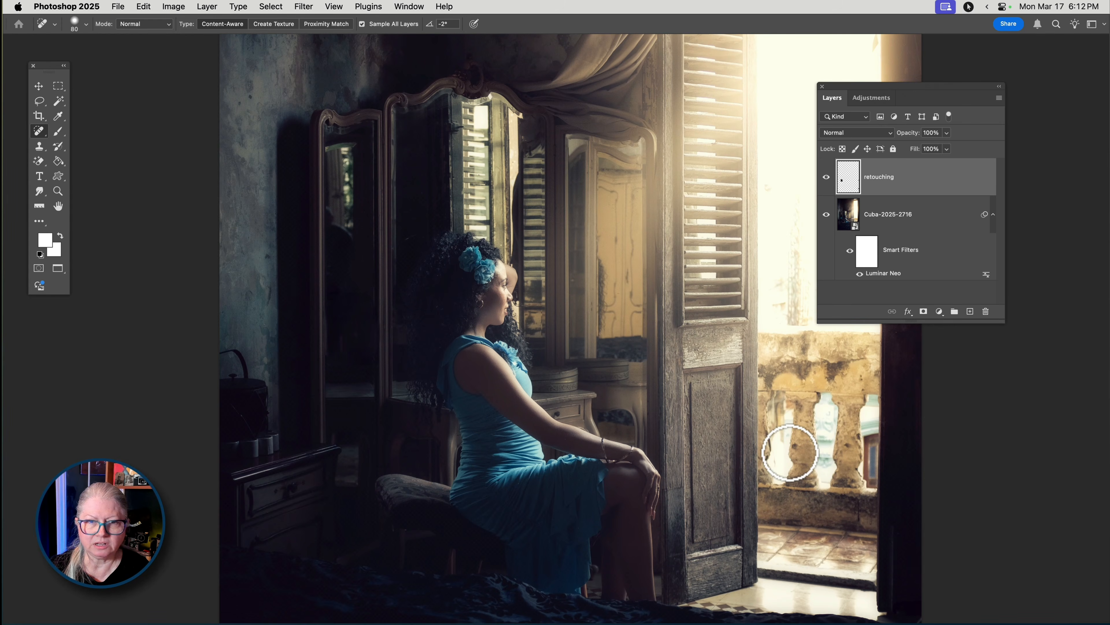
mouse_move(357, 146)
mouse_down()
mouse_move(349, 159)
mouse_move(349, 239)
mouse_move(334, 149)
mouse_move(333, 224)
mouse_move(330, 146)
mouse_move(345, 142)
mouse_move(346, 210)
mouse_up()
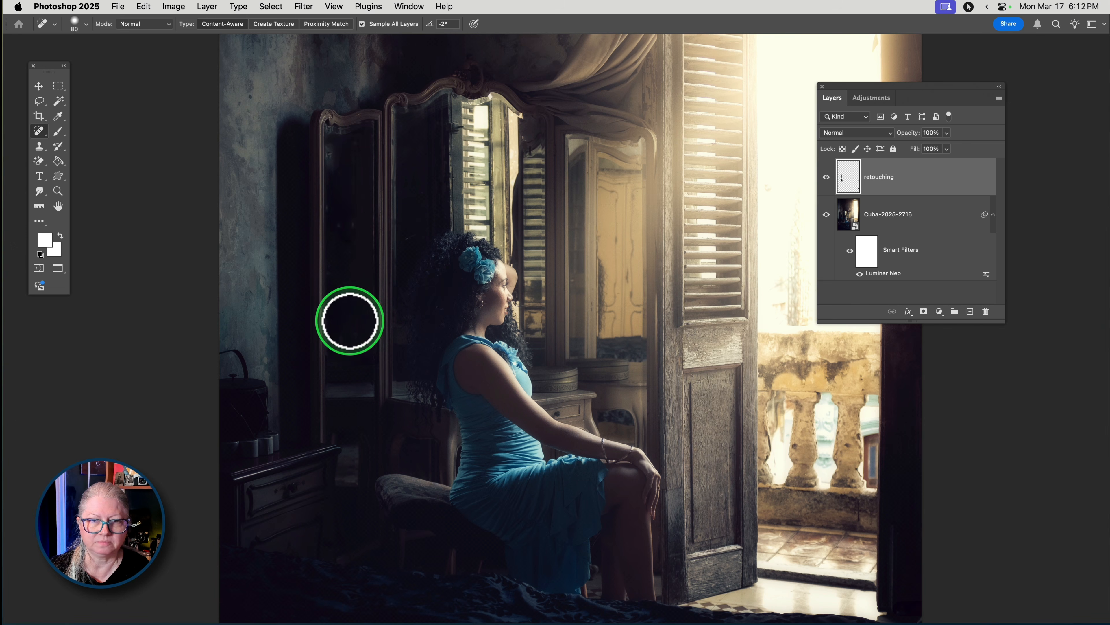
- Compare the whole image with the retouching layer hidden and shown
key(super+0)
click(826, 177)
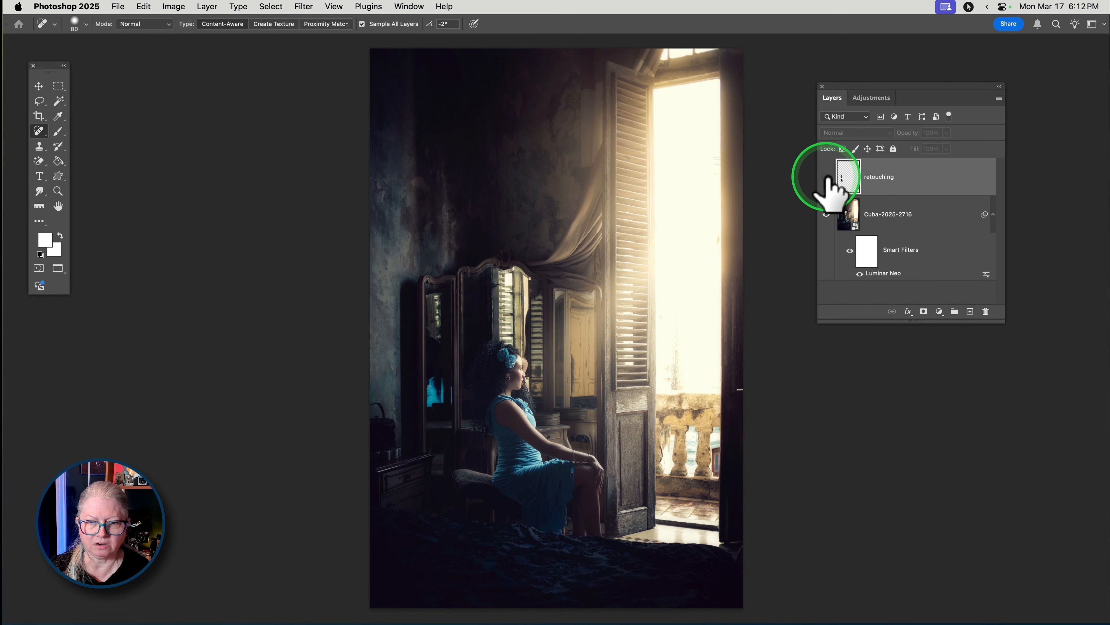
click(827, 177)
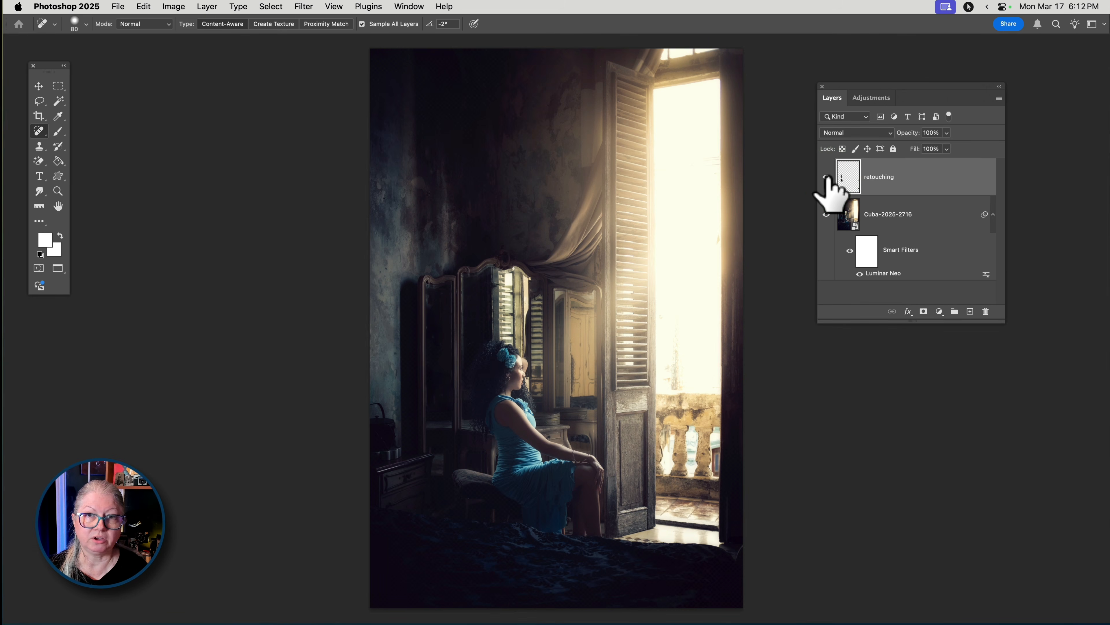
- Save the retouched Photoshop document, close it and return to Lightroom Classic
click(118, 6)
click(128, 128)
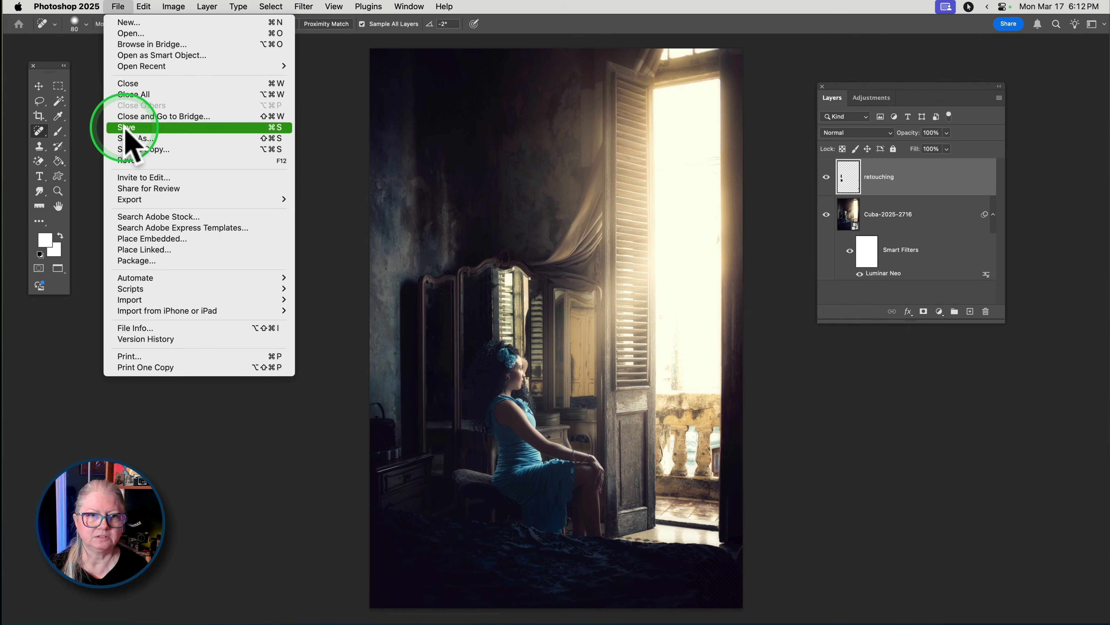
click(118, 6)
click(124, 81)
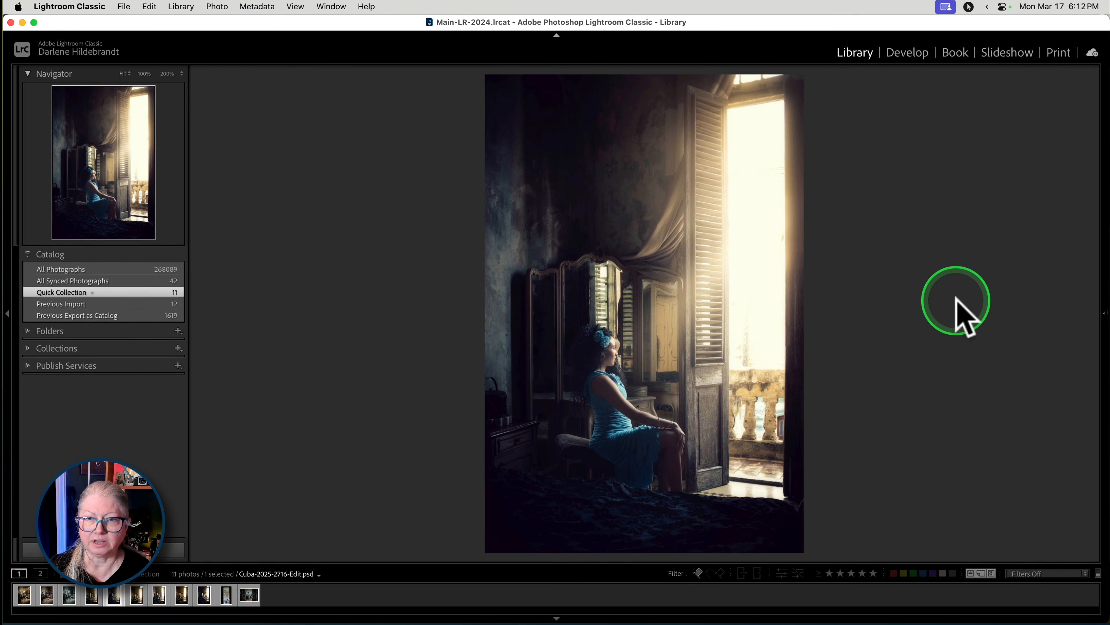
- Inspect the retouched mirror area of Cuba-2025-2716-Edit.psd at 100%, and return to the full photo view
click(538, 323)
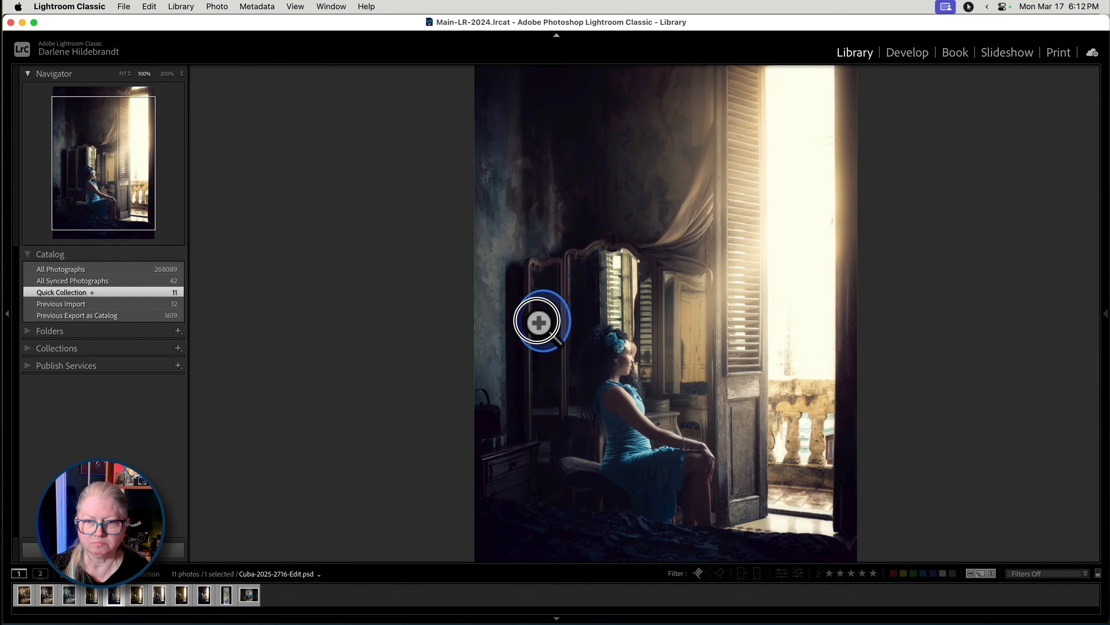
drag(567, 392, 555, 309)
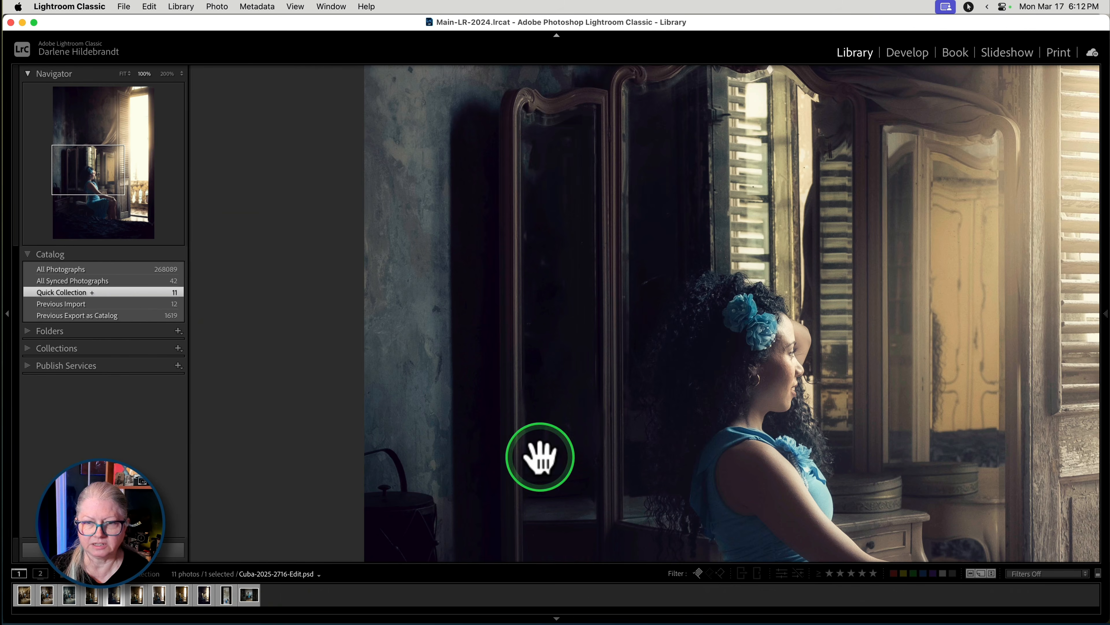
mouse_move(540, 459)
mouse_down()
mouse_move(558, 412)
mouse_move(550, 344)
mouse_move(536, 475)
mouse_up()
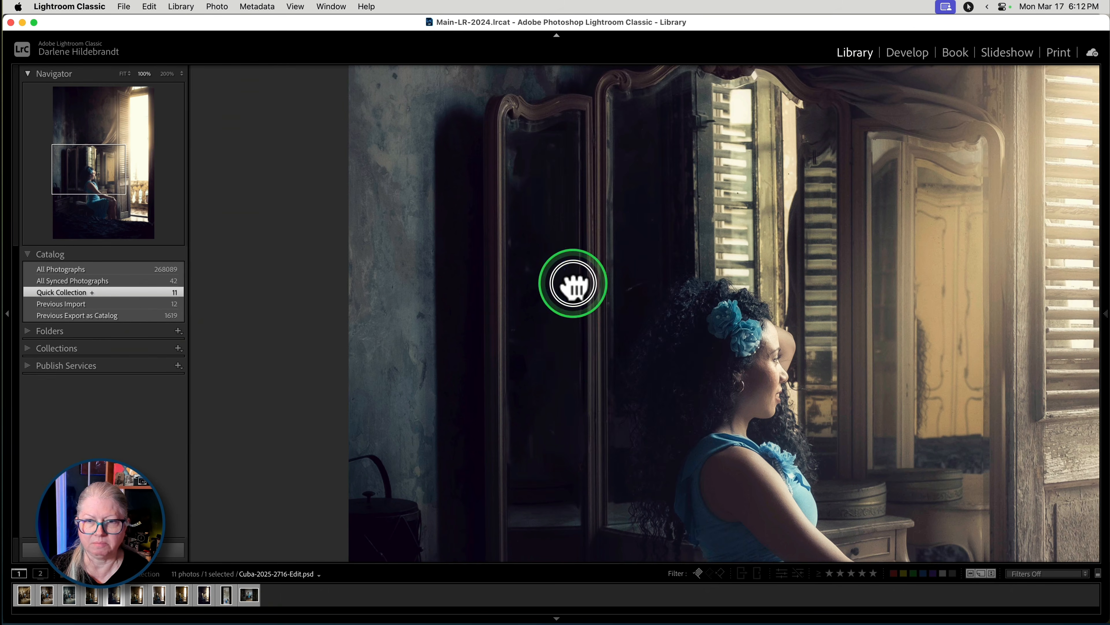
drag(572, 286, 491, 349)
drag(787, 372, 560, 316)
click(564, 315)
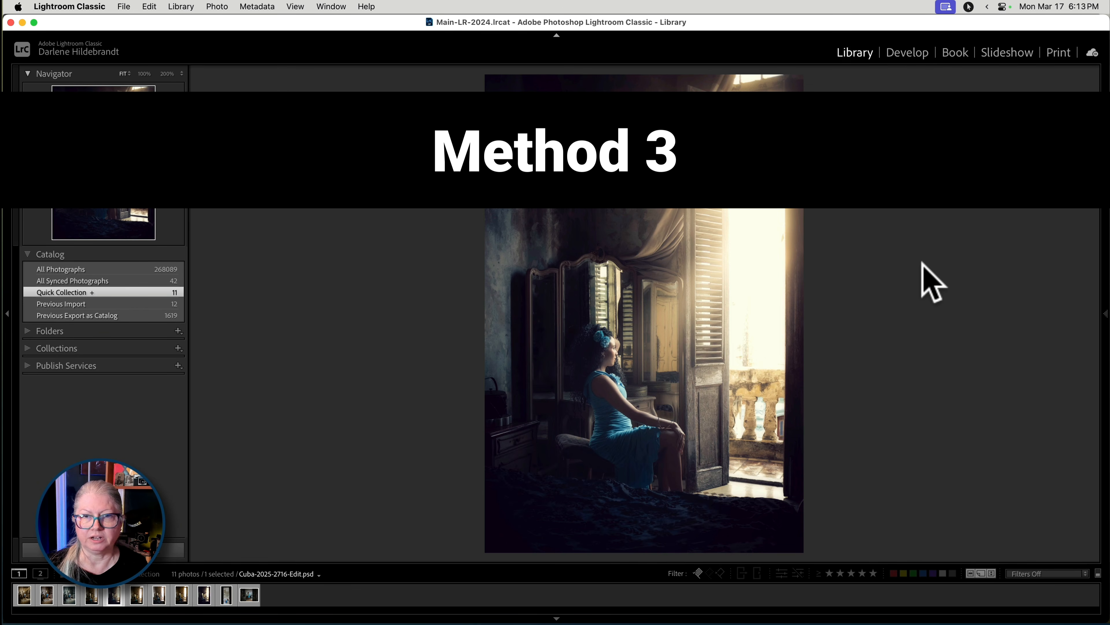
- Send the five bracketed sunrise raw files, Portugal-2023-color-1030 to 1034, from the Lightroom grid to HDR Merge in Luminar Neo
key(g)
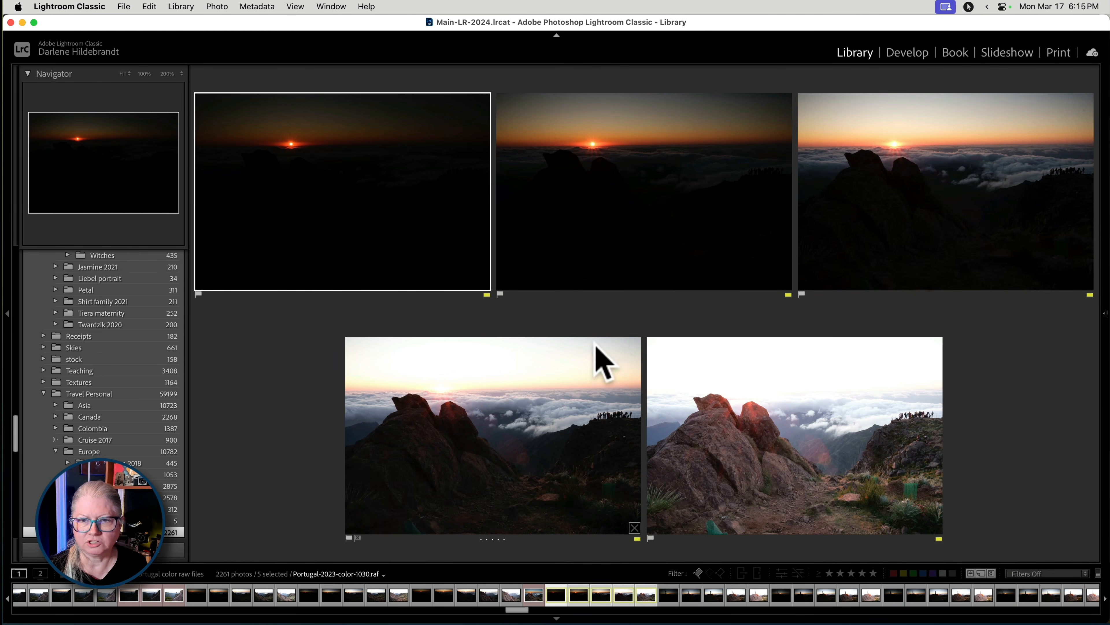
key(g)
click(867, 232)
click(496, 385)
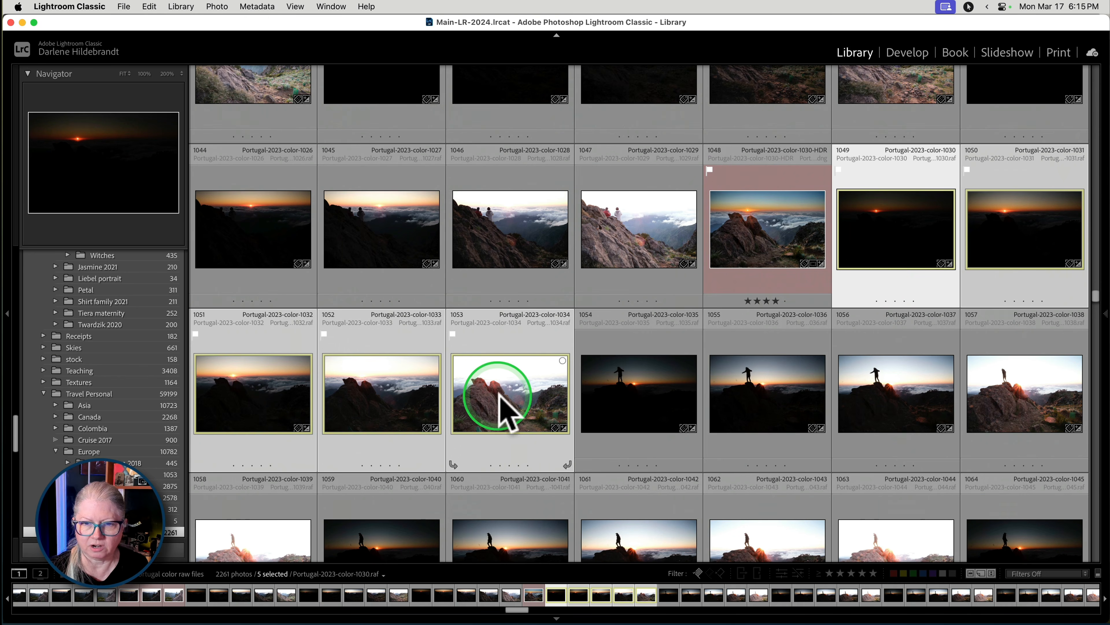
right_click(497, 368)
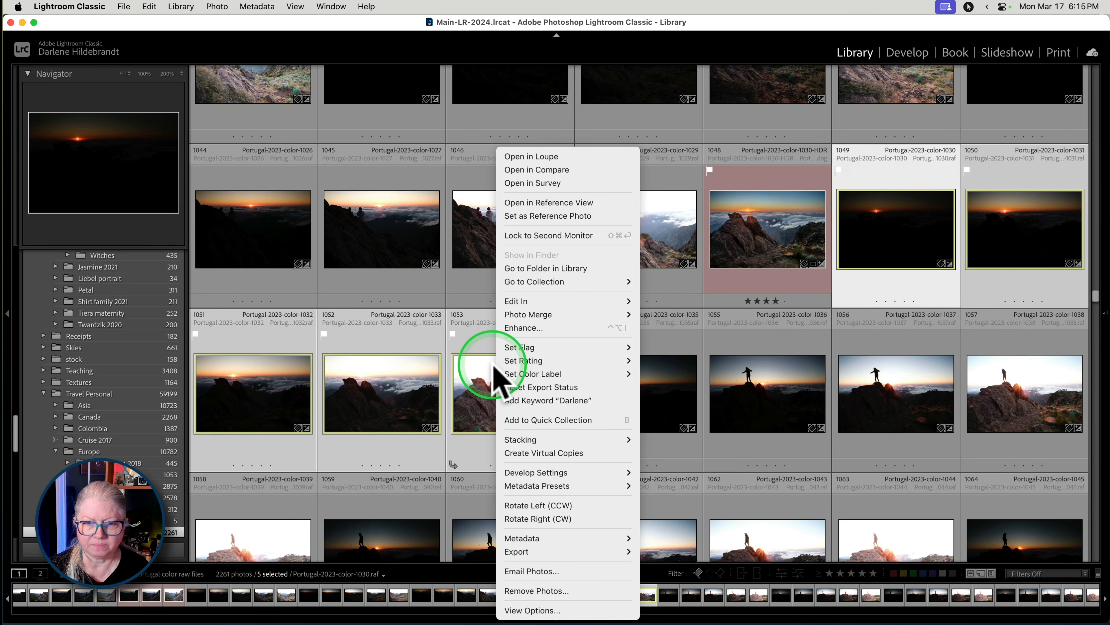
mouse_move(542, 550)
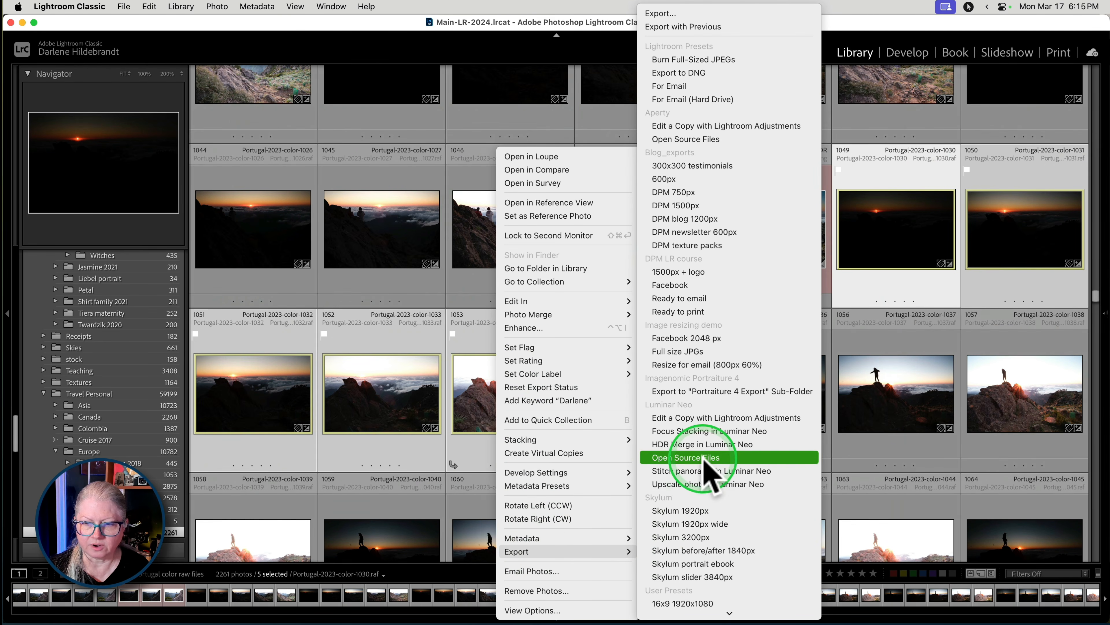
click(722, 444)
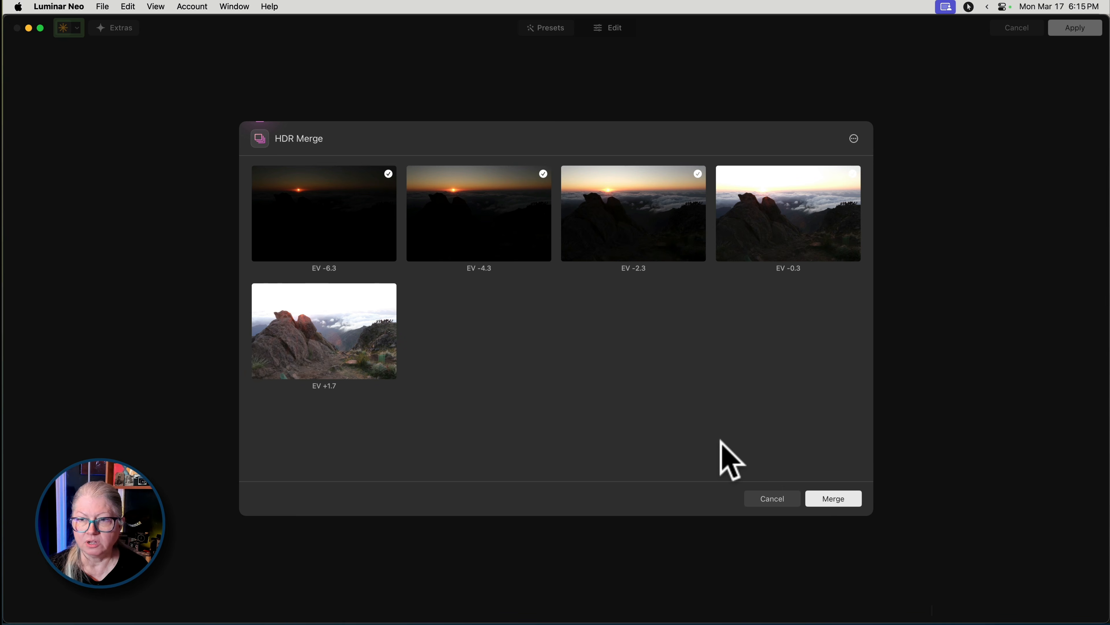
- Merge the five brackets with Auto Alignment, Distortion Correction, Chromatic Aberration Reduction and Medium Ghost Reduction enabled
click(854, 139)
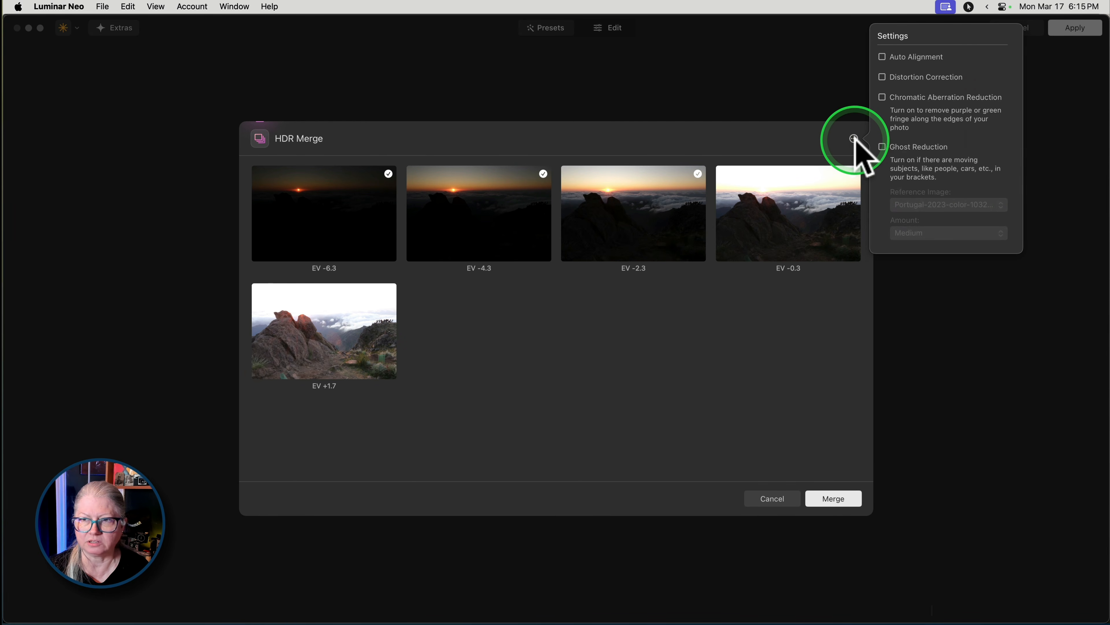
click(882, 147)
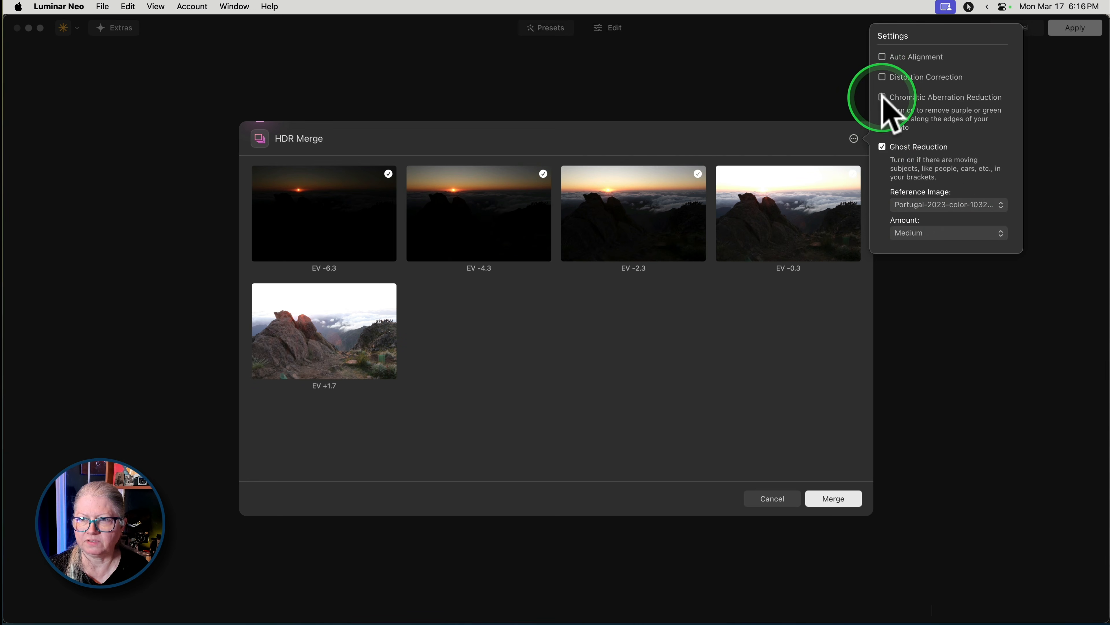
click(882, 97)
click(882, 77)
click(882, 57)
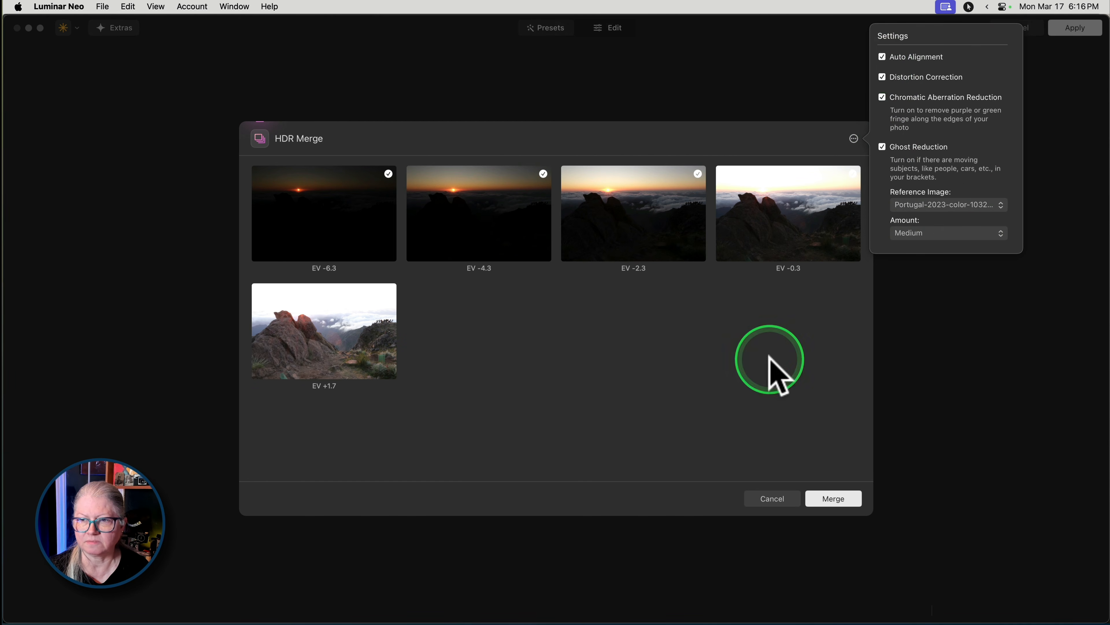
click(830, 498)
click(830, 499)
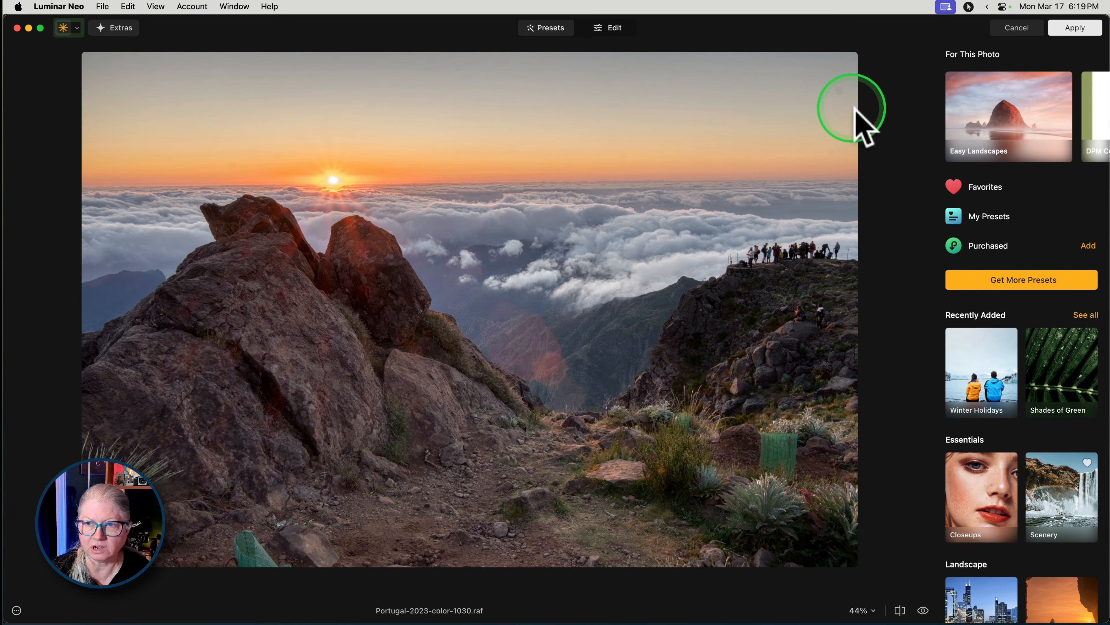
- Remove the dust spots from the merged HDR photo with the Erase tool's automatic removal
click(618, 32)
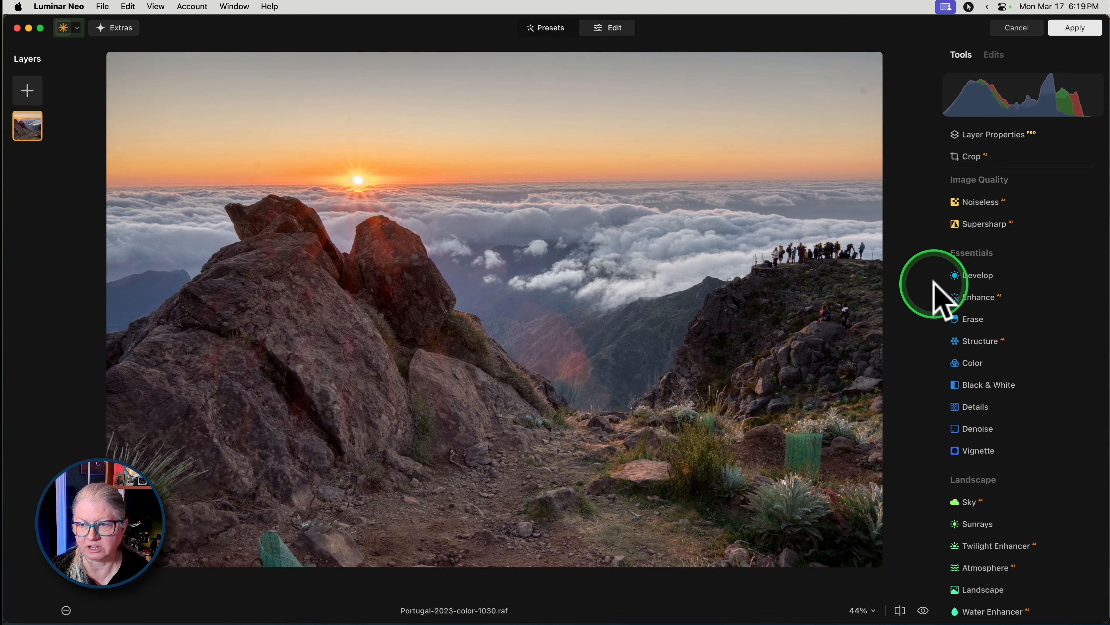
click(982, 317)
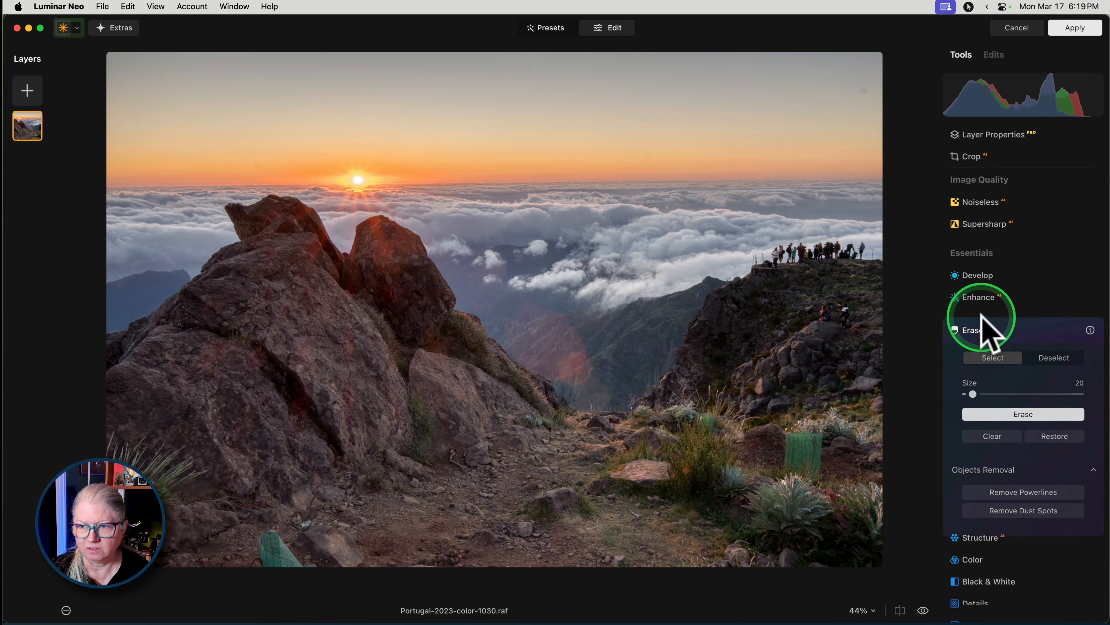
click(1012, 511)
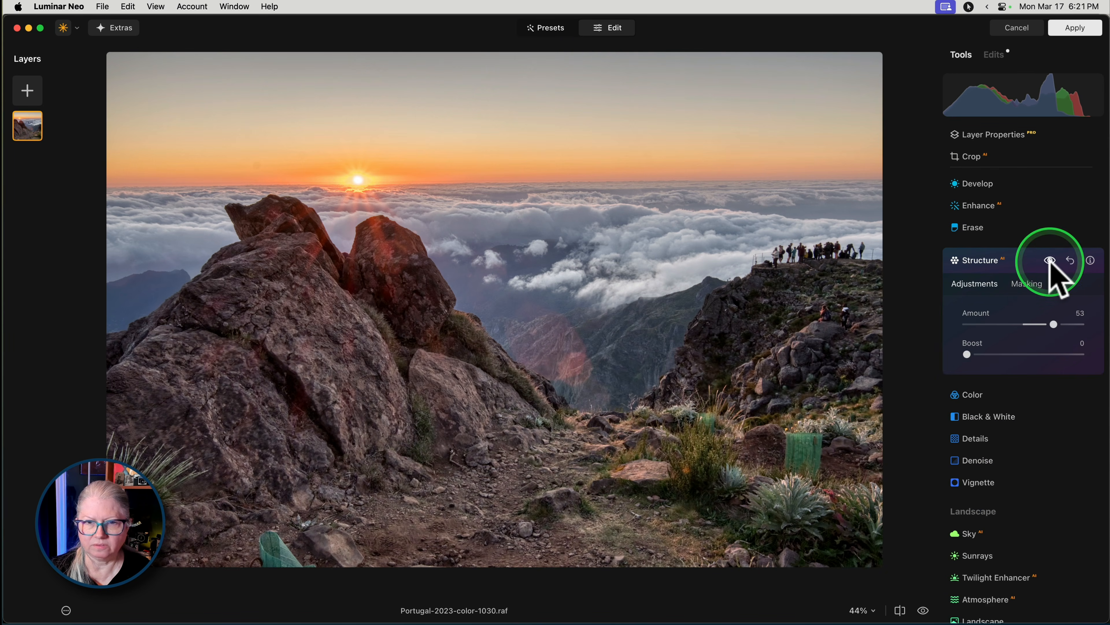
- Compare the HDR photo with and without the Structure adjustment
click(1050, 261)
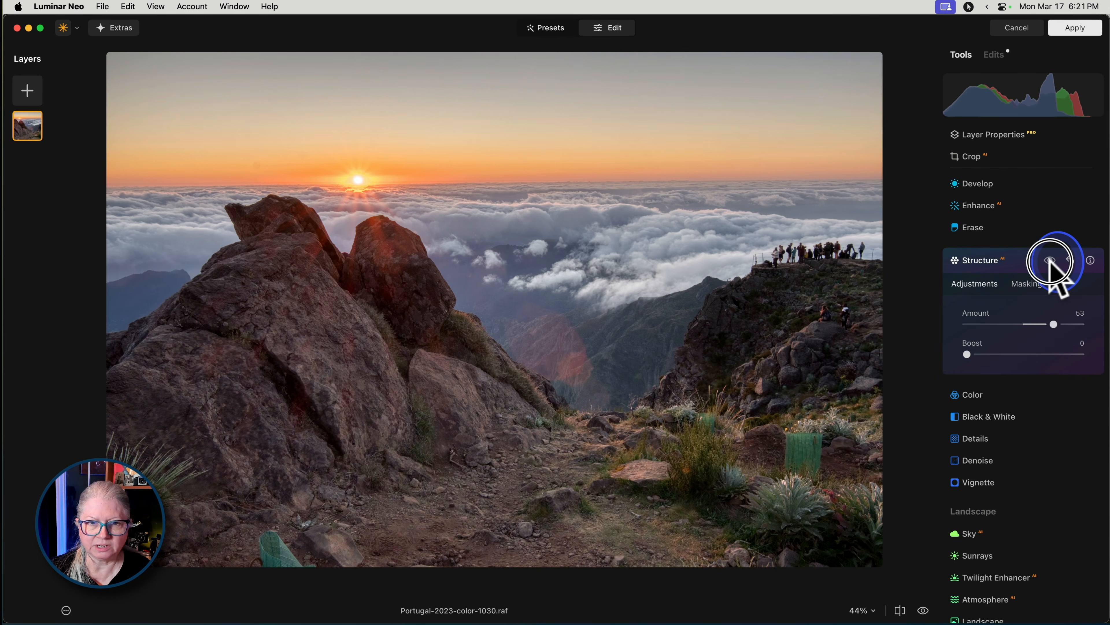
click(1050, 260)
click(1050, 261)
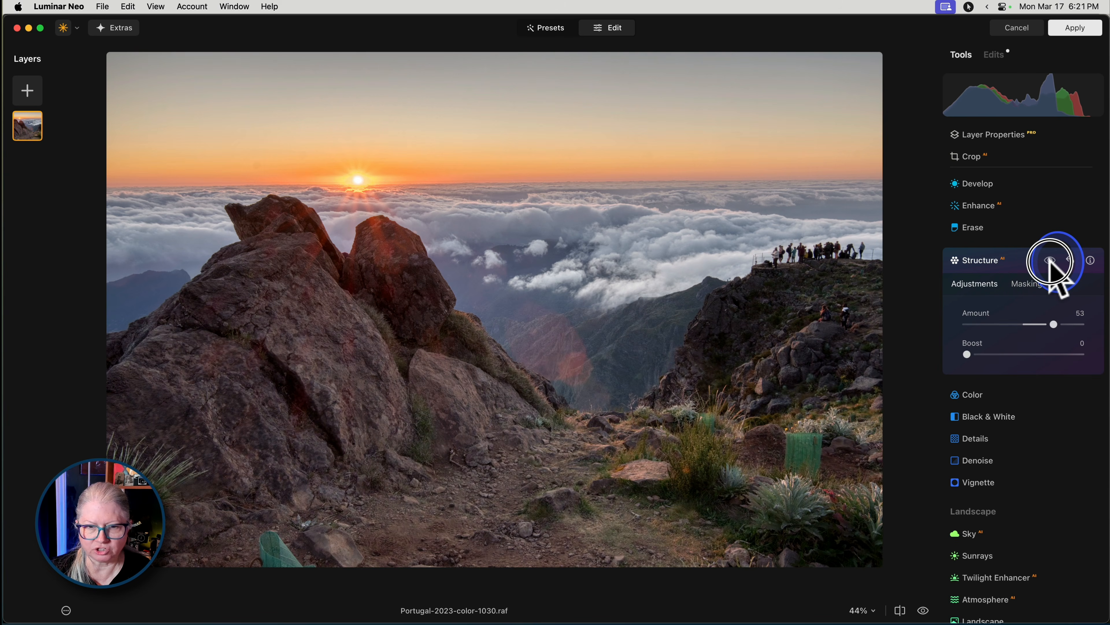
- Compare the HDR photo with and without the Structure and Color Harmony adjustments
click(1050, 261)
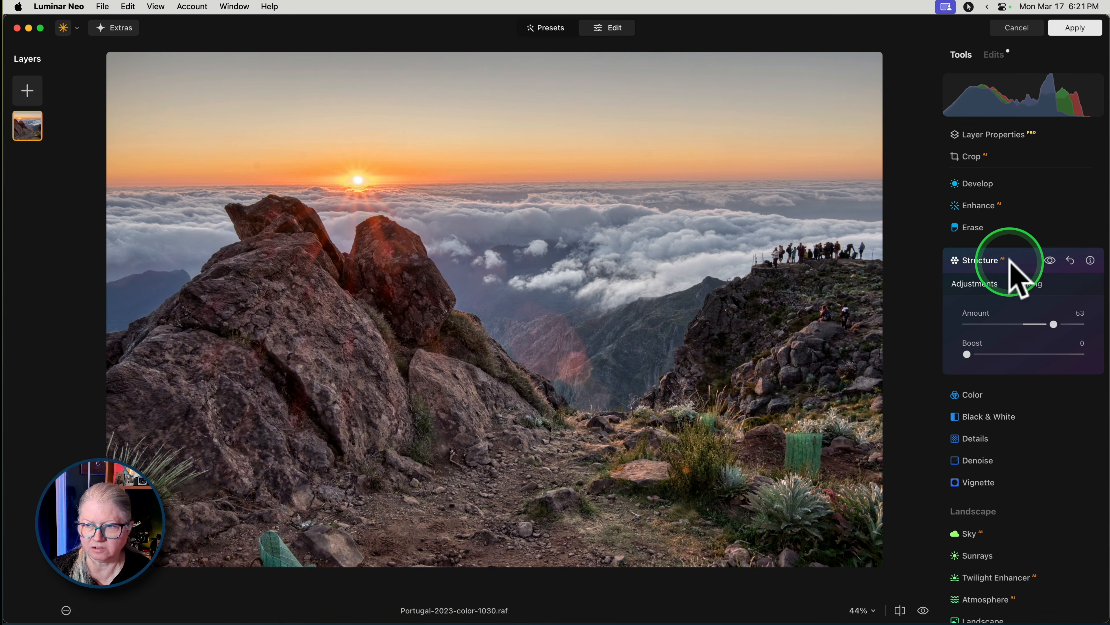
click(1050, 231)
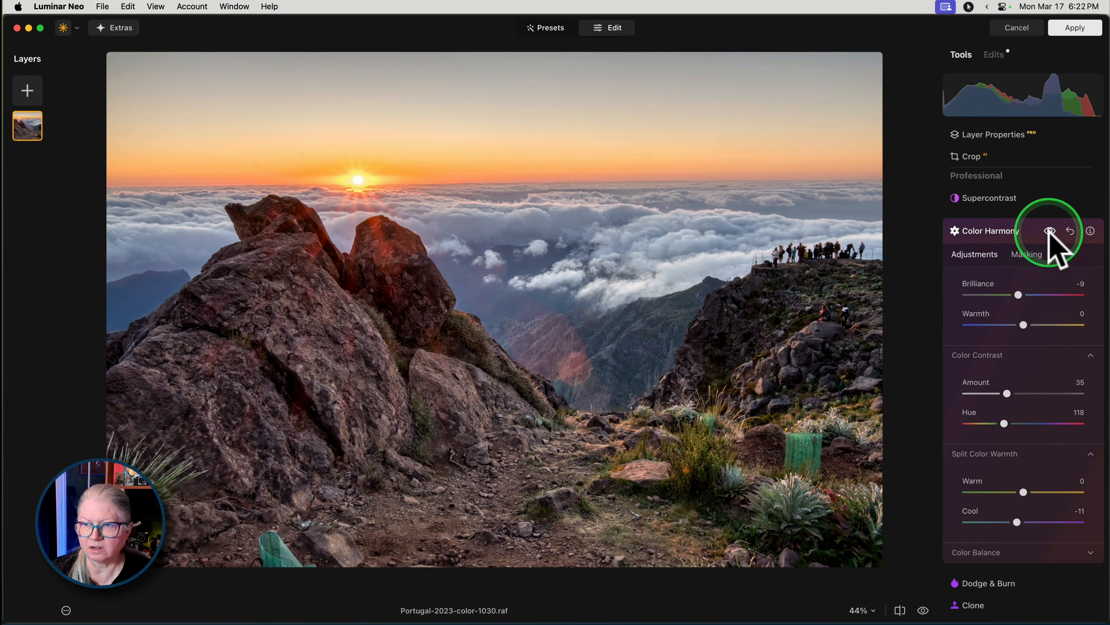
click(1050, 231)
click(1050, 231)
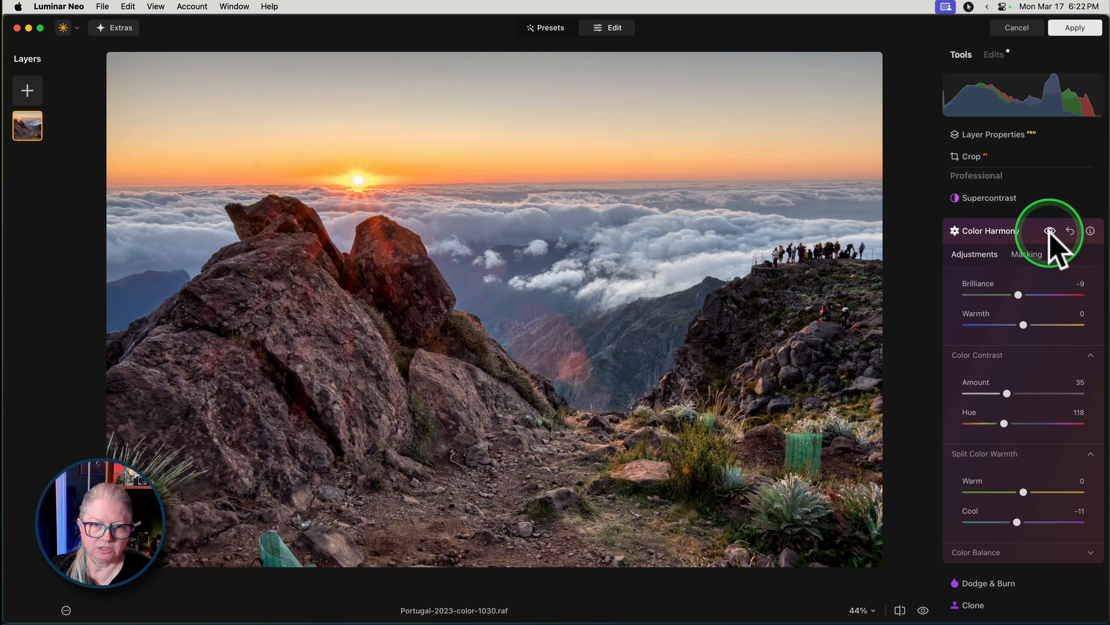
click(1050, 231)
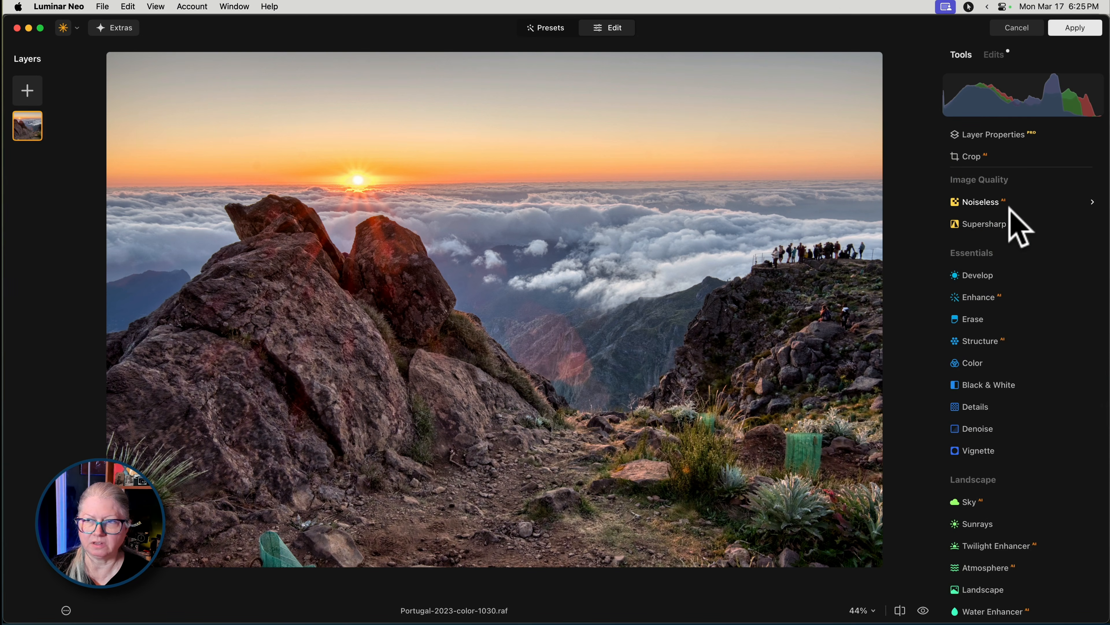
- Apply the HDR edits to send the photo back to Lightroom, and keep the library grid sorted by File Name
click(1071, 28)
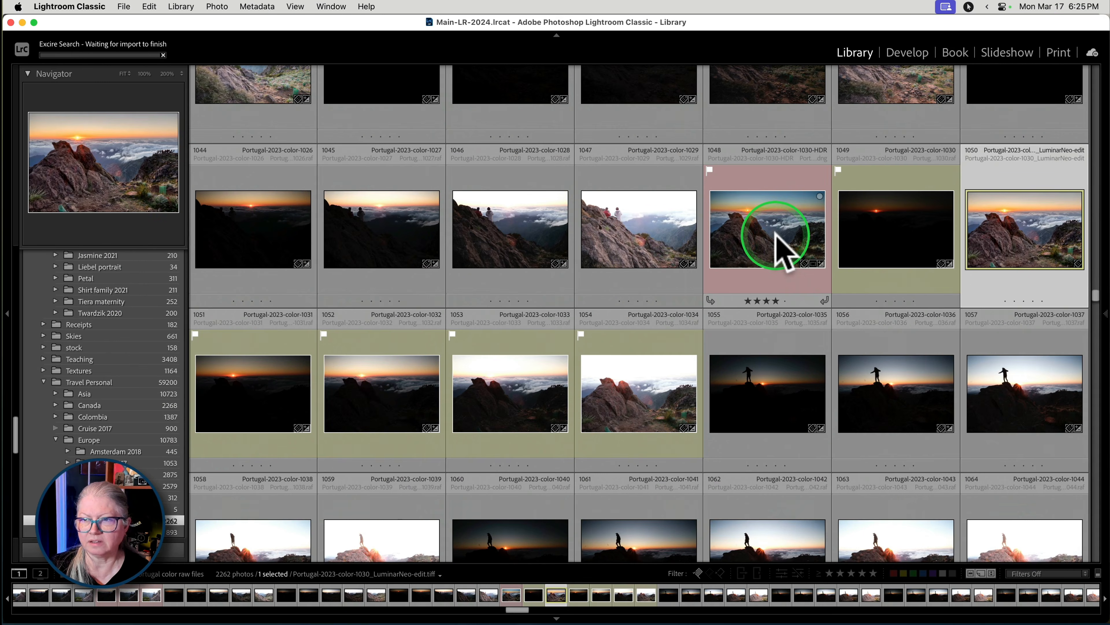
click(776, 233)
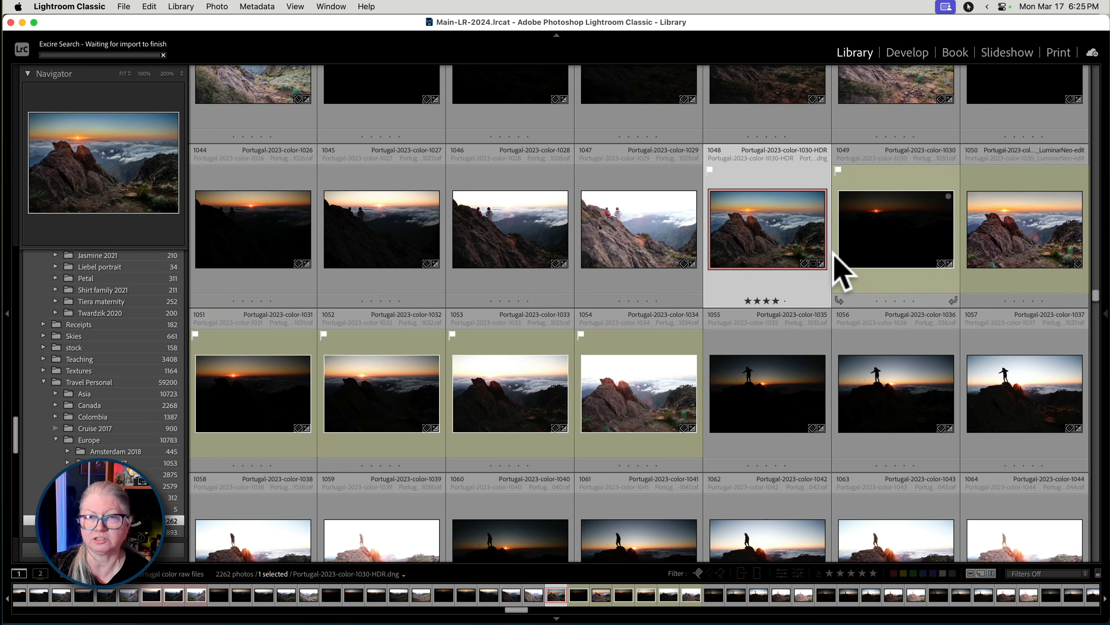
key(t)
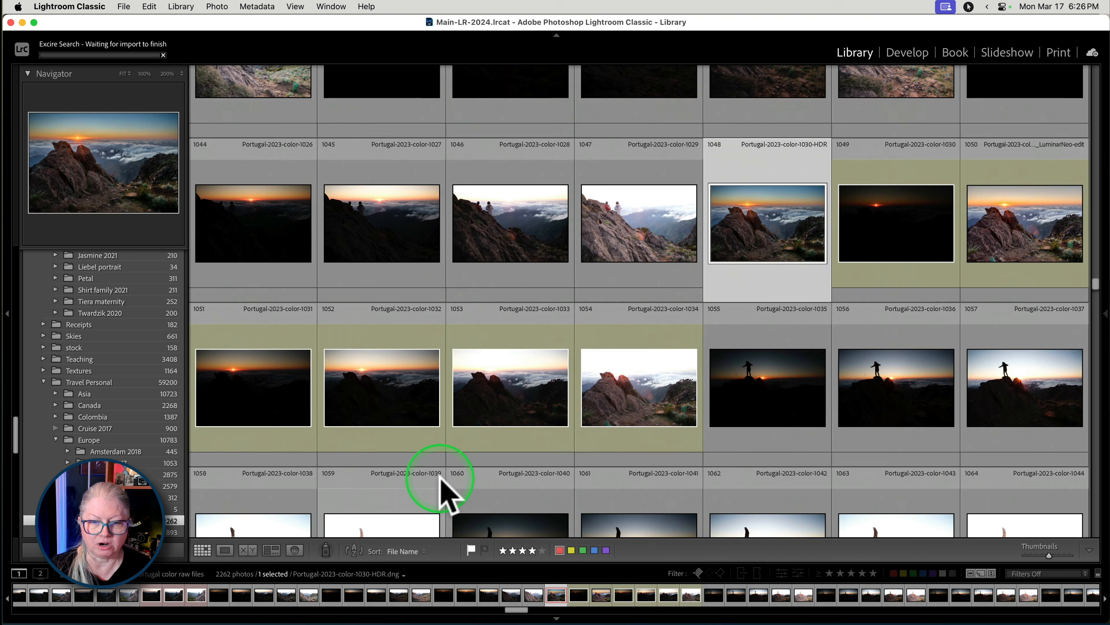
click(401, 550)
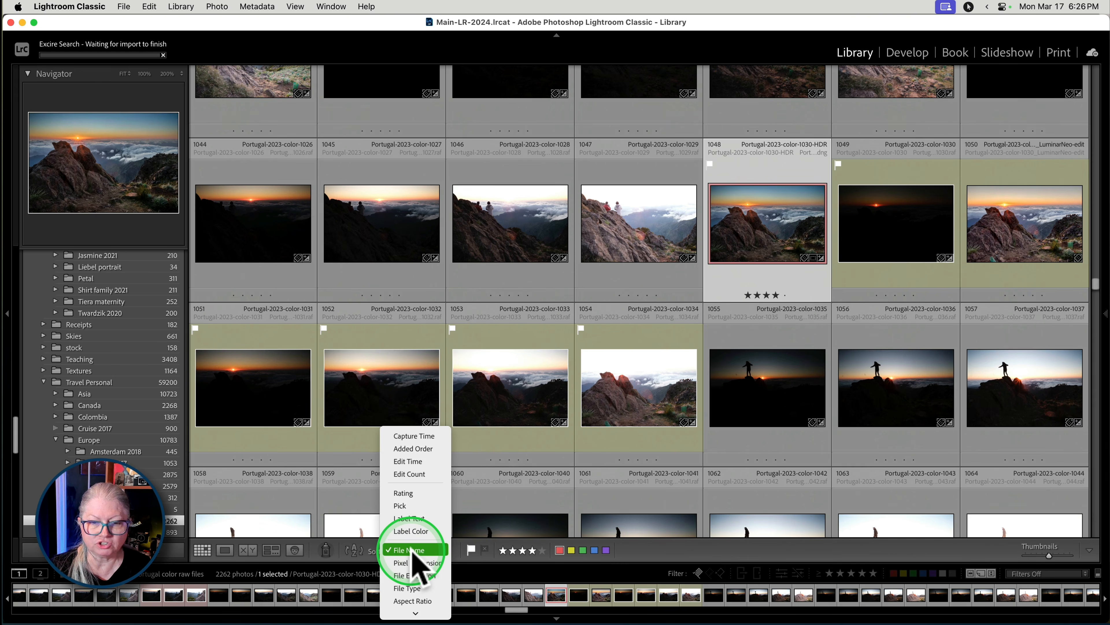
click(413, 550)
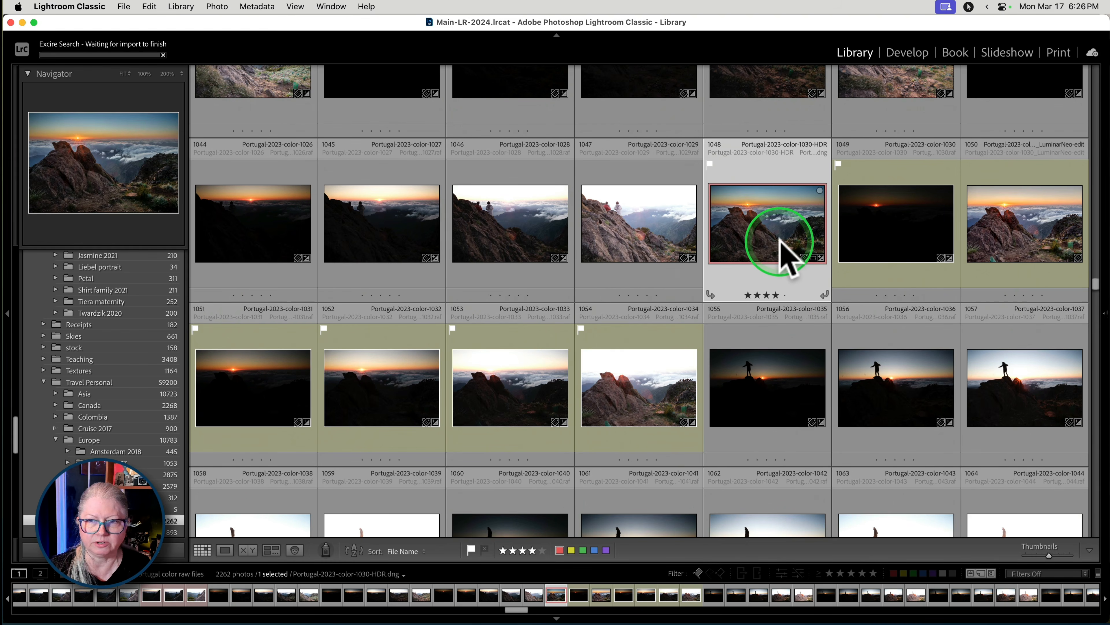
key(t)
- Compare Portugal-2023-color-1030-HDR side by side with the LuminarNeo-edit version in Lightroom
super+click(1016, 248)
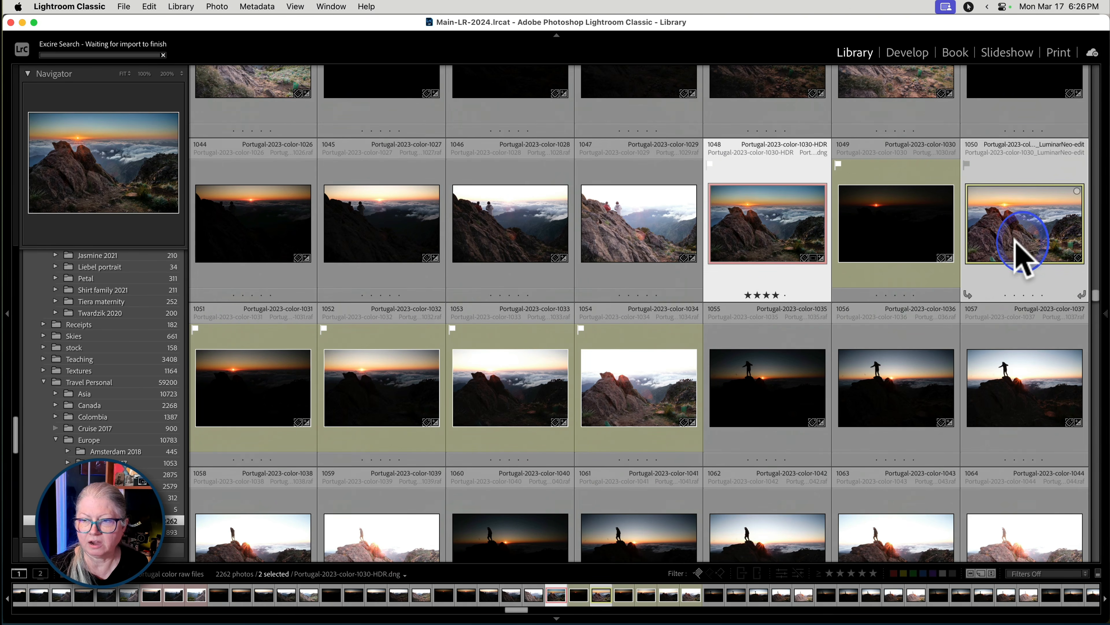
key(c)
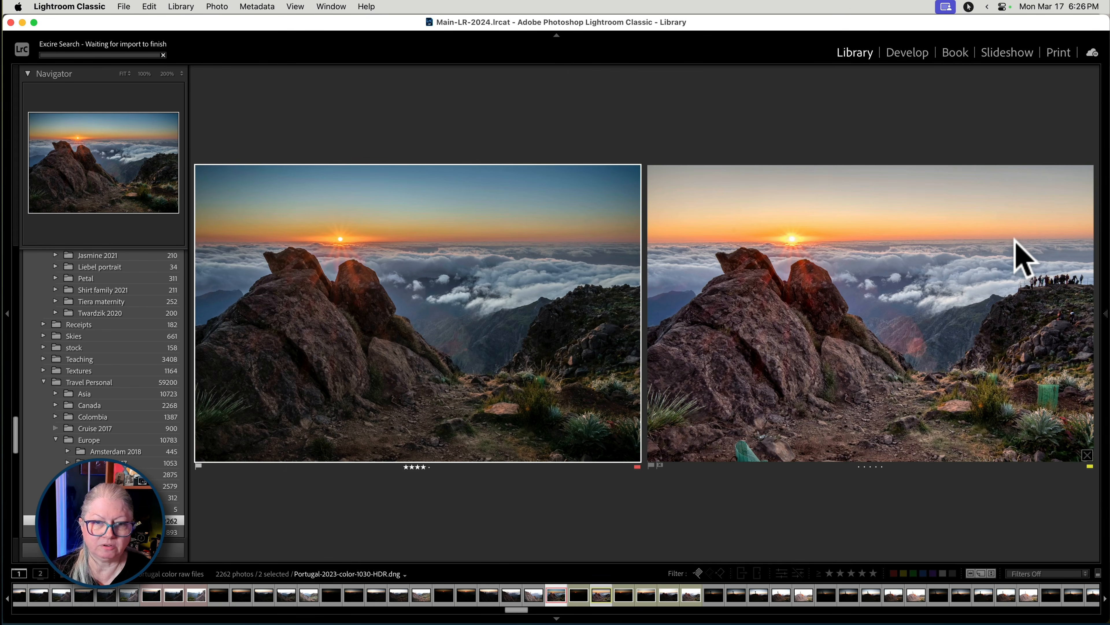
click(1015, 239)
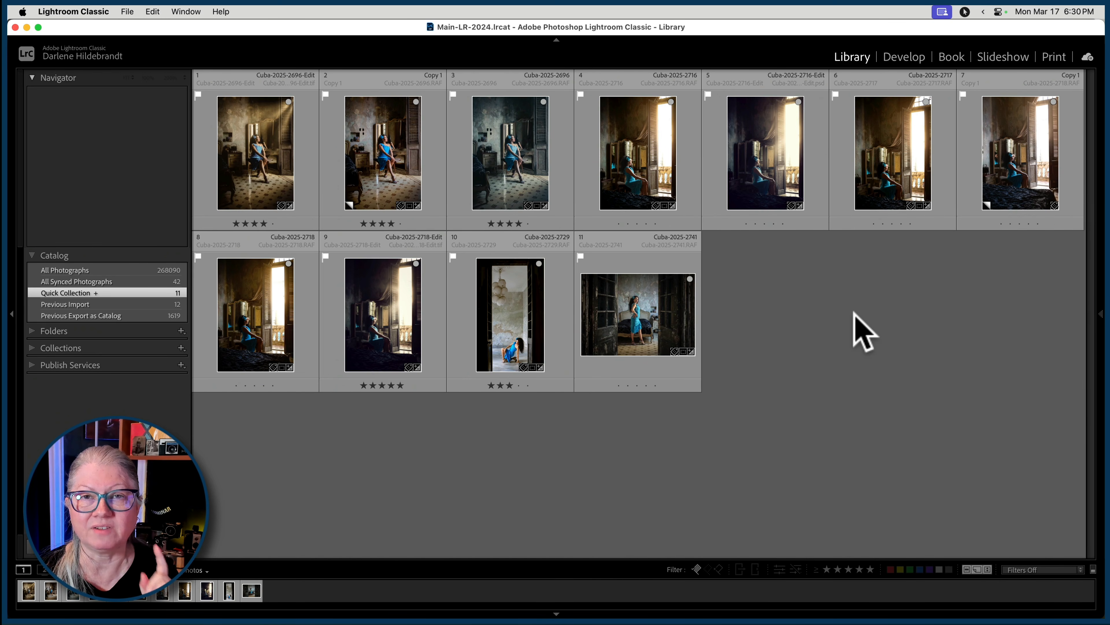
- Open Cuba-2025-2741 from the Lightroom grid in Luminar Neo as a 16-bit Adobe RGB (1998) TIFF copy with Lightroom adjustments
click(857, 317)
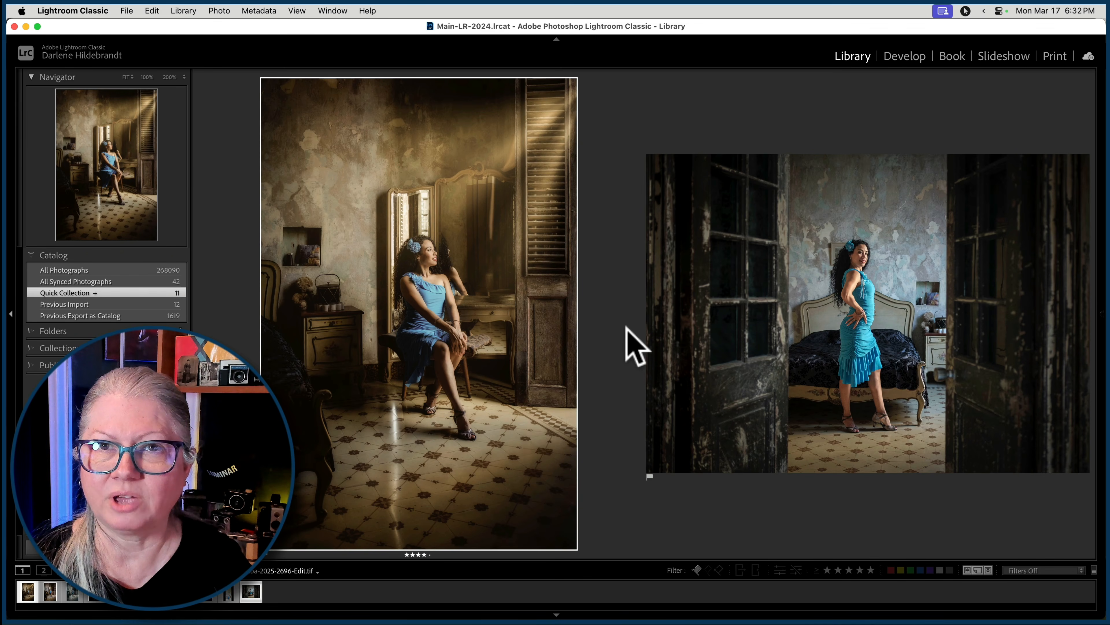
key(g)
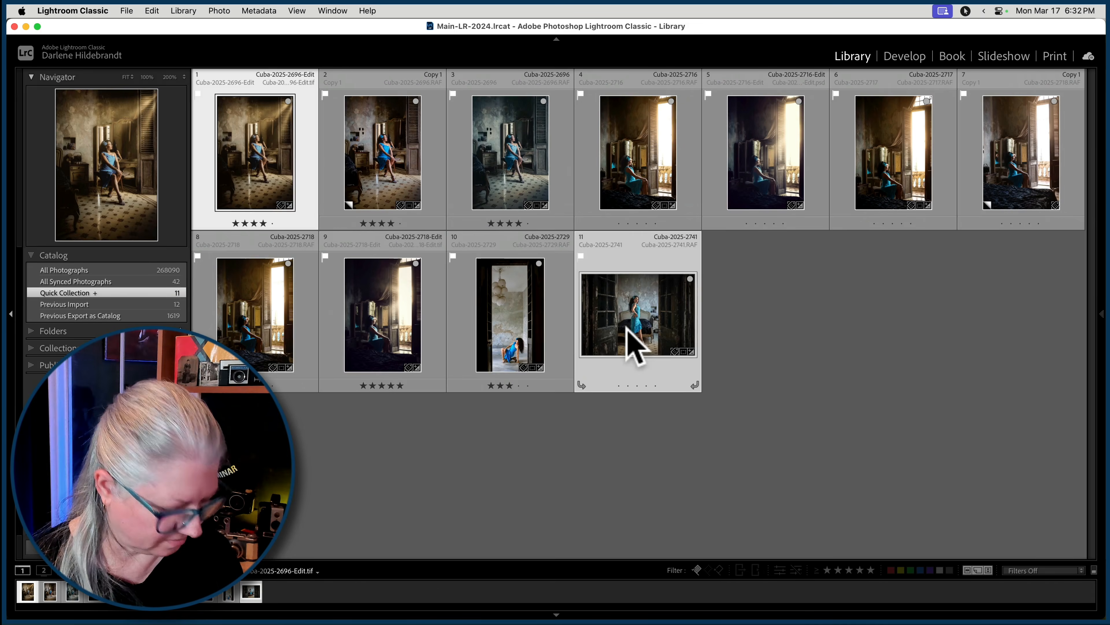
click(620, 296)
right_click(620, 294)
mouse_move(632, 314)
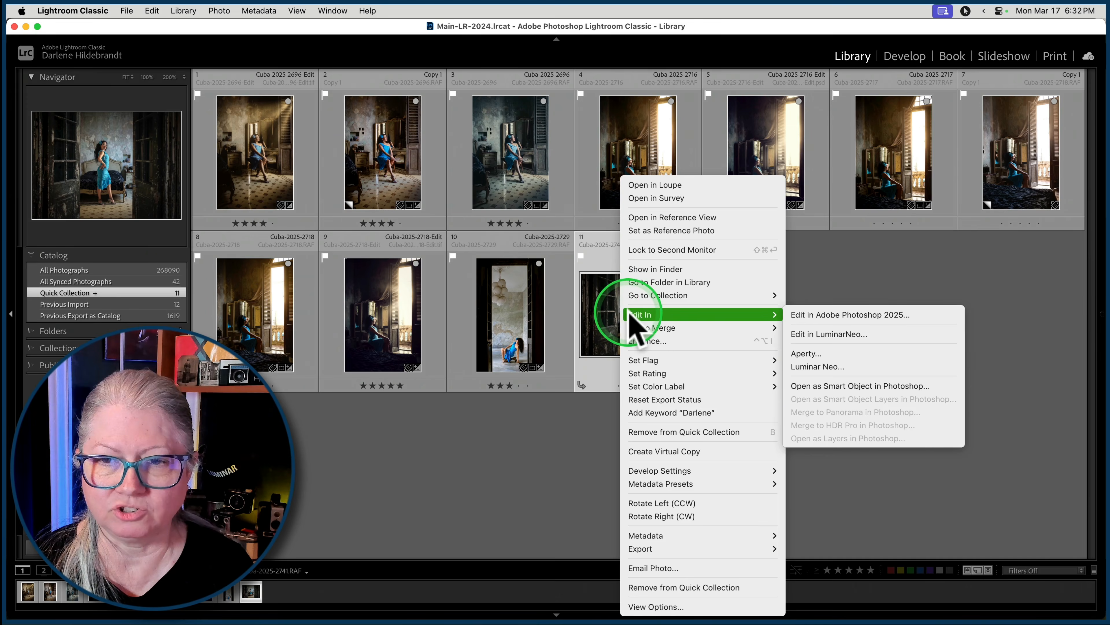
click(877, 366)
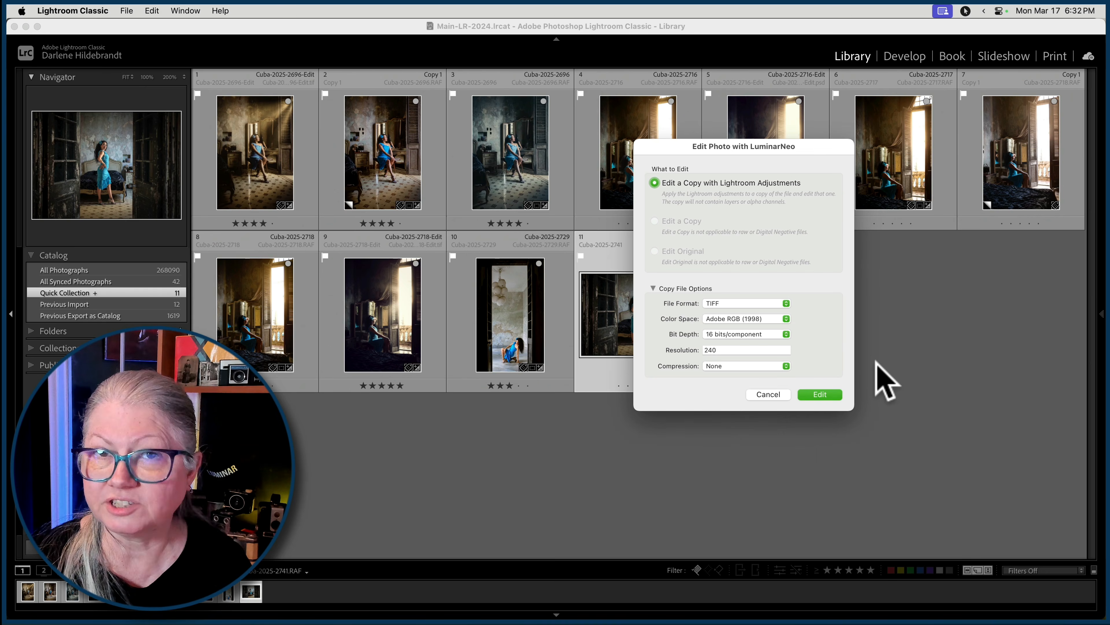
click(821, 395)
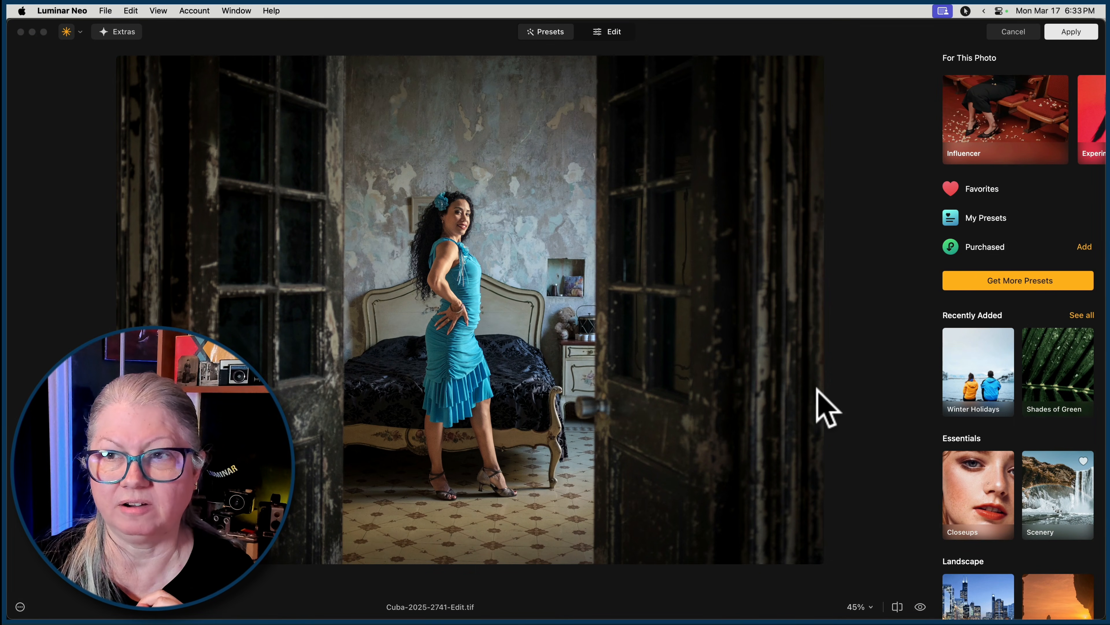
- Apply the favorite preset "old world" to the doorway portrait at strength 100
click(992, 190)
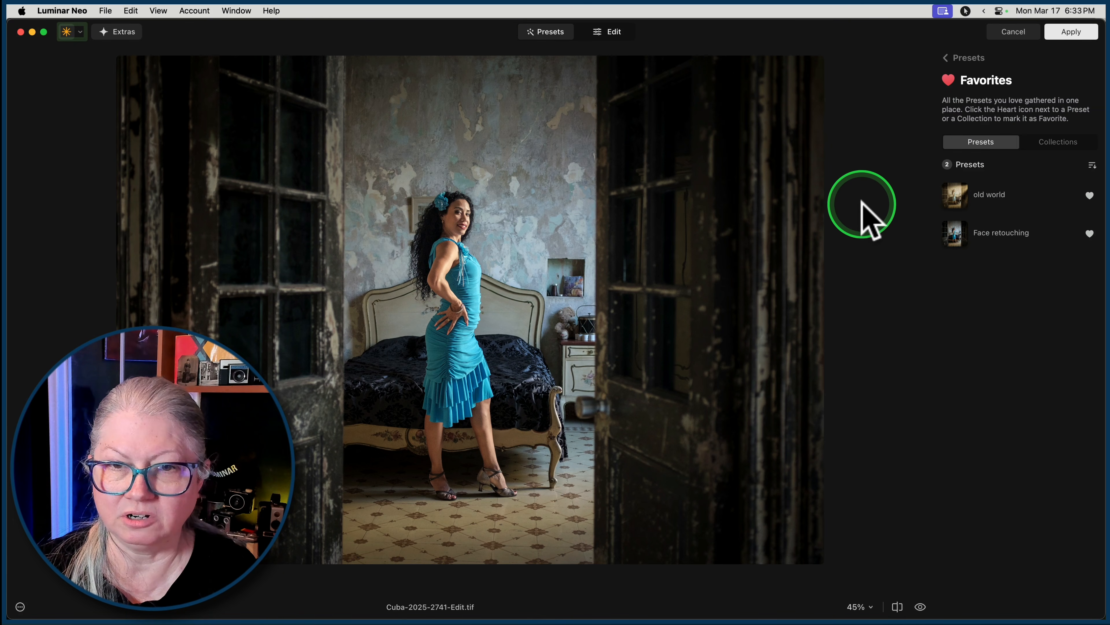
click(983, 196)
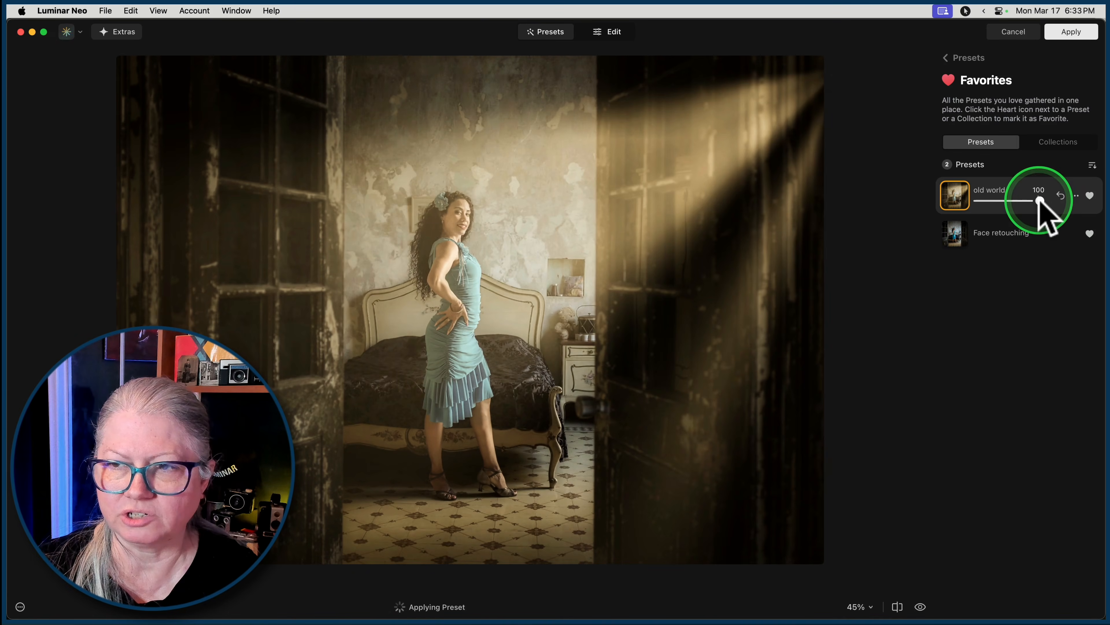
mouse_move(1040, 200)
mouse_down()
mouse_move(999, 201)
mouse_move(1053, 201)
mouse_move(1021, 201)
mouse_move(1038, 202)
mouse_up()
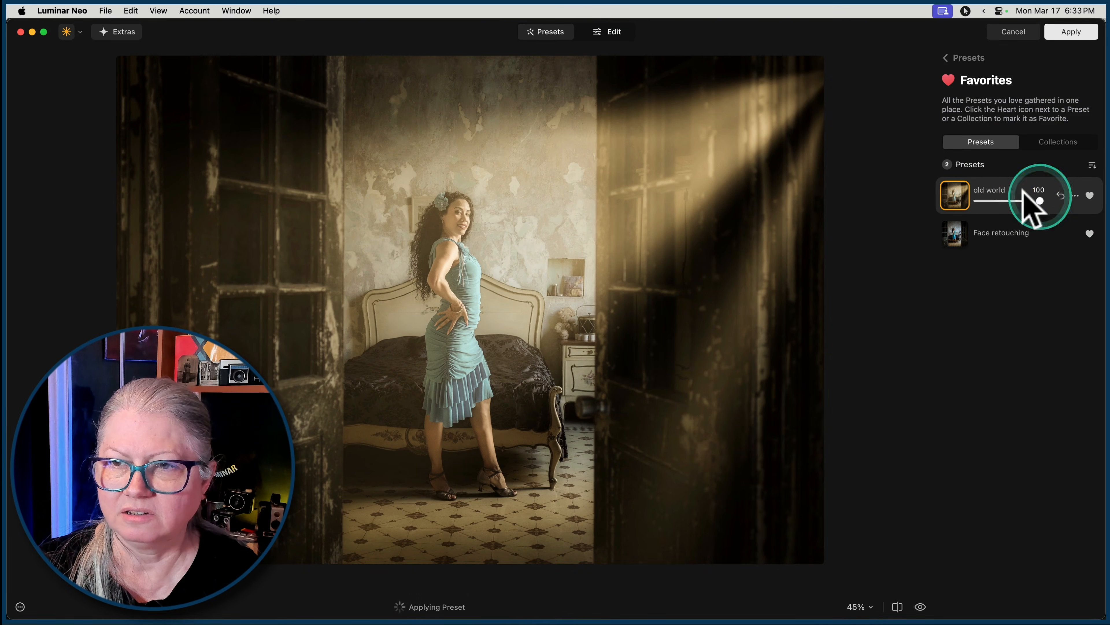
- Set the preset's Sunrays to Amount 29, Sunrays Length 77 and Penetration 82, and move the sun center slightly lower
click(614, 32)
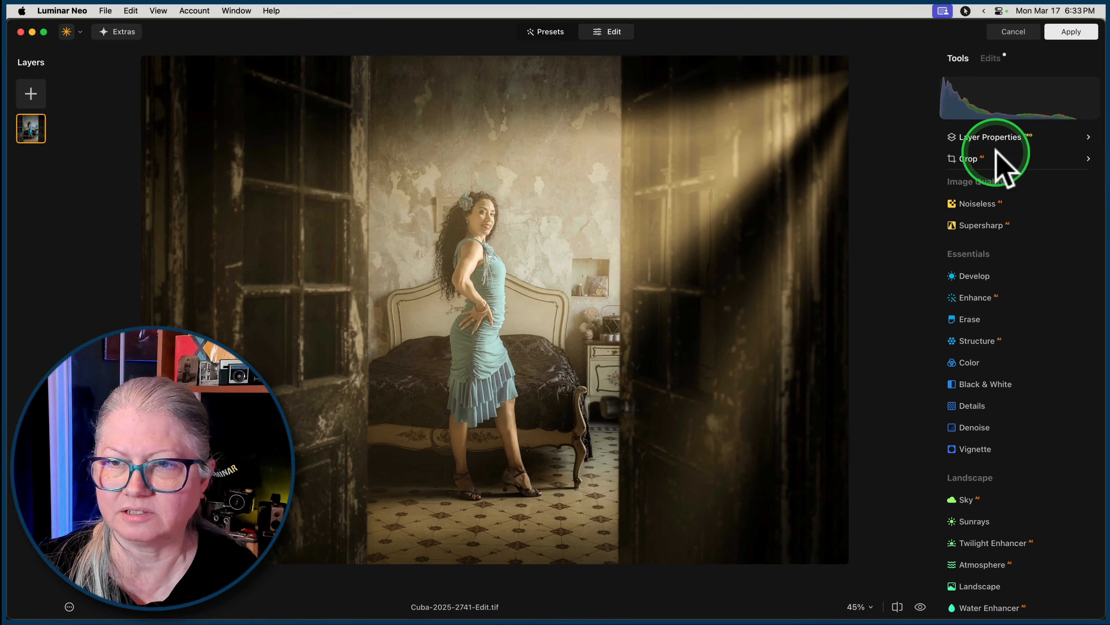
click(992, 59)
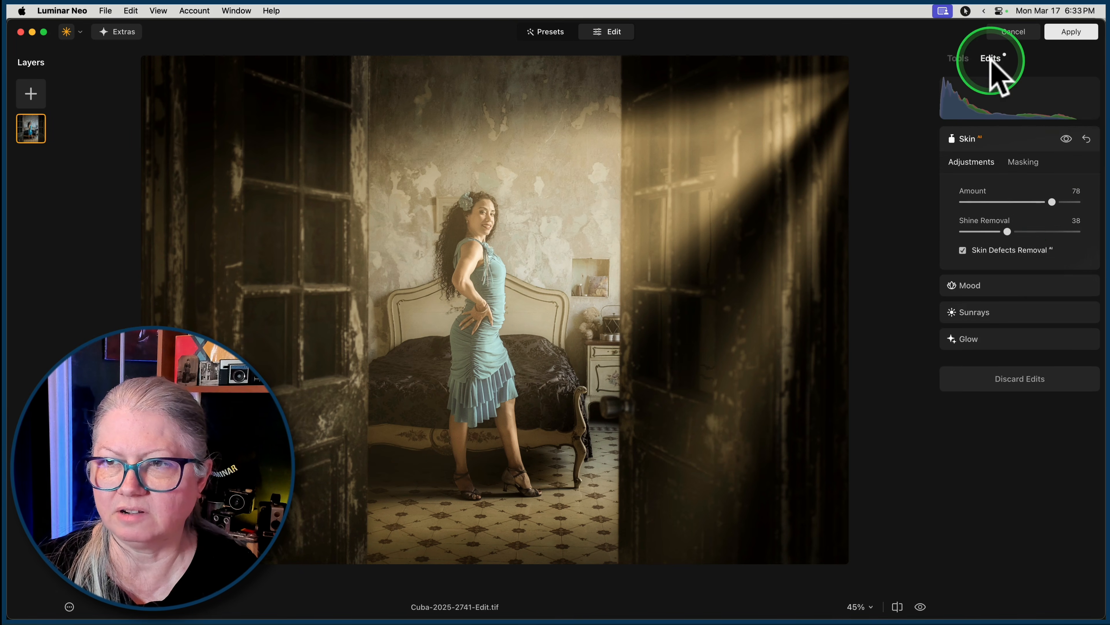
click(1003, 323)
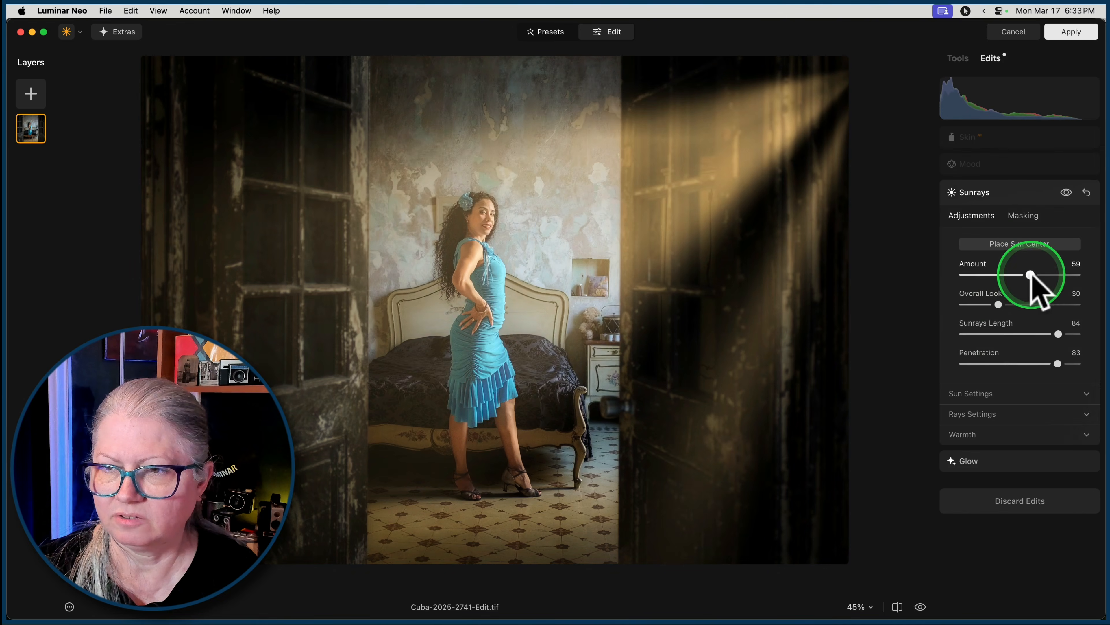
drag(1030, 274, 997, 275)
mouse_move(1058, 333)
mouse_down()
mouse_move(1021, 334)
mouse_move(1051, 334)
mouse_up()
click(1058, 363)
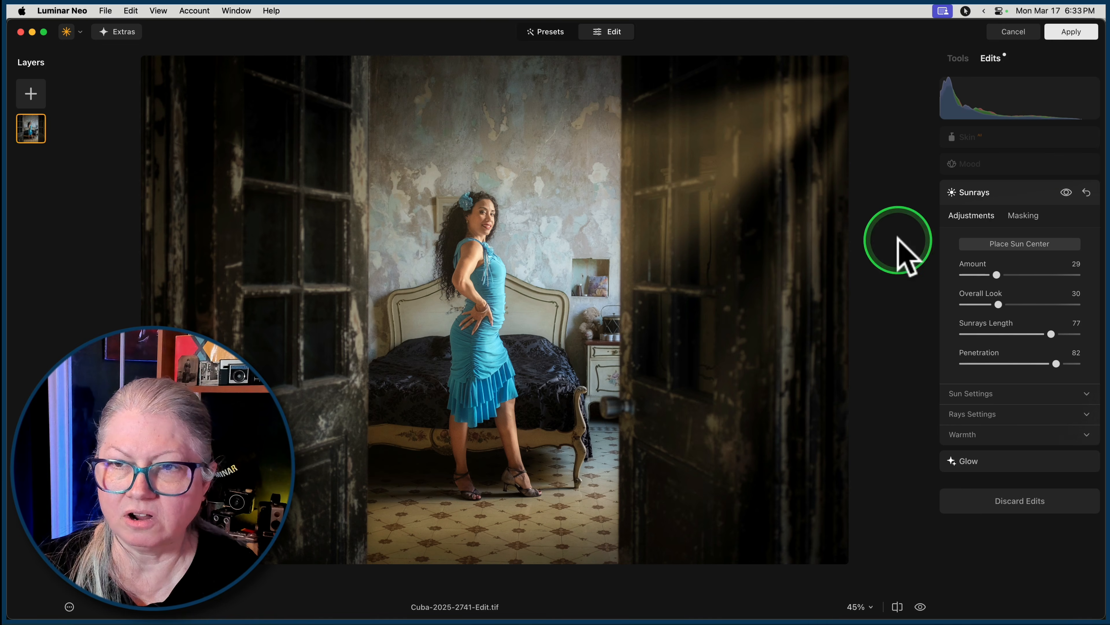
click(1003, 245)
mouse_move(868, 64)
mouse_down()
mouse_move(763, 92)
mouse_move(880, 67)
mouse_move(721, 65)
mouse_move(872, 131)
mouse_move(731, 99)
mouse_move(870, 86)
mouse_up()
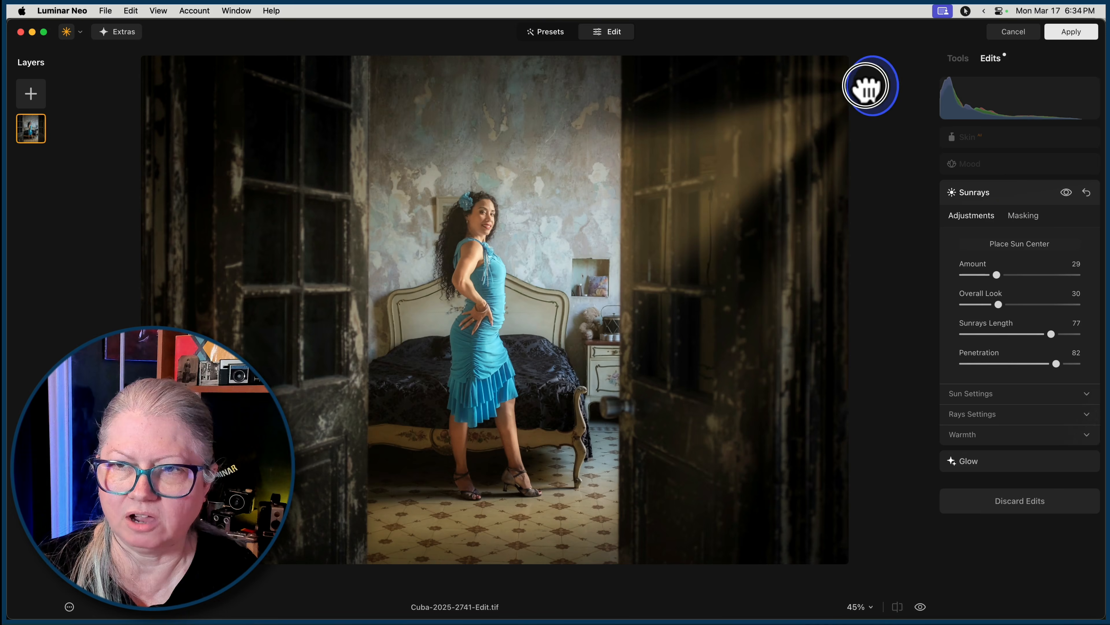
- Mask the Sunrays with a tall radial gradient around the woman and set the Sunrays Amount to 36
click(1024, 216)
click(975, 280)
drag(489, 220, 489, 268)
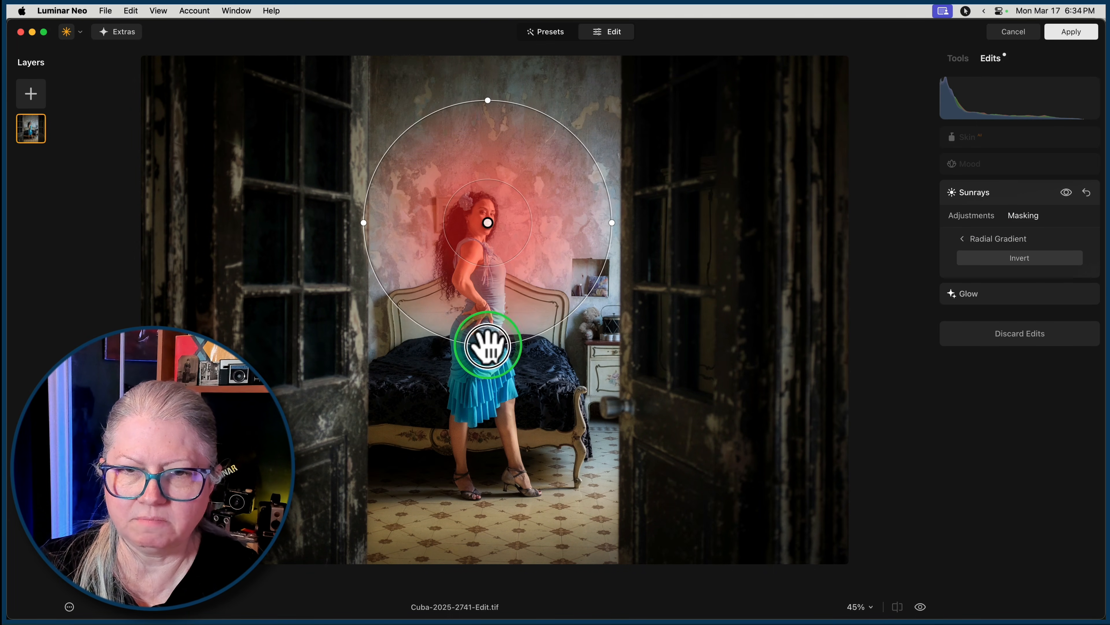
drag(488, 345, 488, 455)
drag(489, 221, 493, 298)
drag(612, 250, 582, 250)
drag(583, 251, 566, 300)
mouse_move(1006, 273)
mouse_down()
mouse_move(1028, 268)
mouse_move(974, 269)
mouse_move(1000, 266)
mouse_up()
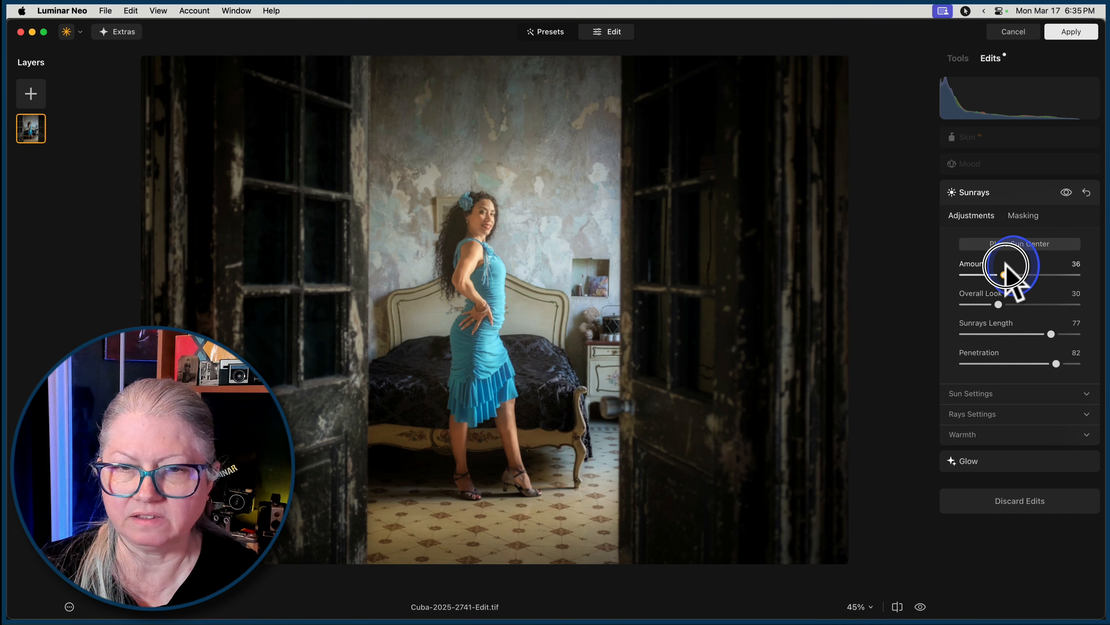
- Reset the Sunrays adjustment and delete it from the photo's edits
click(1087, 193)
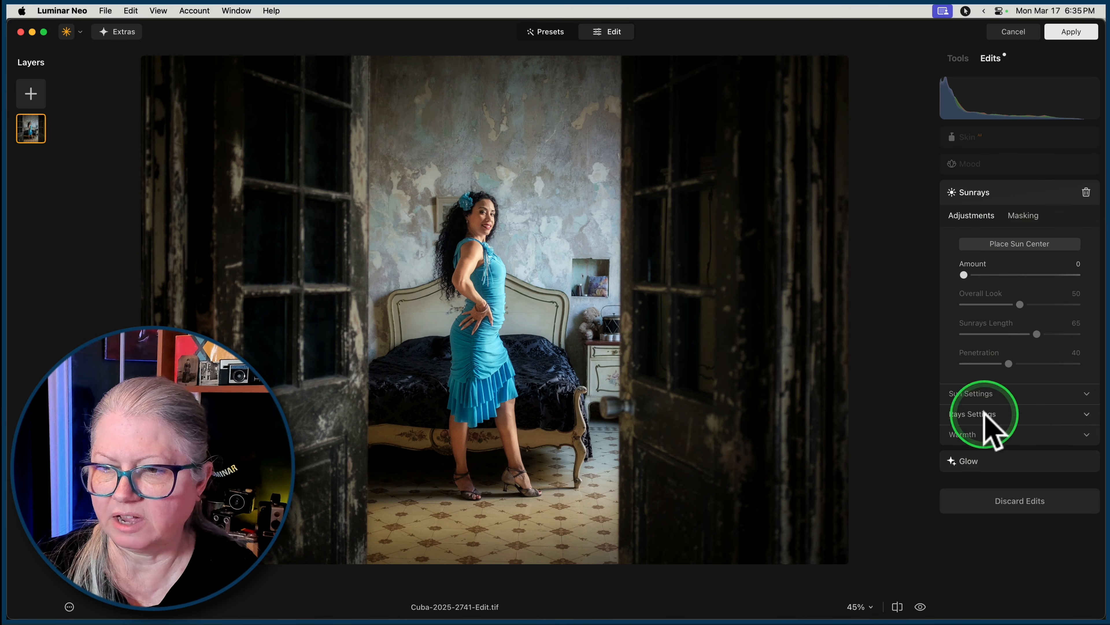
click(987, 463)
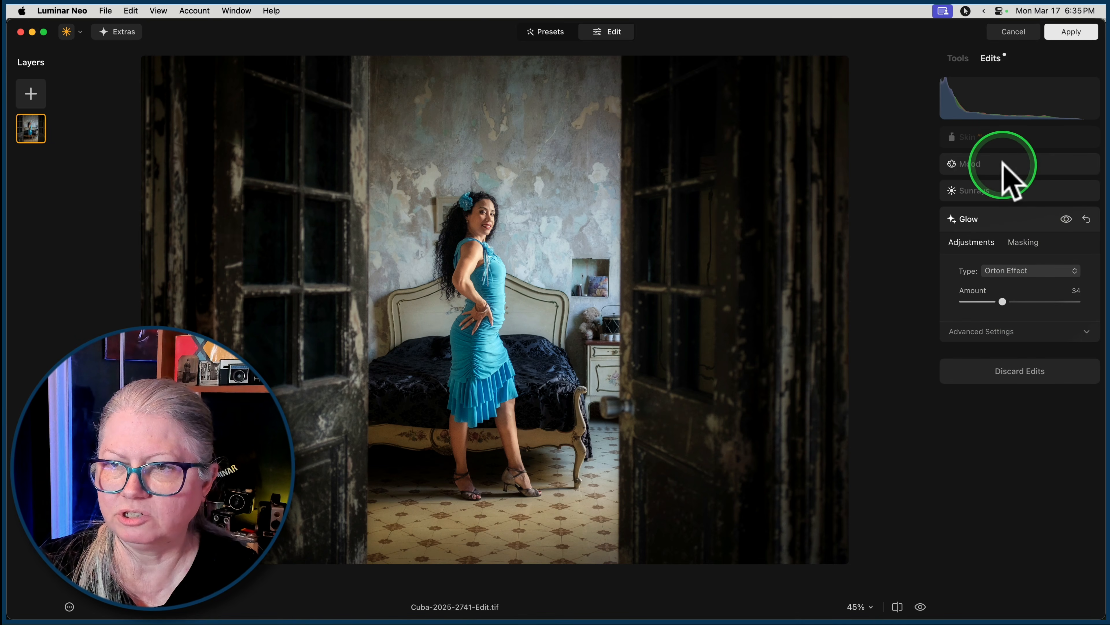
click(1005, 191)
click(1084, 192)
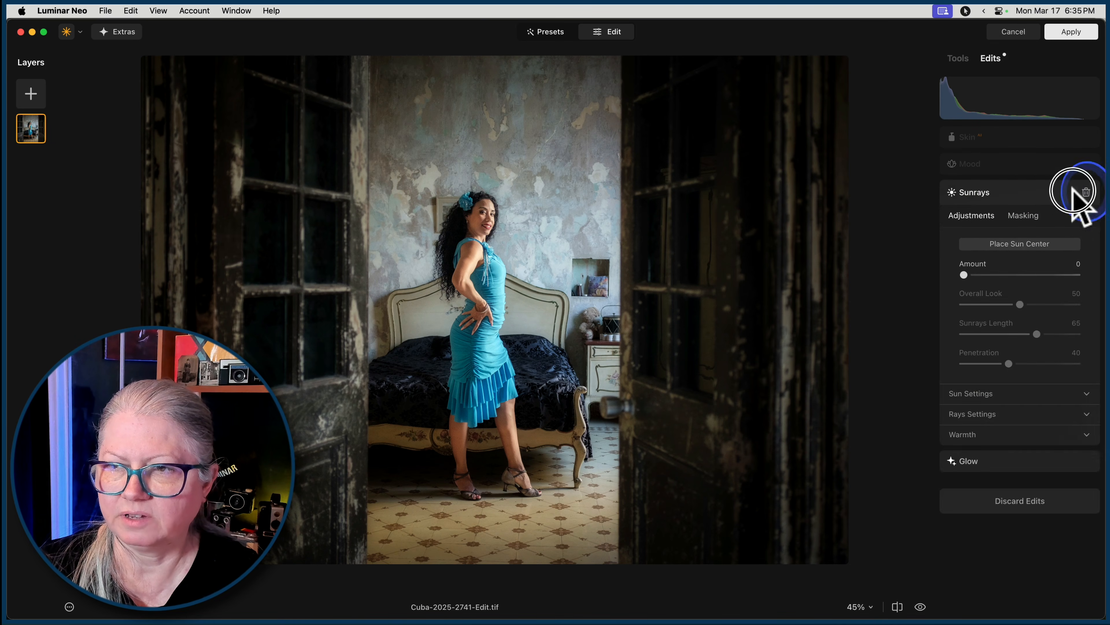
- Check the preset's Skin settings and apply the edits to send the portrait back to Lightroom
click(1009, 141)
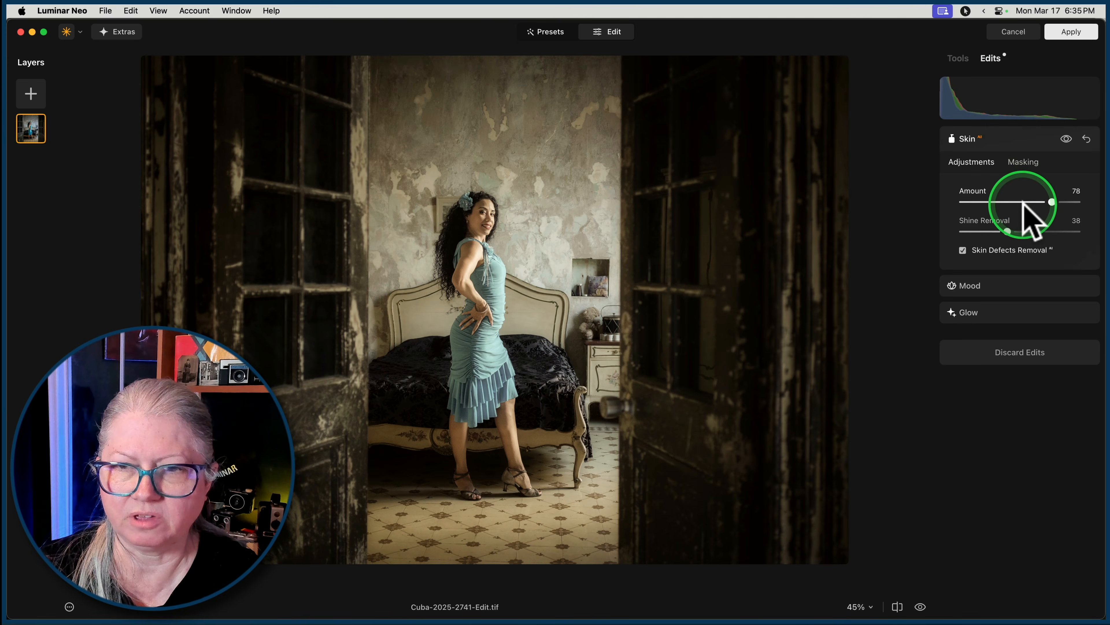
click(959, 59)
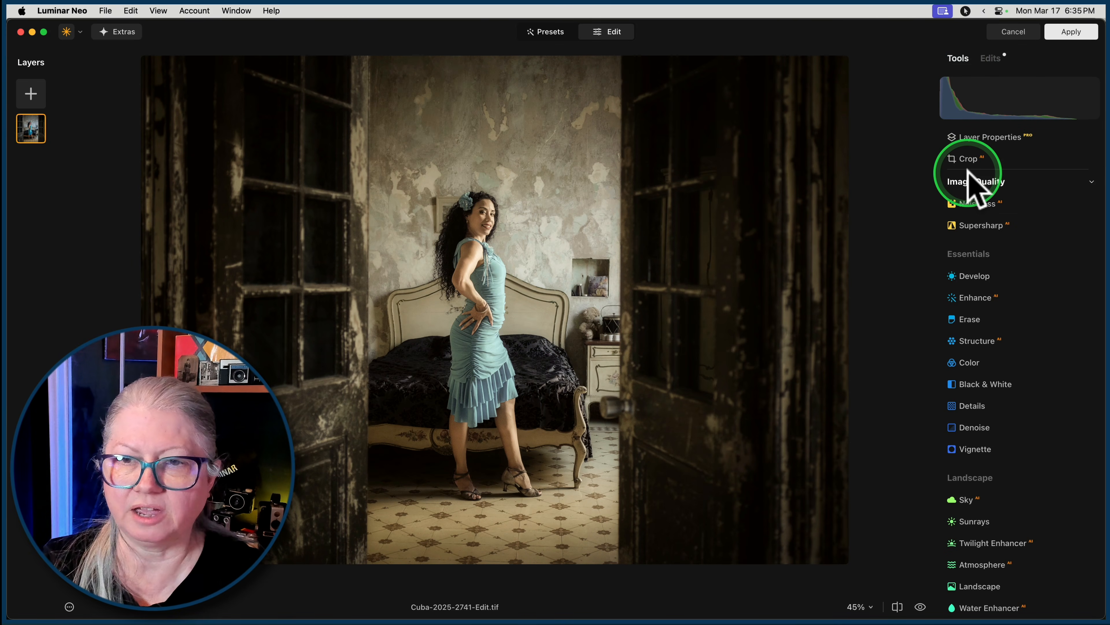
click(1072, 33)
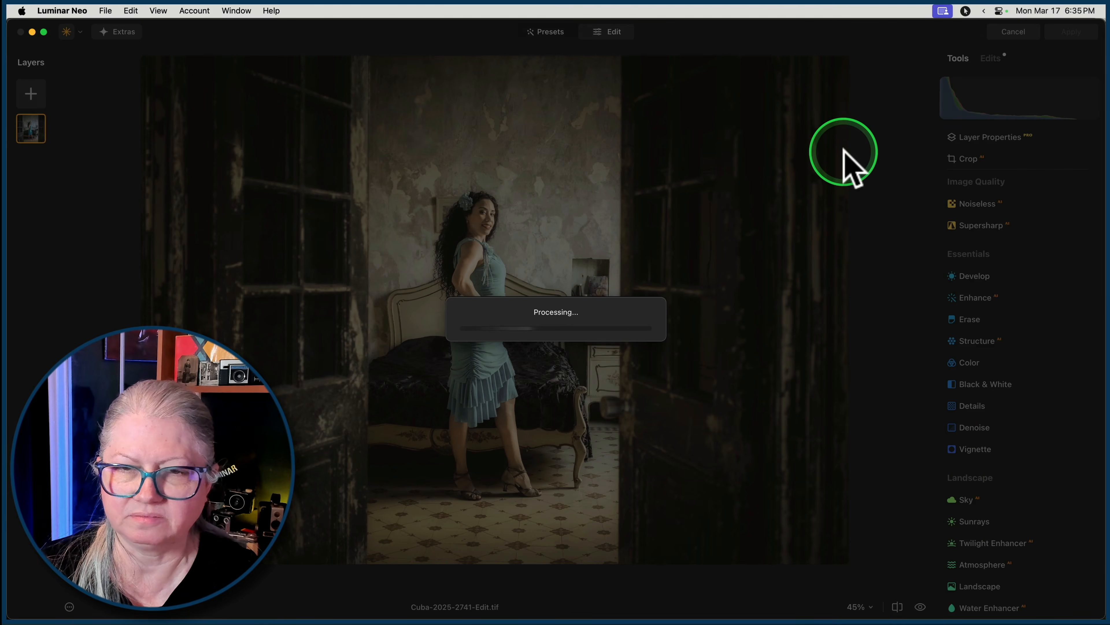